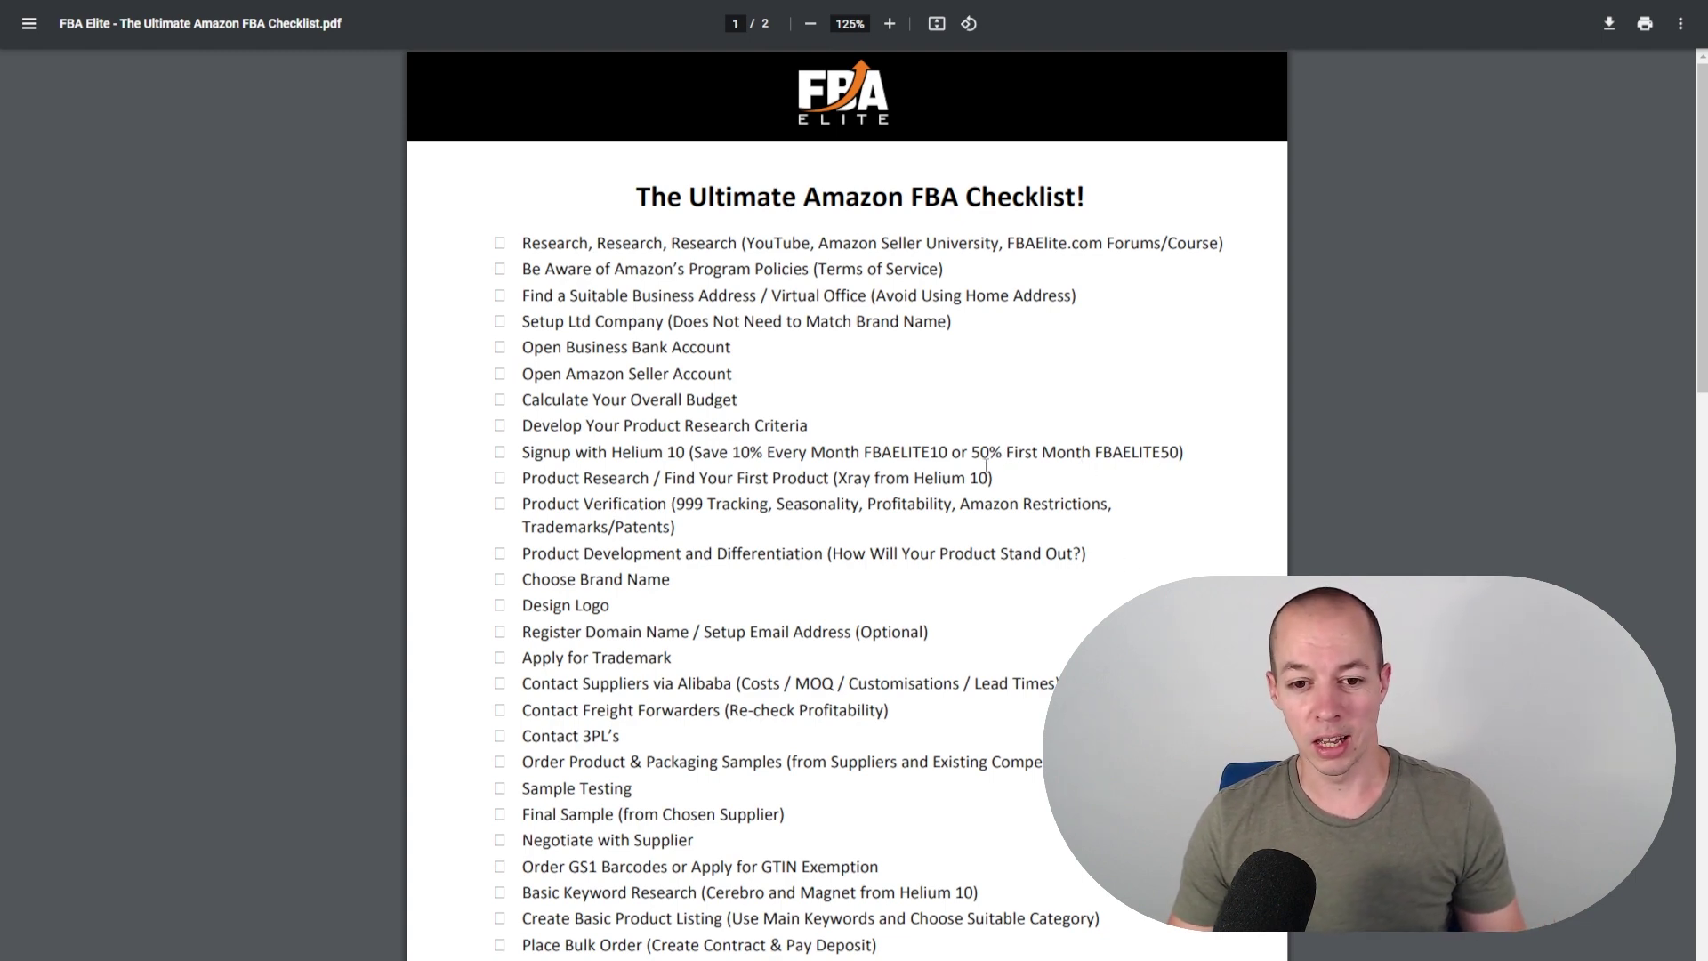
Scroll through both pages of the Ultimate Amazon FBA Checklist PDF.
{"action": "scroll", "coordinate": [969, 458], "scroll_direction": "down", "scroll_amount": 8}
{"action": "scroll", "coordinate": [950, 452], "scroll_direction": "down", "scroll_amount": 3}
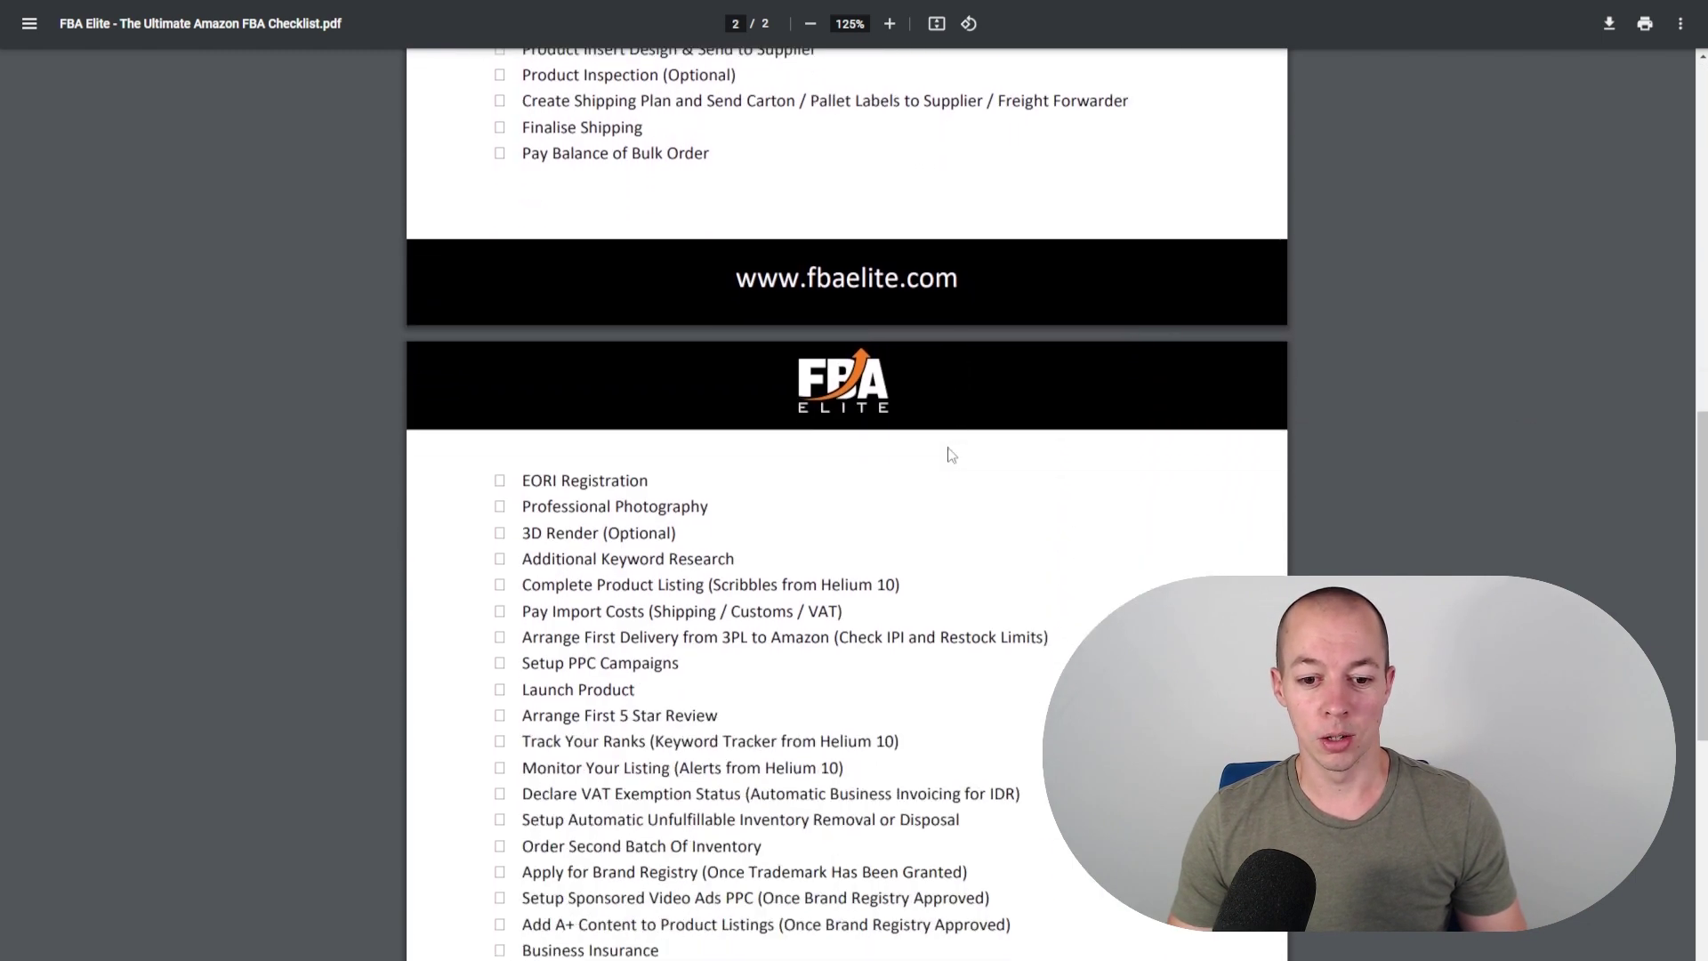
{"action": "scroll", "coordinate": [1025, 608], "scroll_direction": "up", "scroll_amount": 11}
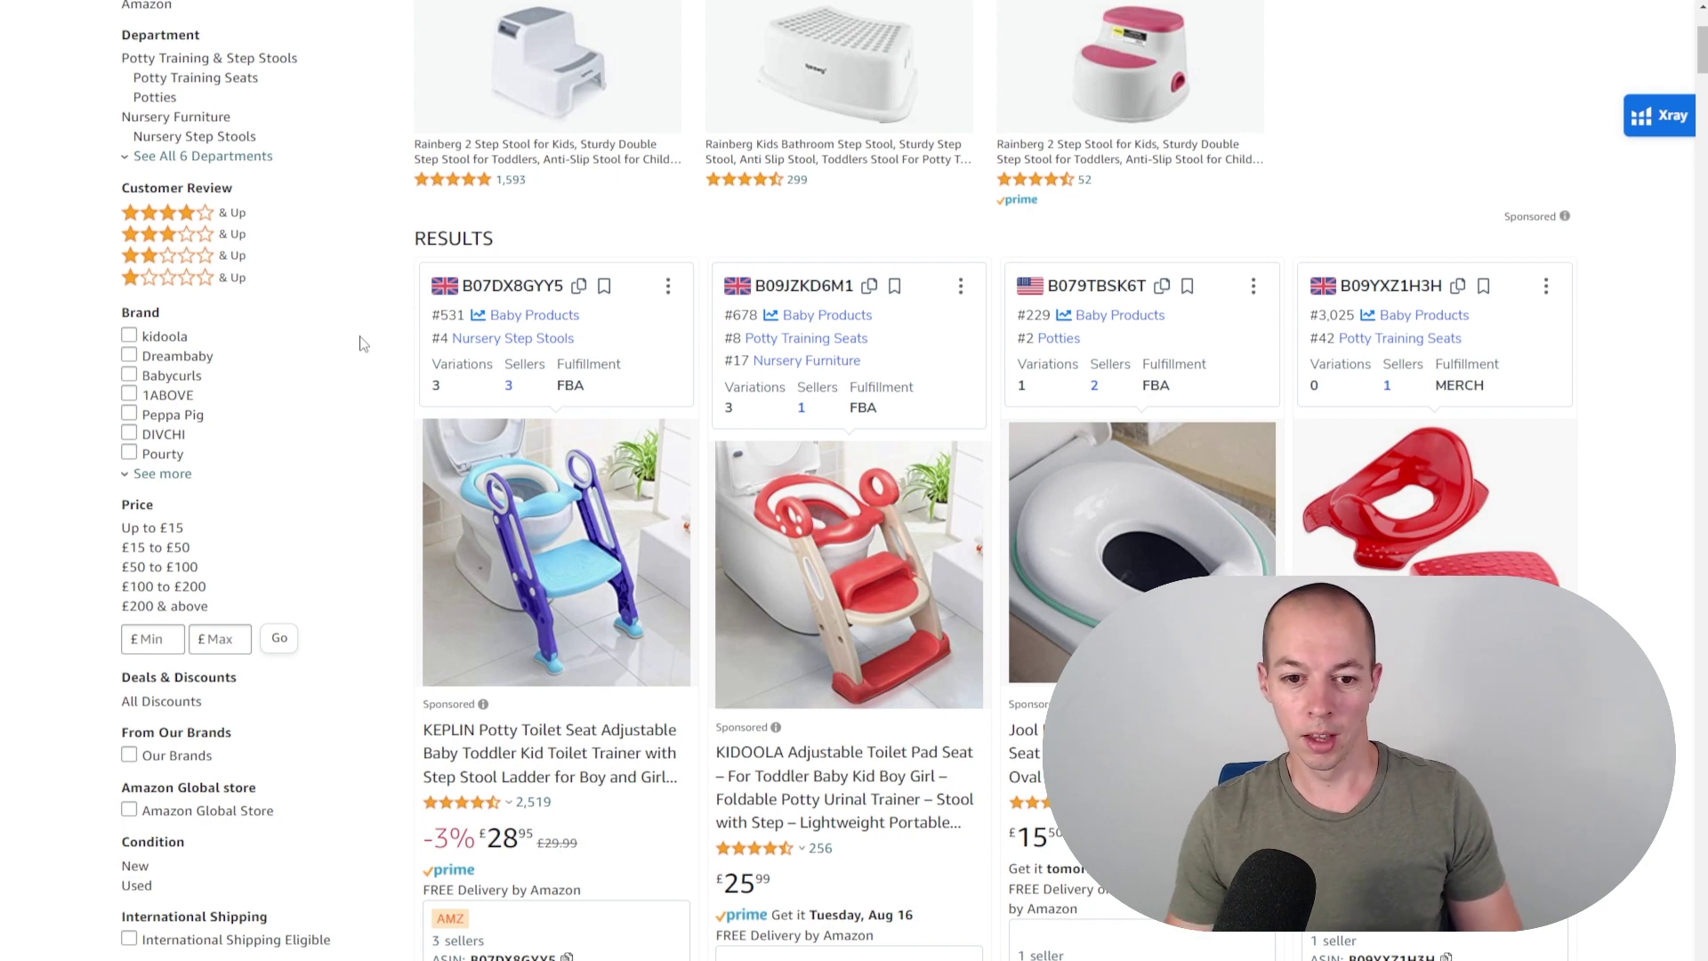
Browse the 'toddler toilet seat and step' results and open their Xray table, totalling £324,872 revenue.
{"action": "scroll", "coordinate": [364, 341], "scroll_direction": "up", "scroll_amount": 3}
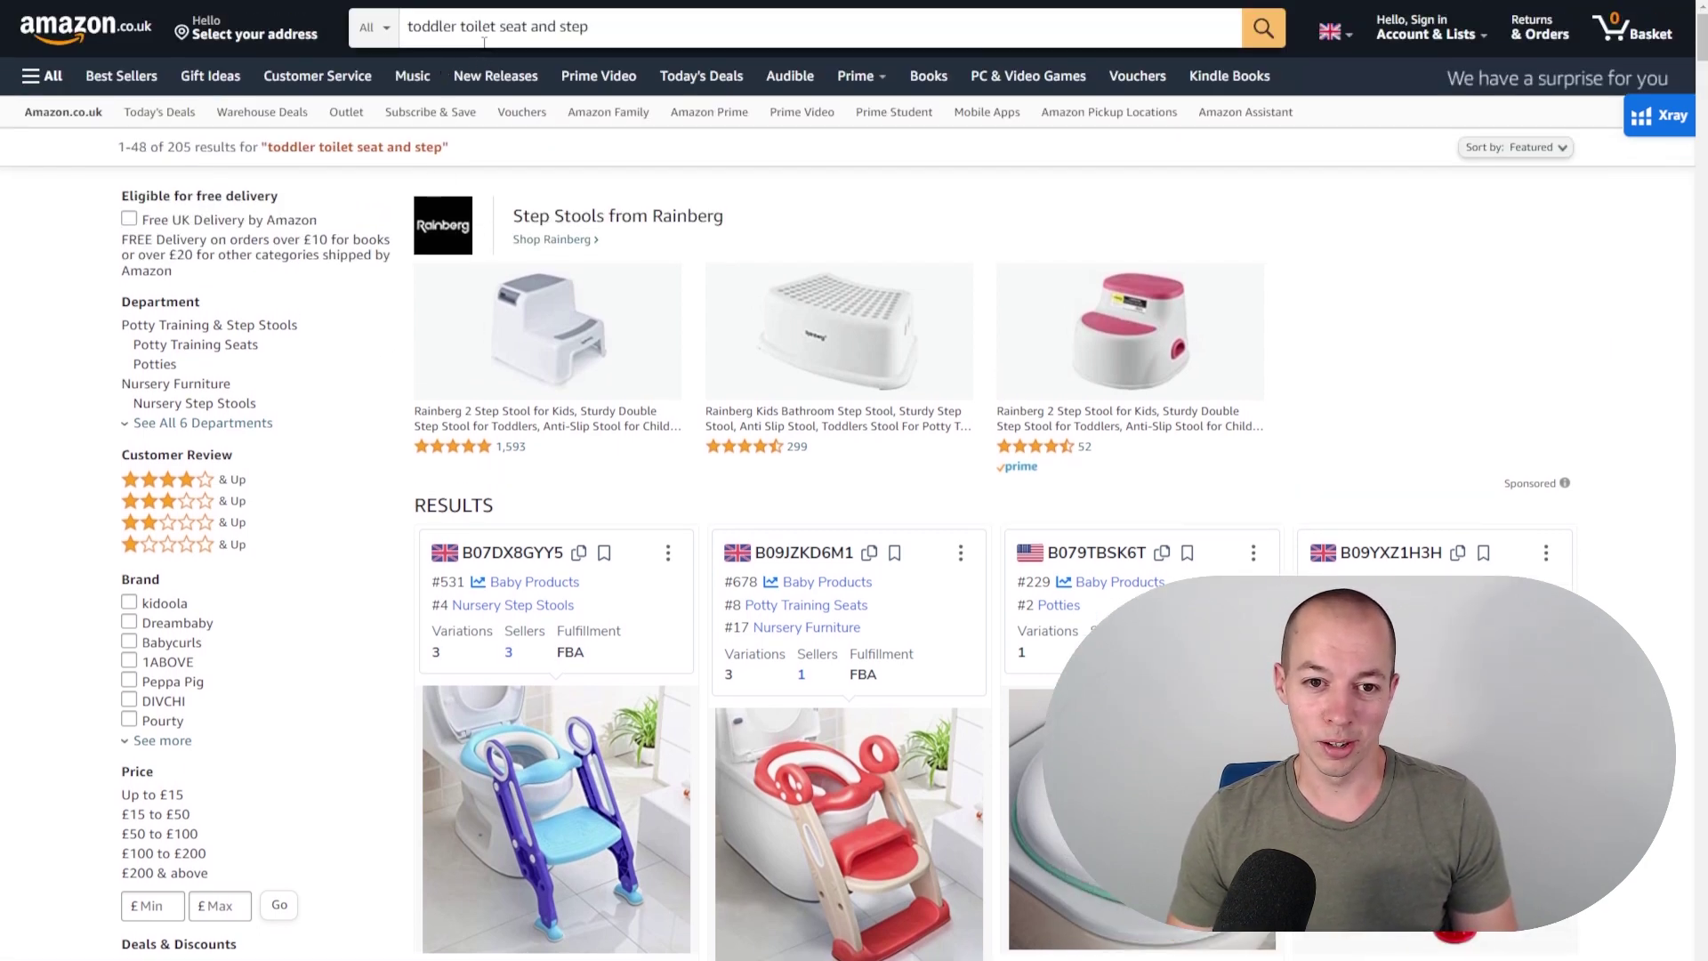
{"action": "scroll", "coordinate": [1414, 325], "scroll_direction": "down", "scroll_amount": 8}
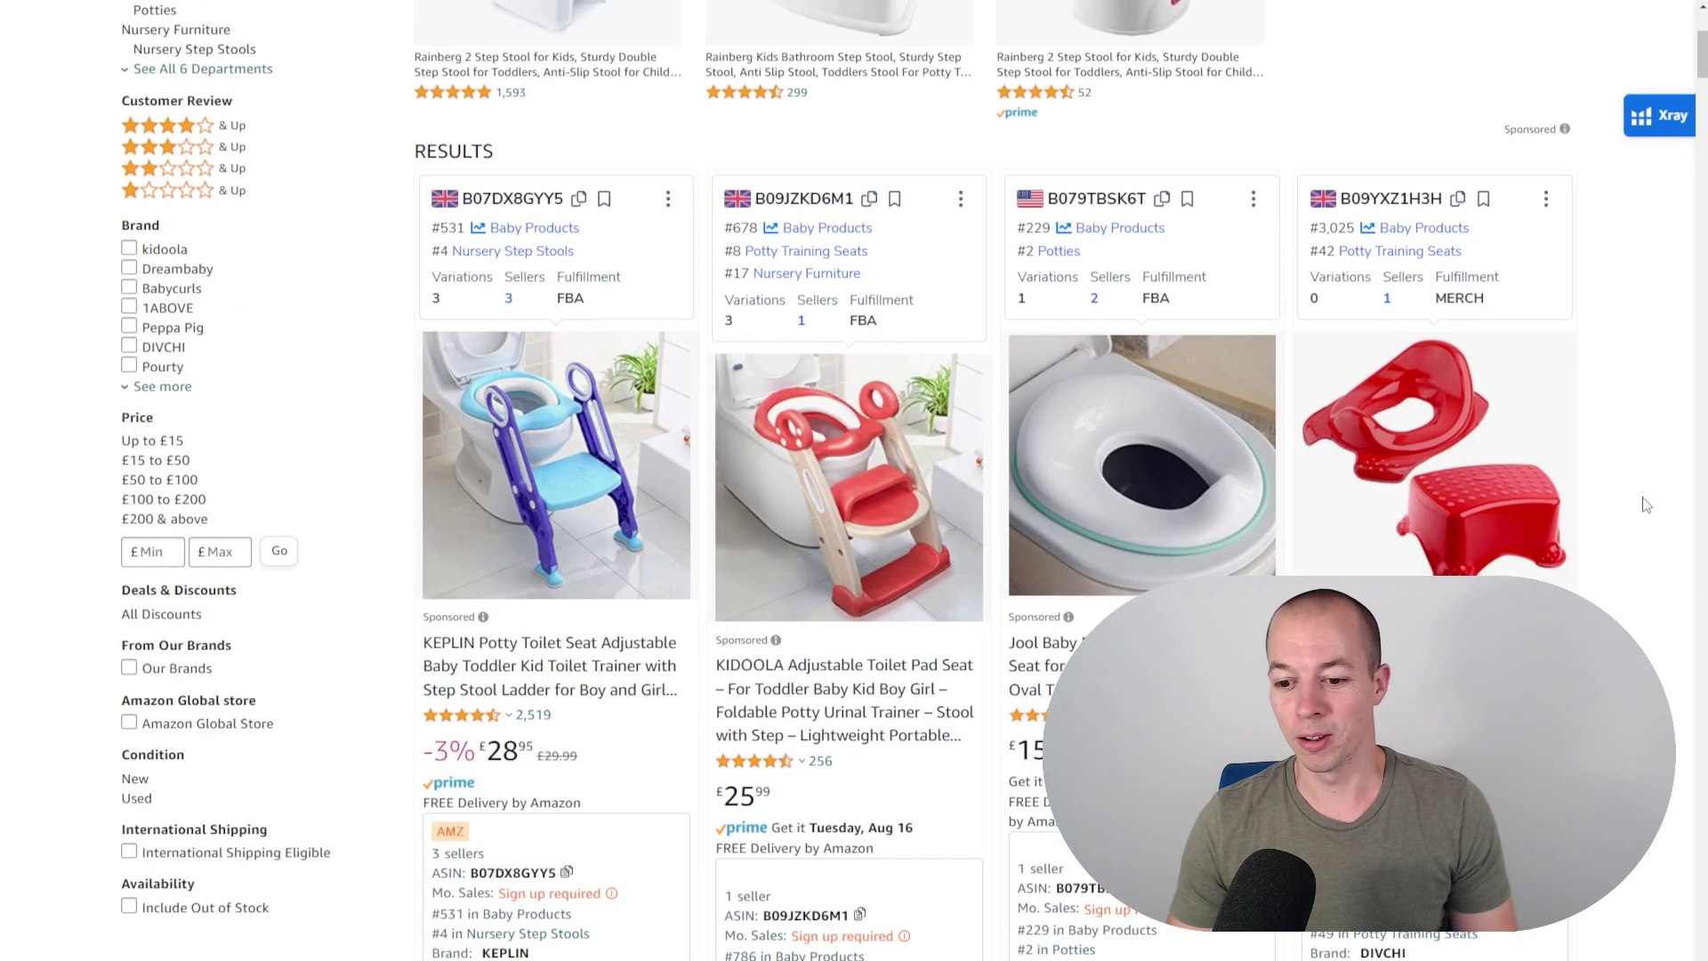
{"action": "scroll", "coordinate": [1649, 485], "scroll_direction": "down", "scroll_amount": 8}
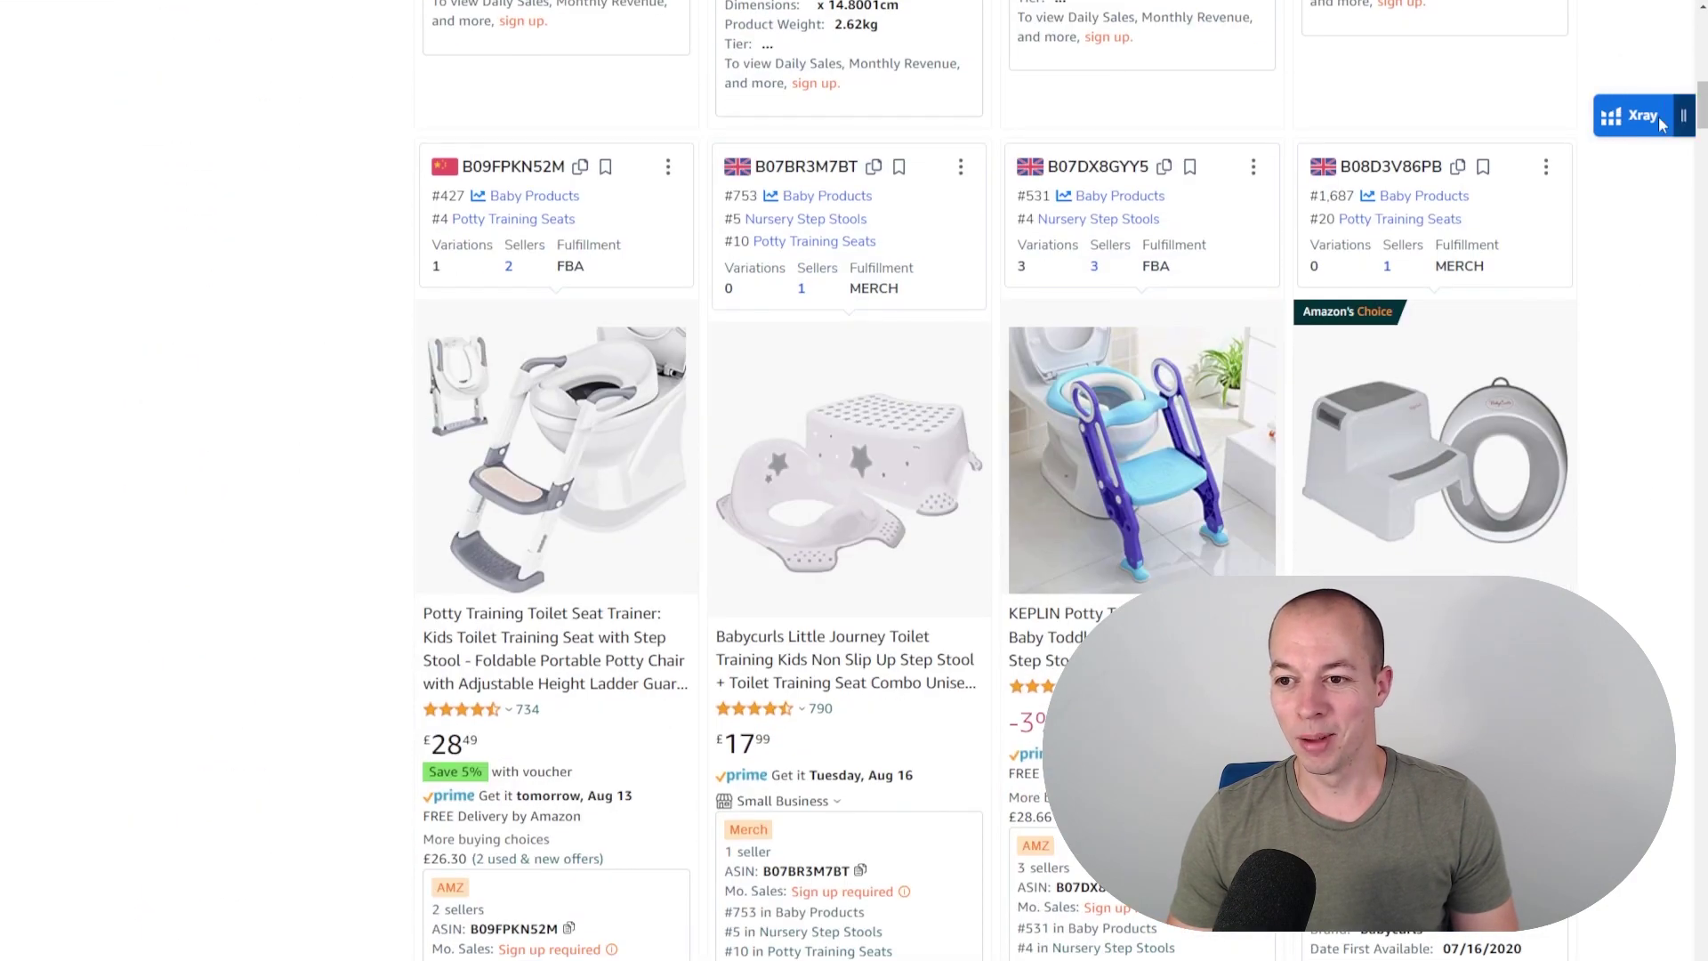
{"action": "left_click", "coordinate": [1641, 120]}
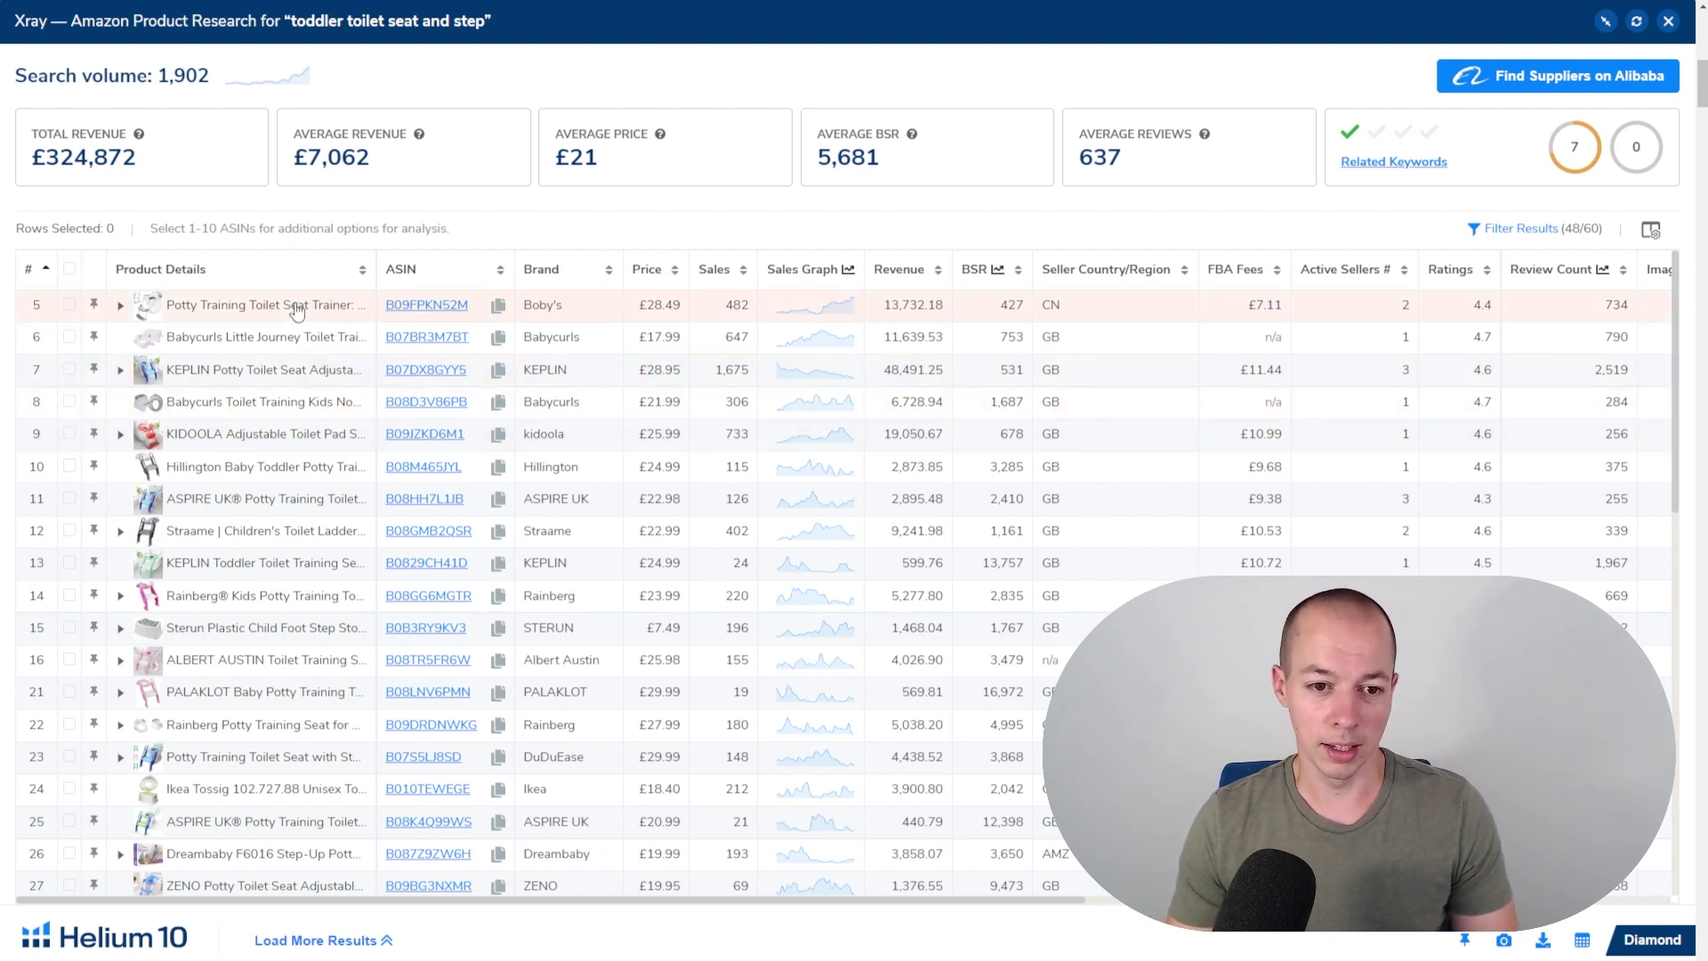
Preview a toddler toilet seat product row in the Xray table showing 48 of 60 products.
{"action": "mouse_move", "coordinate": [244, 318]}
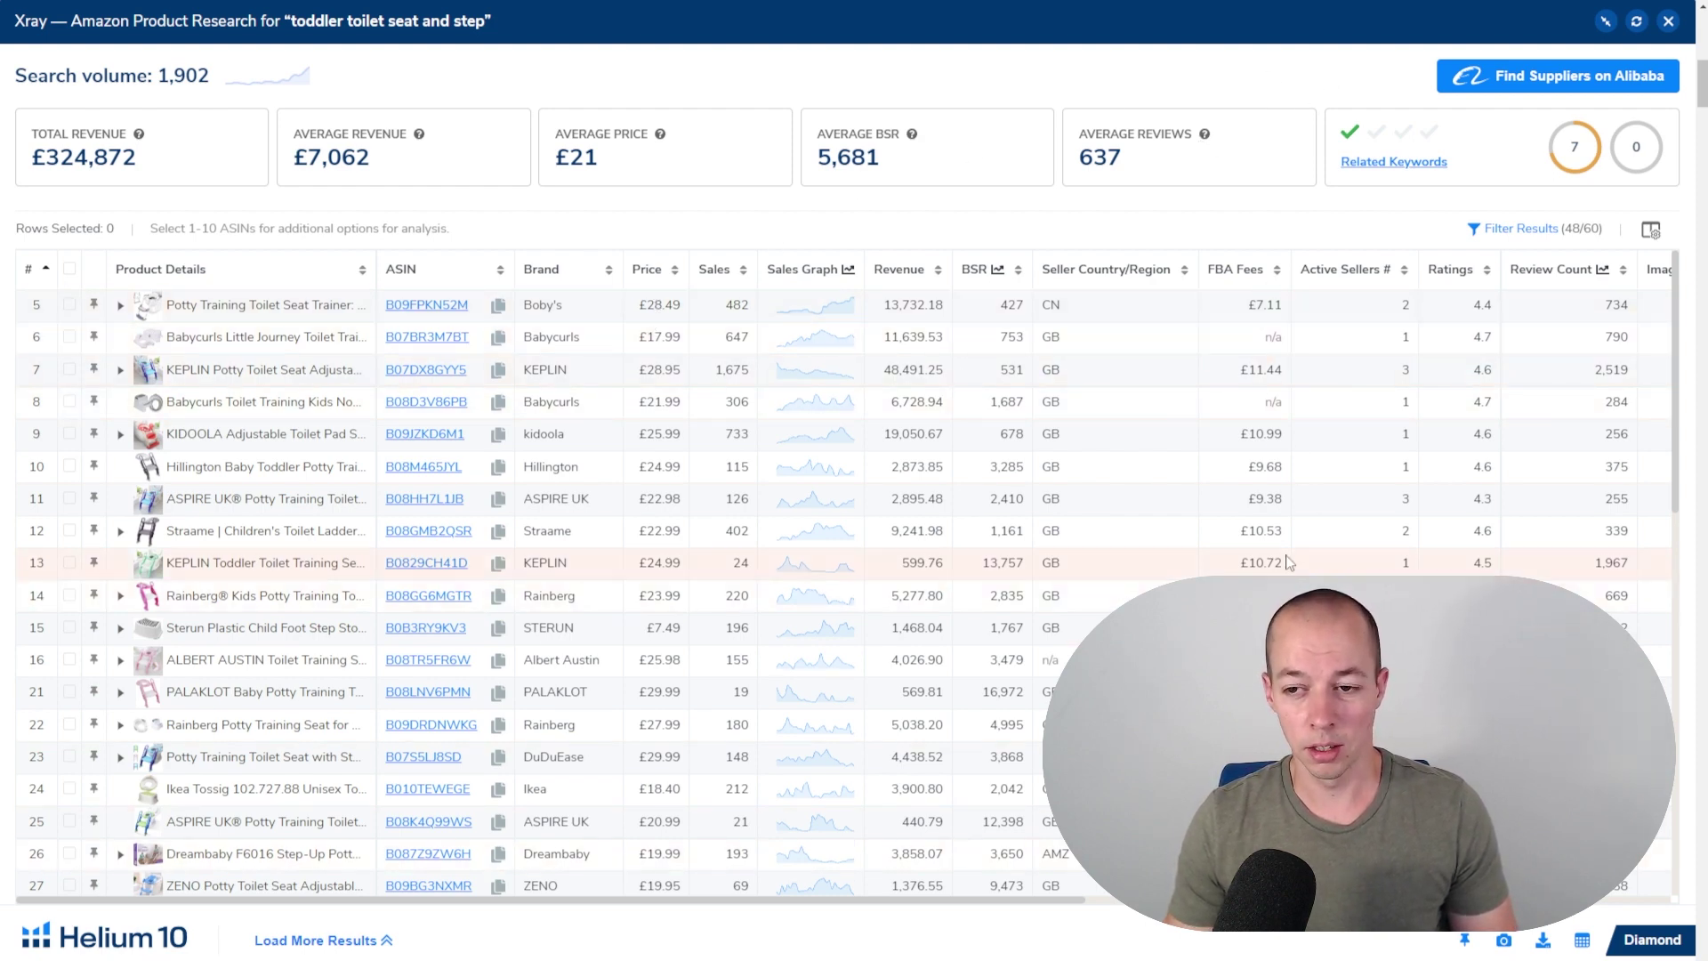
Review the product's Alibaba supplier list and its info tooltips, then dismiss it.
{"action": "left_click", "coordinate": [1532, 82]}
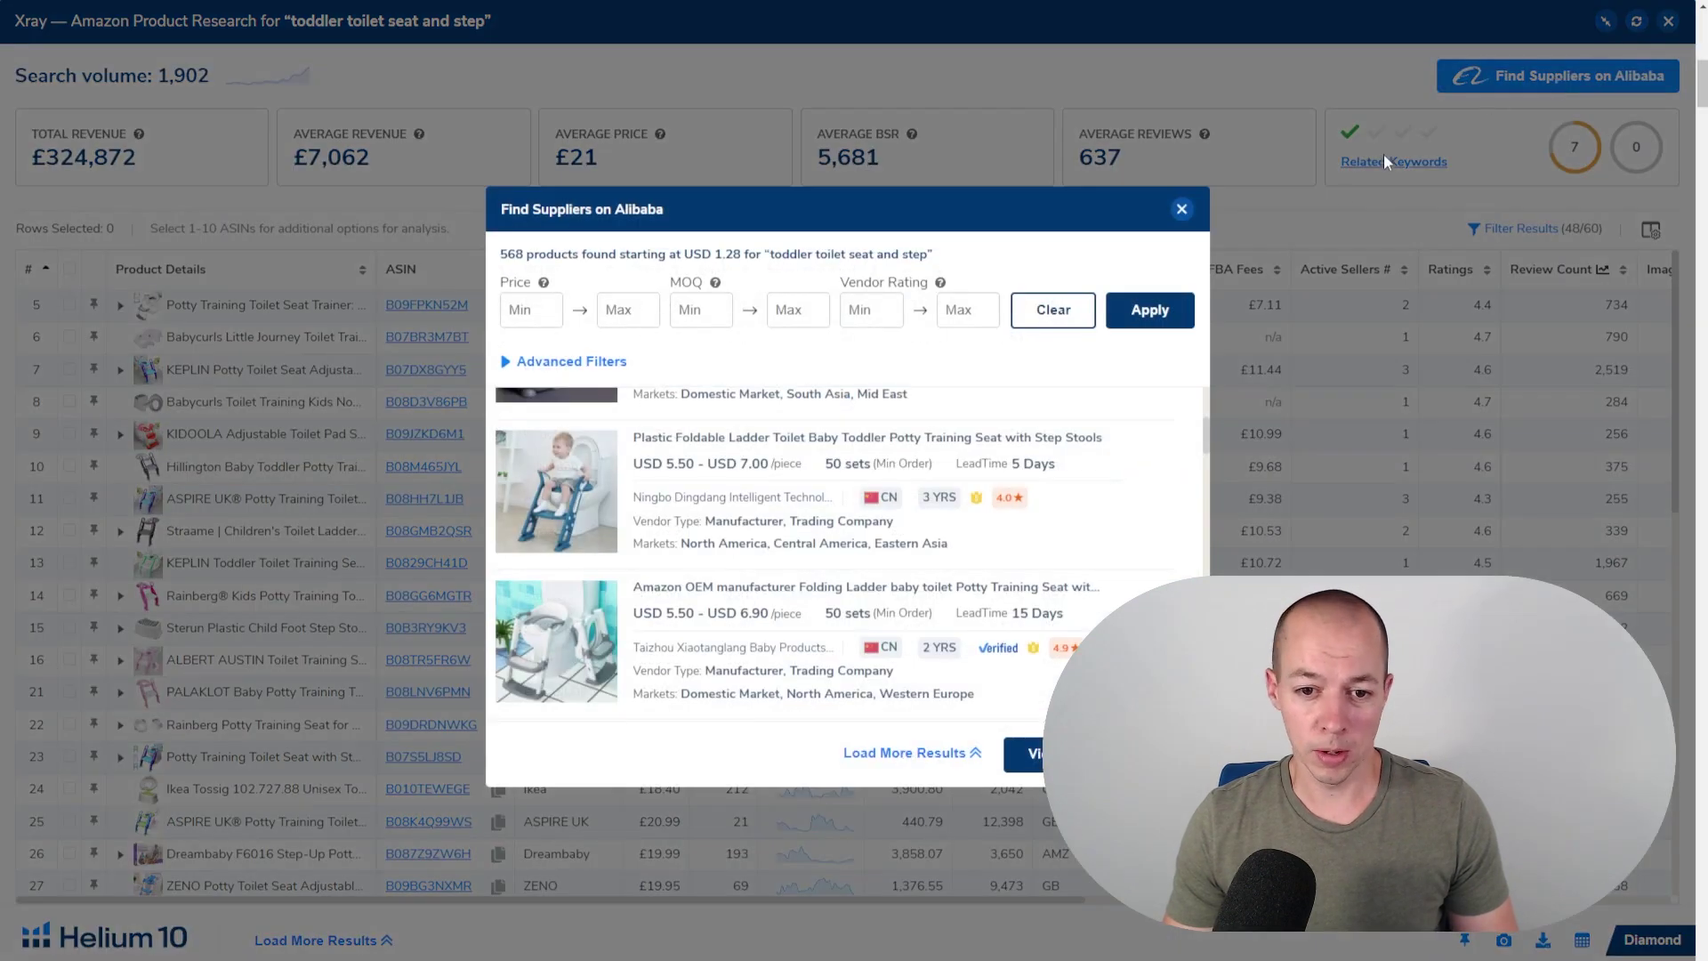
{"action": "scroll", "coordinate": [712, 515], "scroll_direction": "up", "scroll_amount": 3}
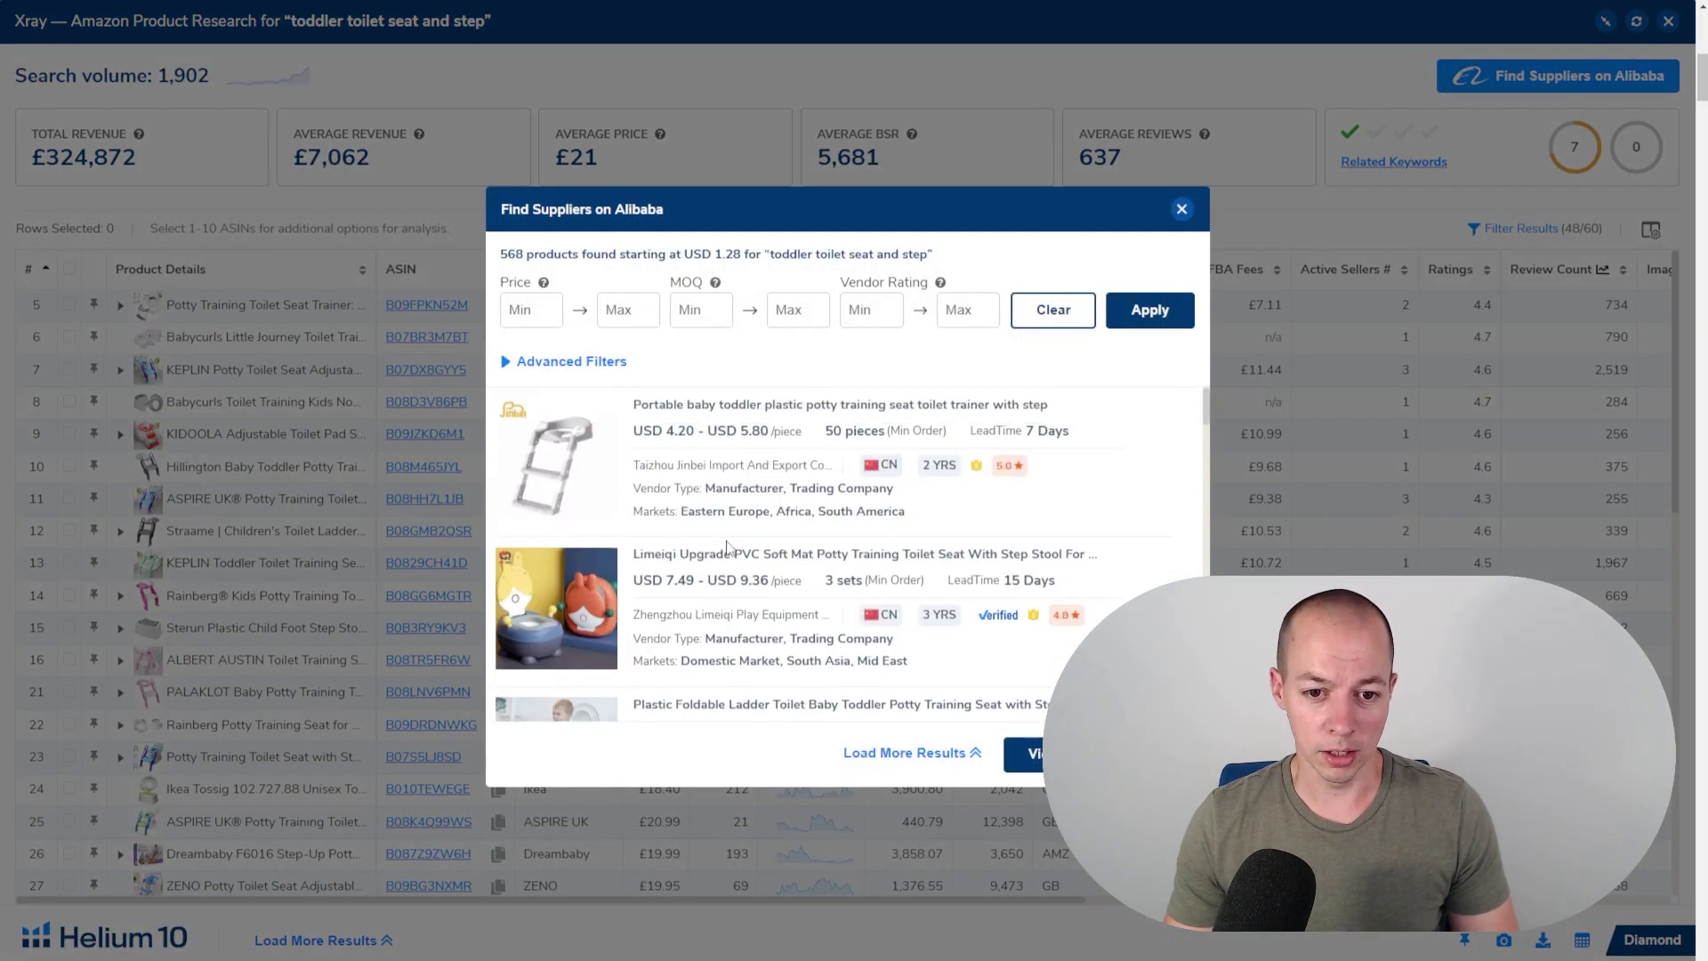
{"action": "mouse_move", "coordinate": [669, 432]}
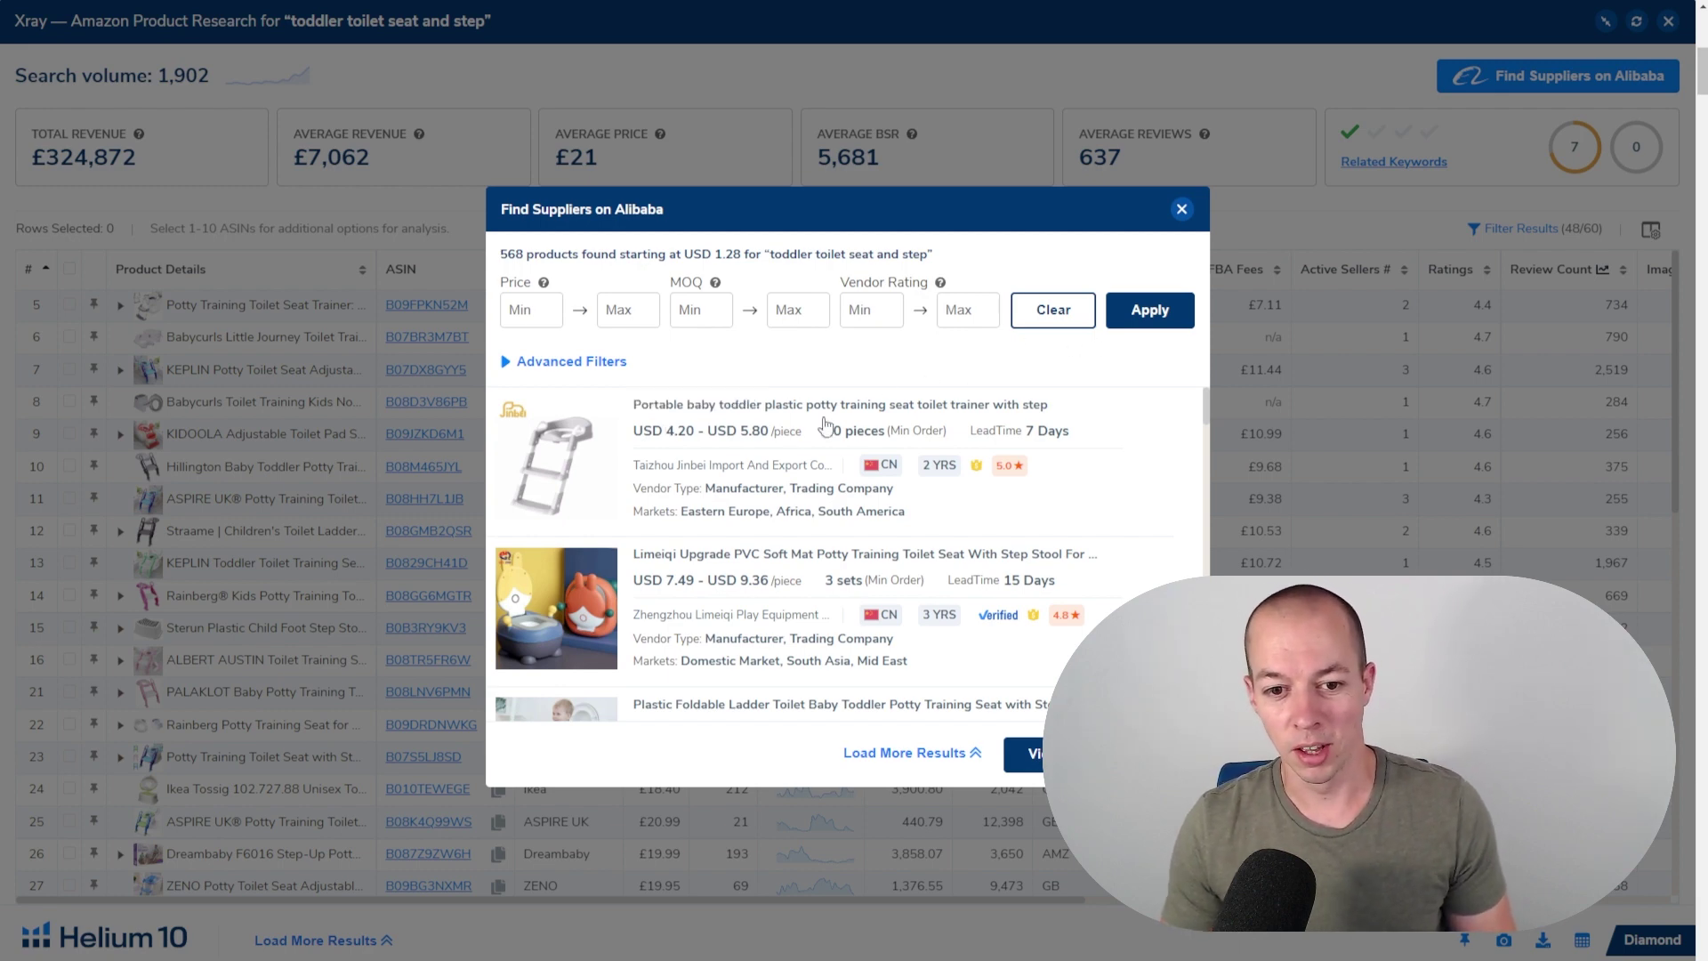
{"action": "mouse_move", "coordinate": [697, 527]}
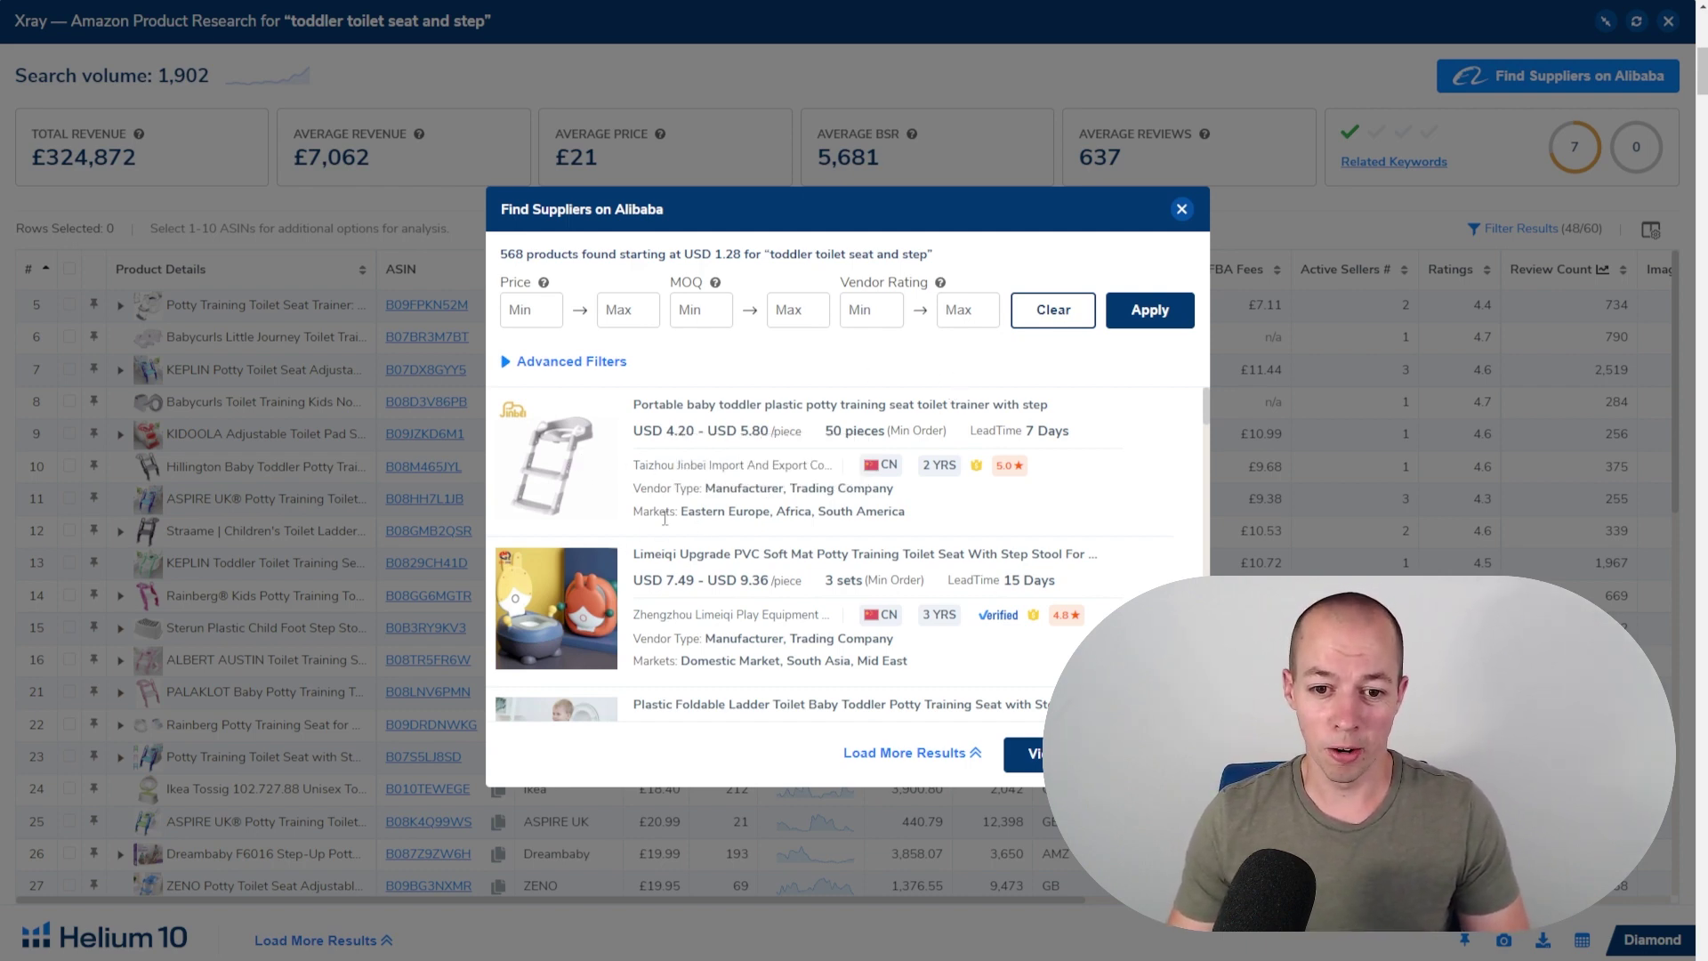
{"action": "scroll", "coordinate": [671, 502], "scroll_direction": "down", "scroll_amount": 4}
{"action": "scroll", "coordinate": [649, 580], "scroll_direction": "up", "scroll_amount": 4}
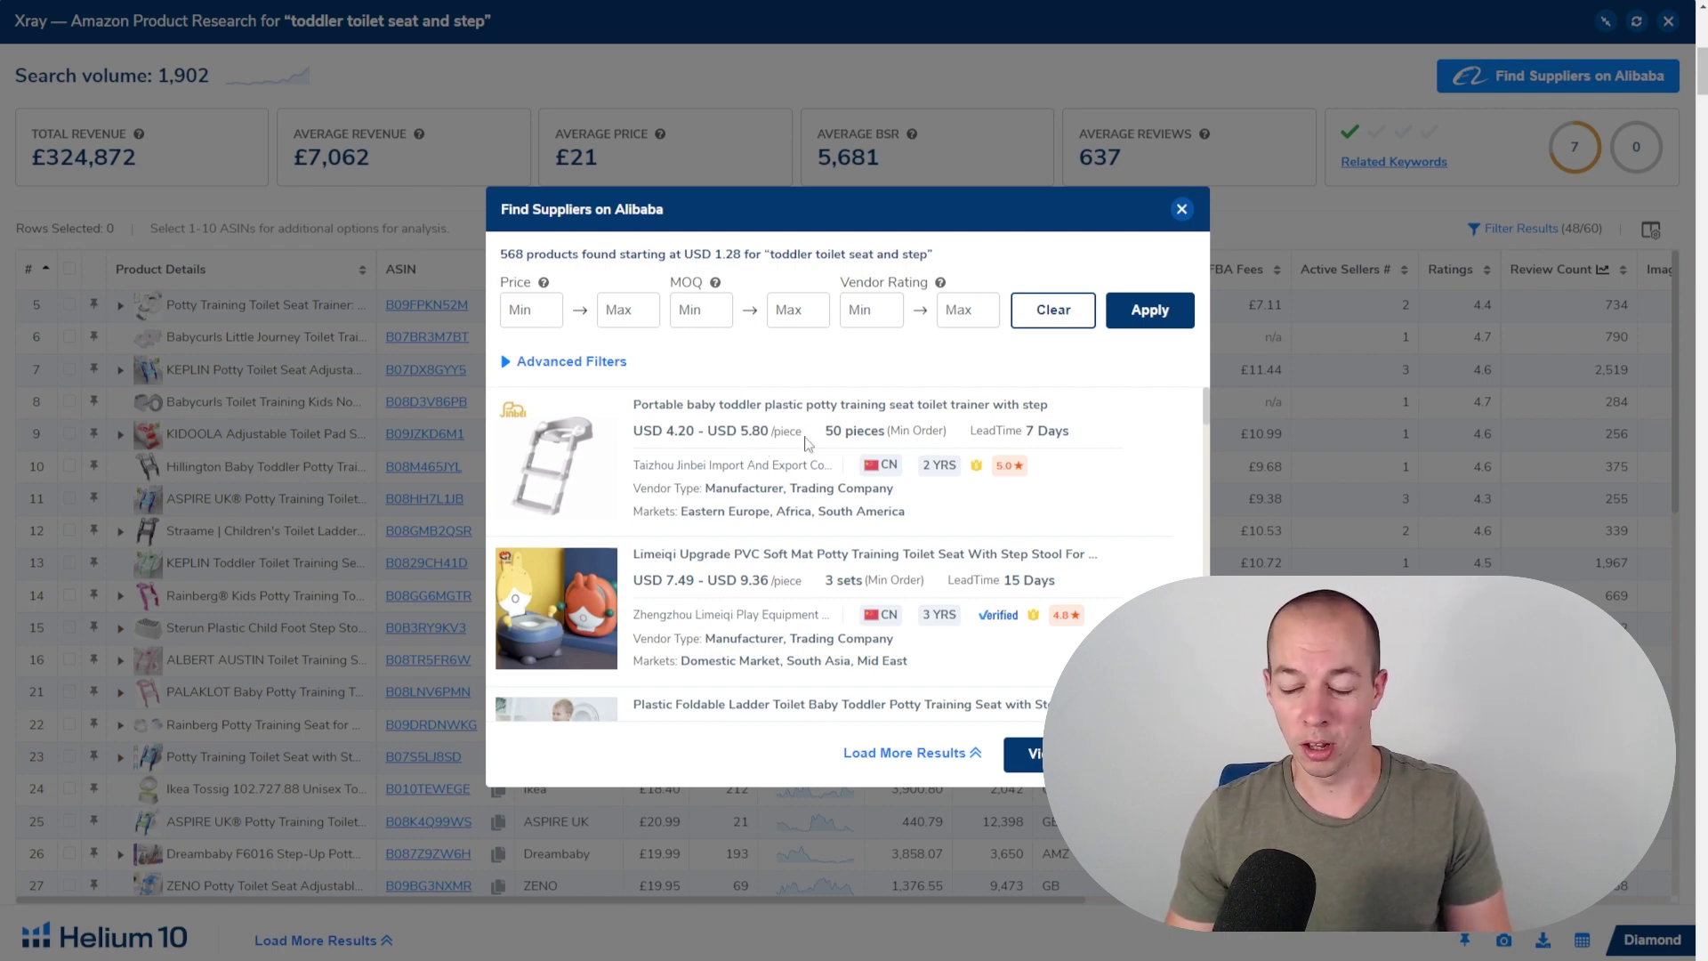
{"action": "mouse_move", "coordinate": [679, 492]}
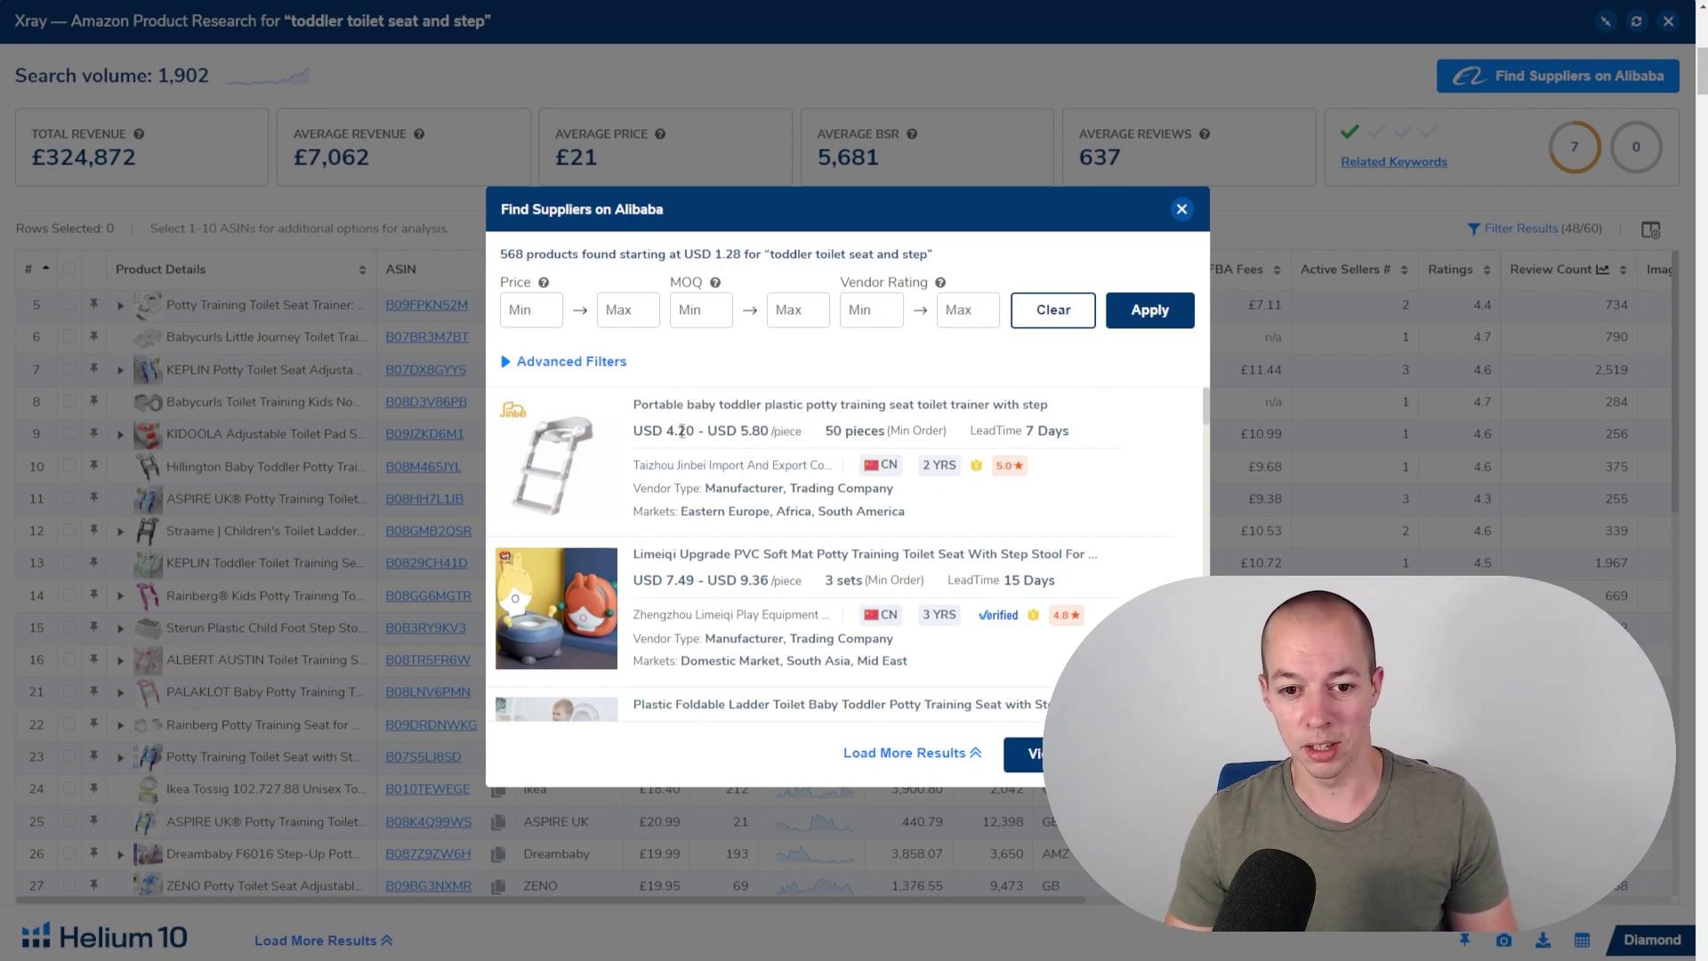
{"action": "left_click", "coordinate": [1183, 211]}
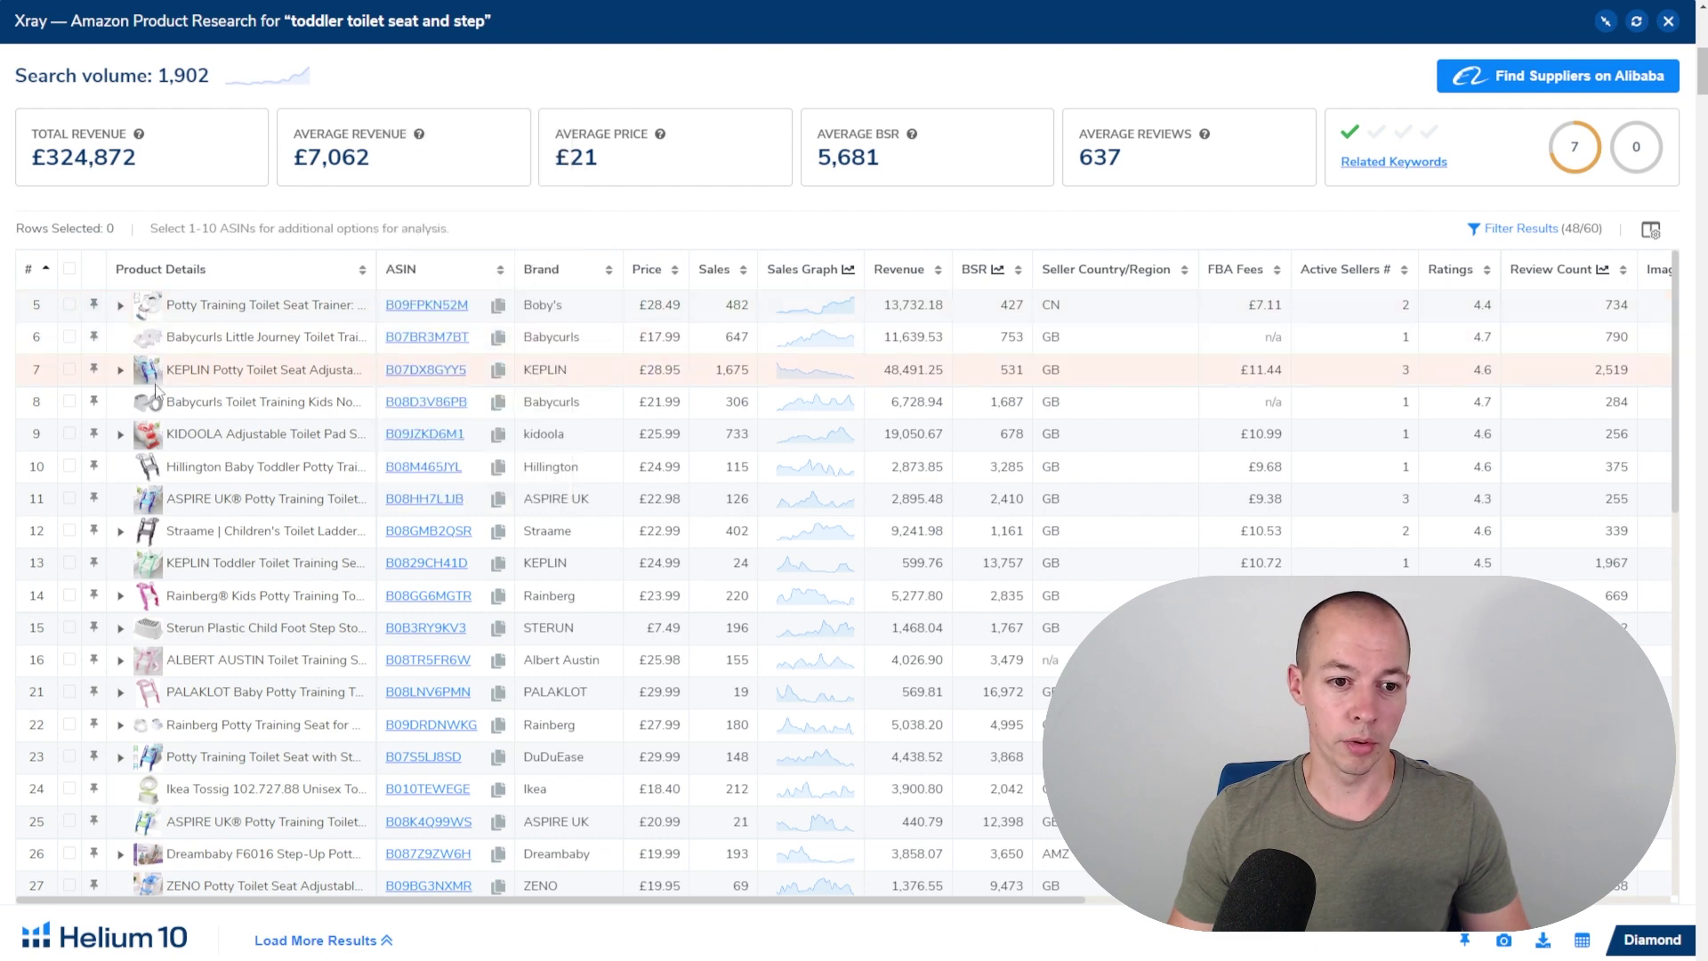
{"action": "mouse_move", "coordinate": [150, 378]}
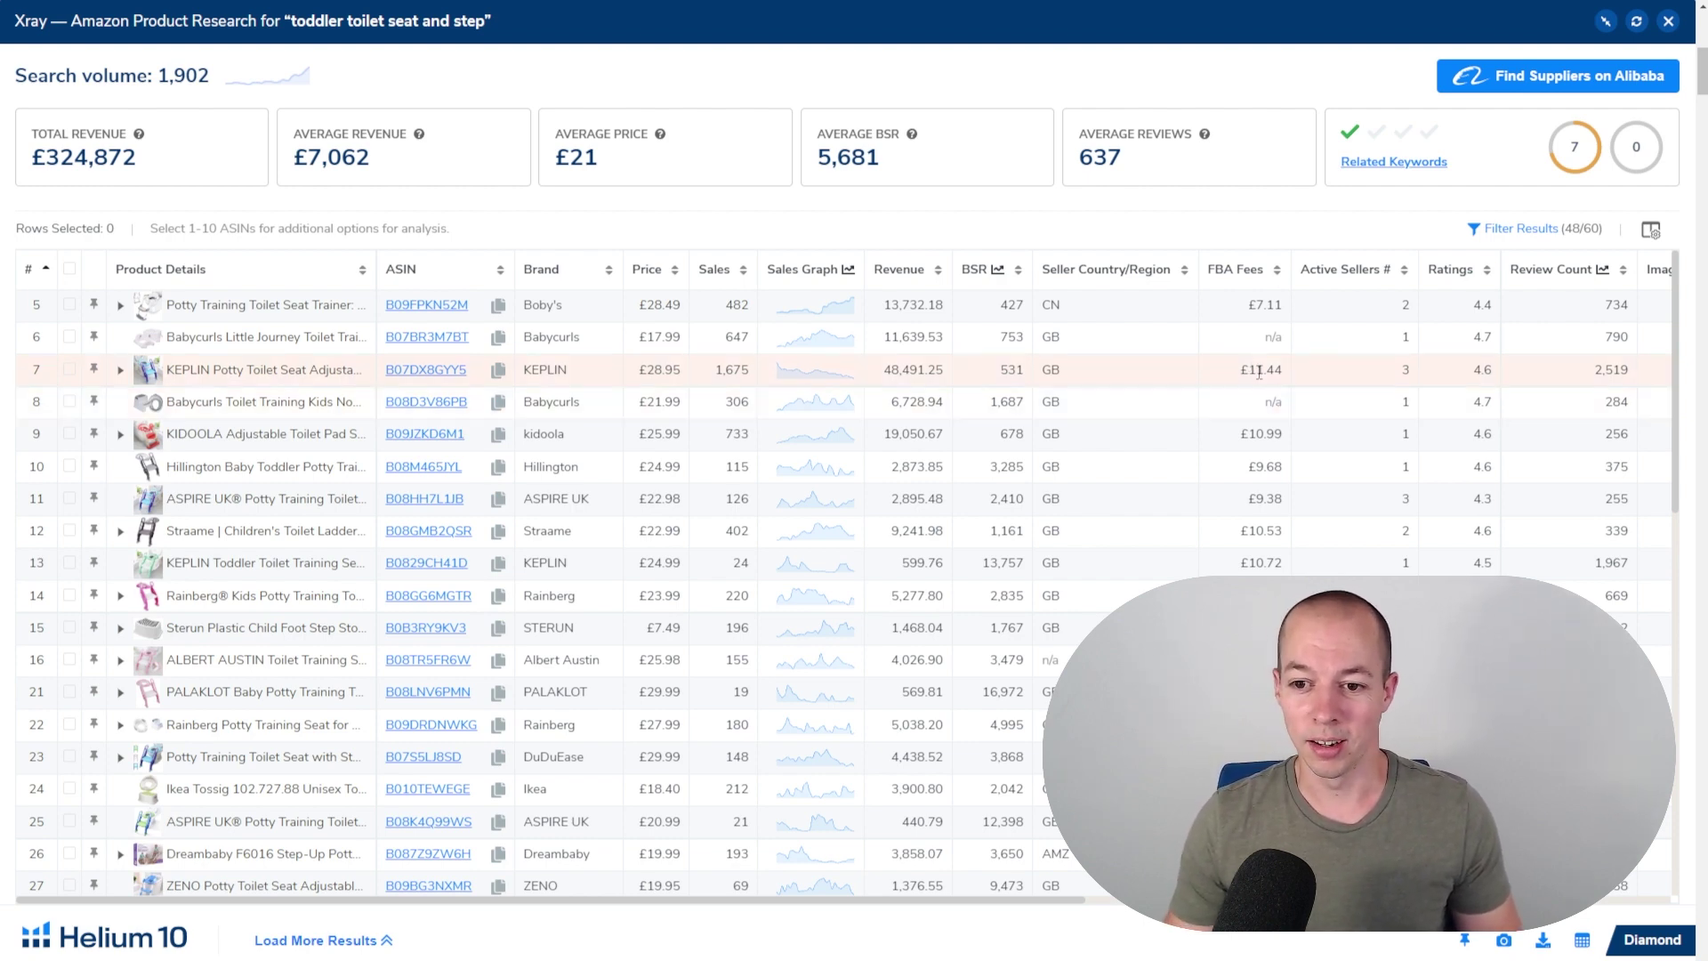
Scroll the Xray table right to see the remaining columns, then back left.
{"action": "left_click_drag", "start_coordinate": [816, 901], "coordinate": [1429, 945]}
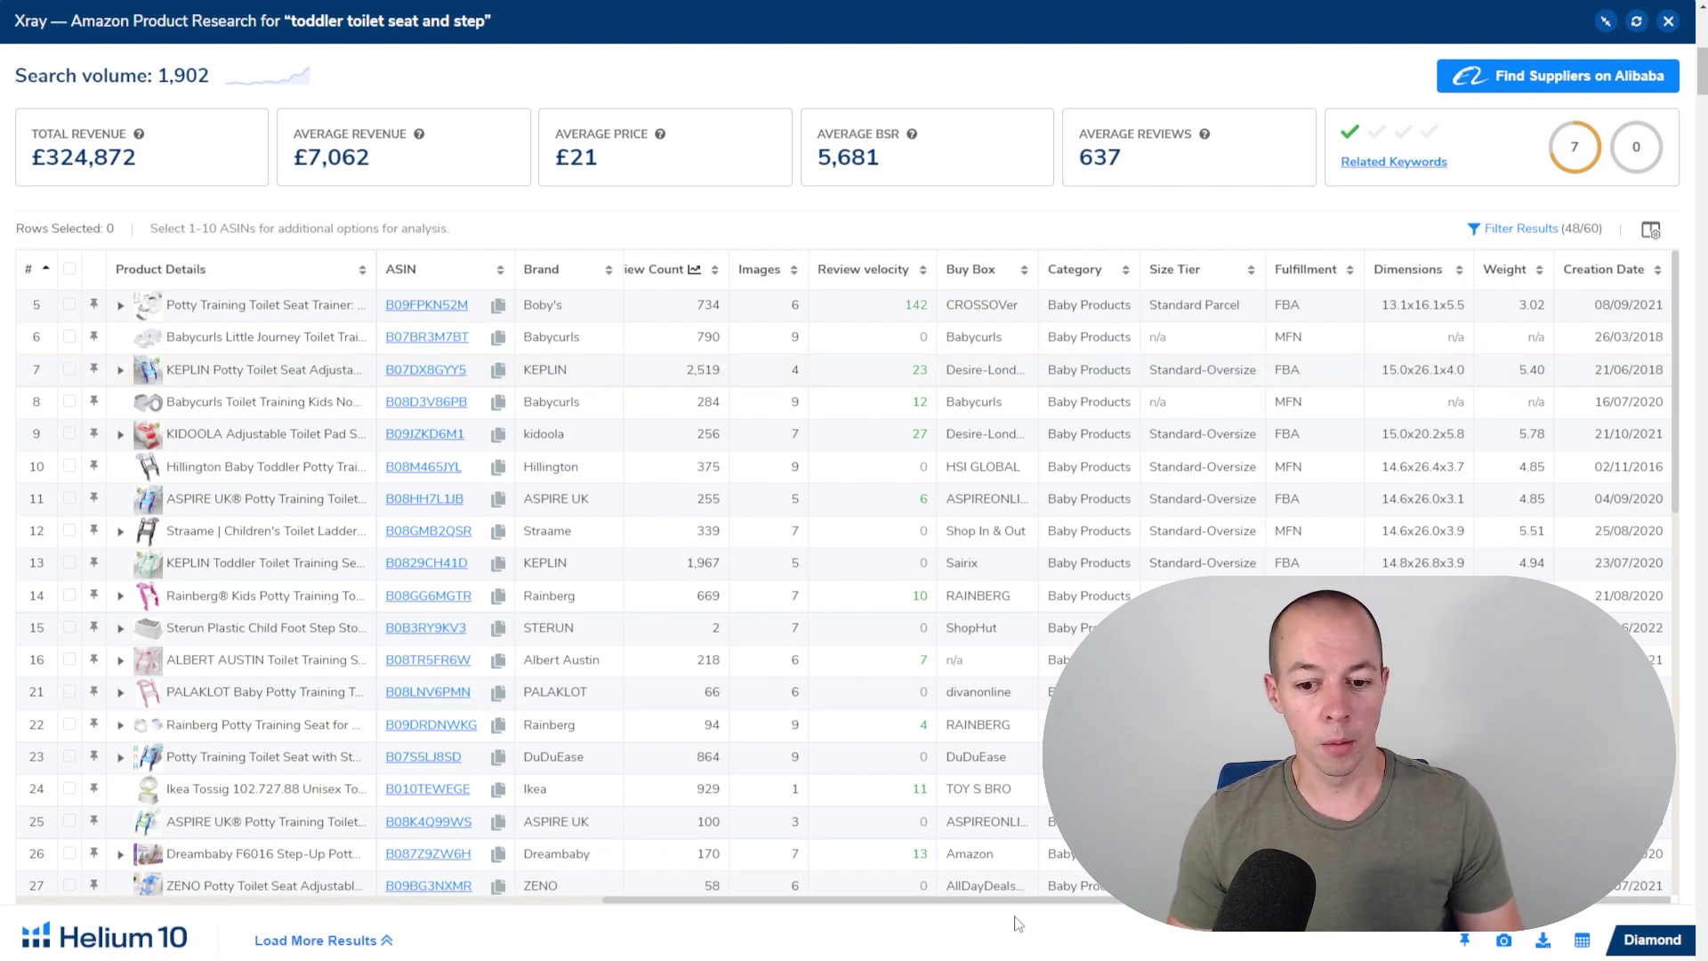
{"action": "left_click_drag", "start_coordinate": [1008, 900], "coordinate": [413, 916]}
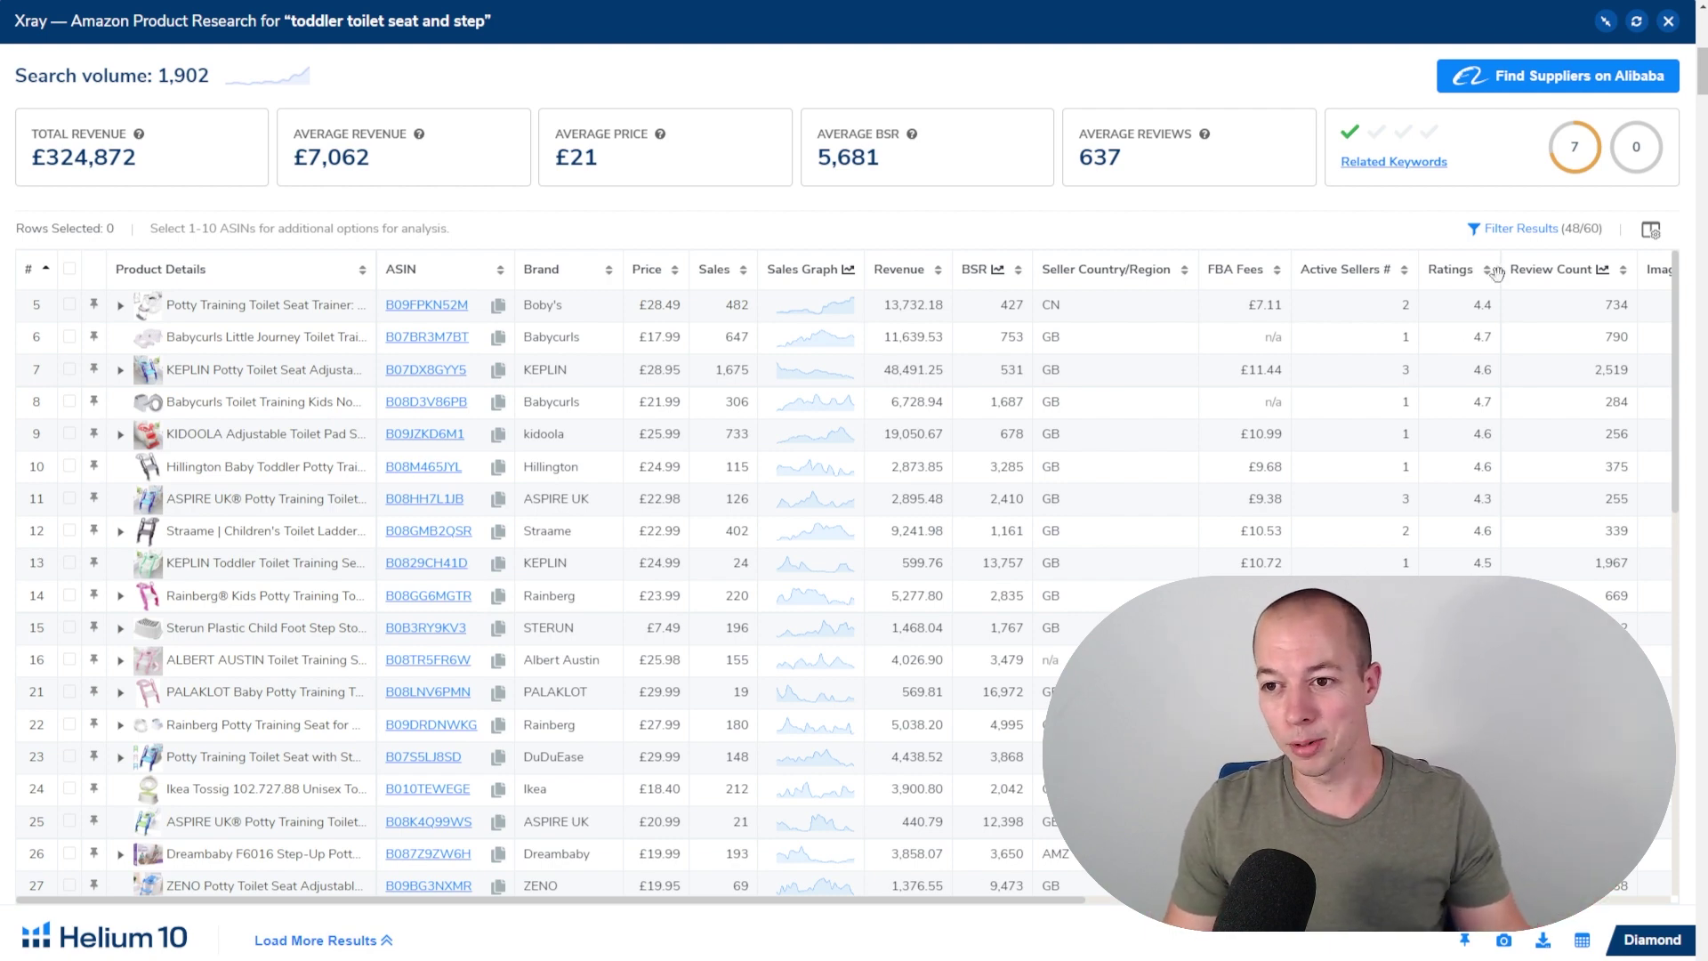
Close Xray and browse salt lamp results down to Highly Rated listings and the recommended article.
{"action": "left_click", "coordinate": [1668, 20]}
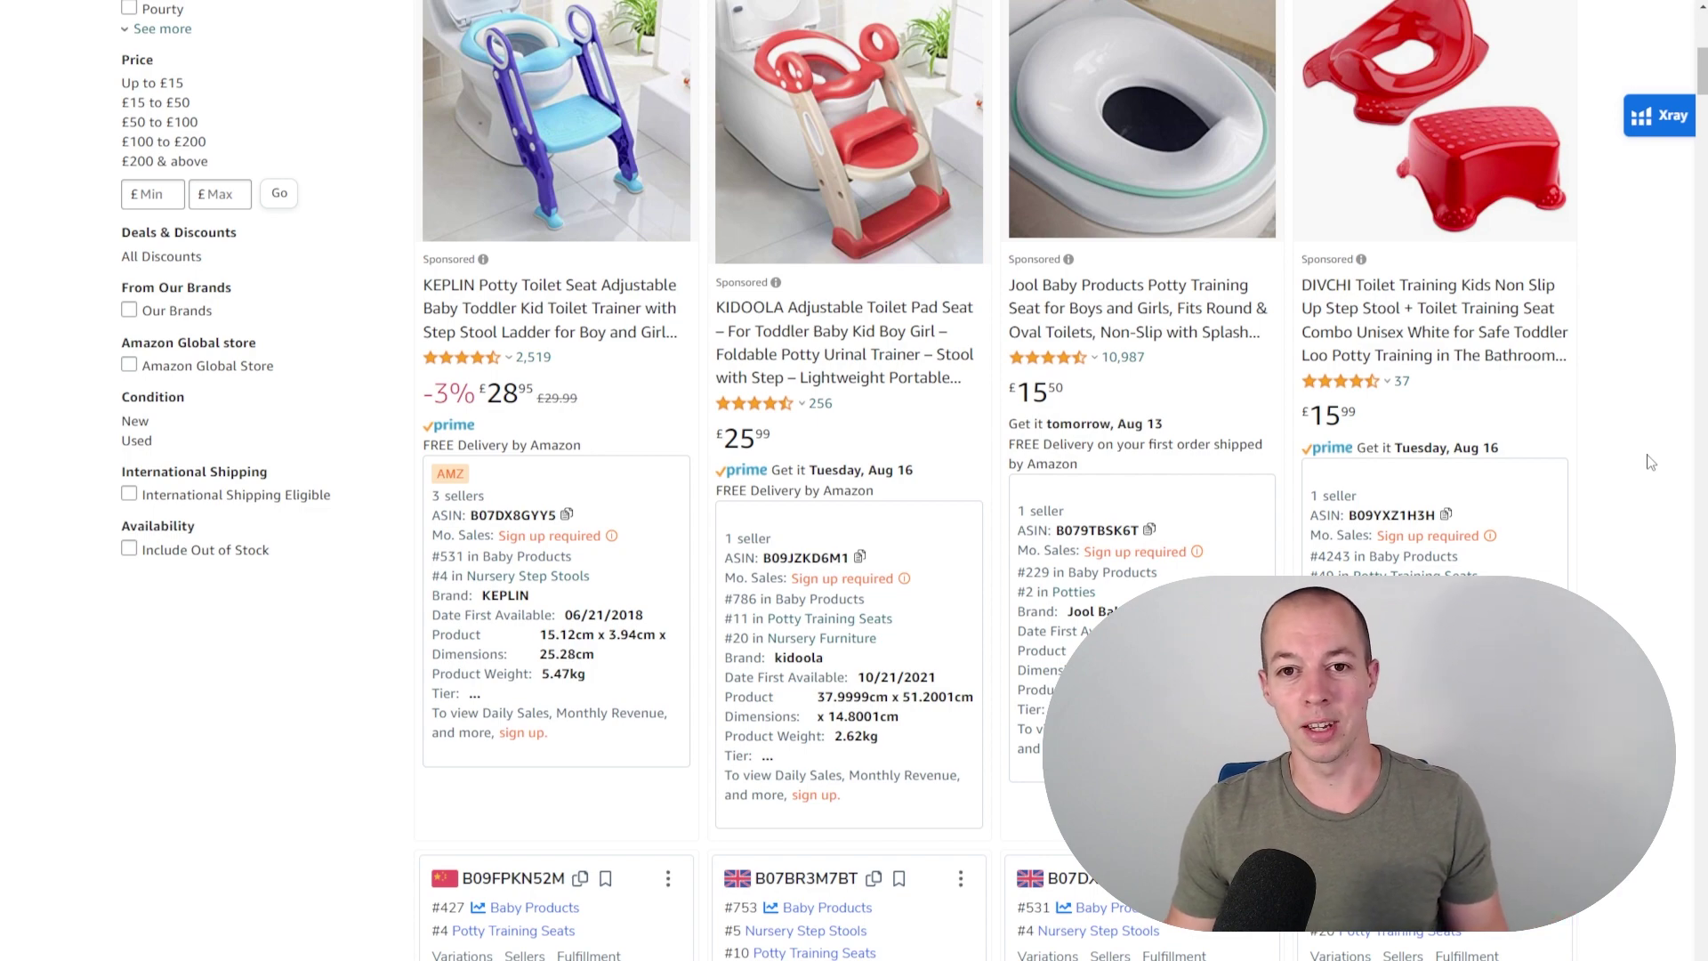
{"action": "scroll", "coordinate": [1650, 461], "scroll_direction": "up", "scroll_amount": 8}
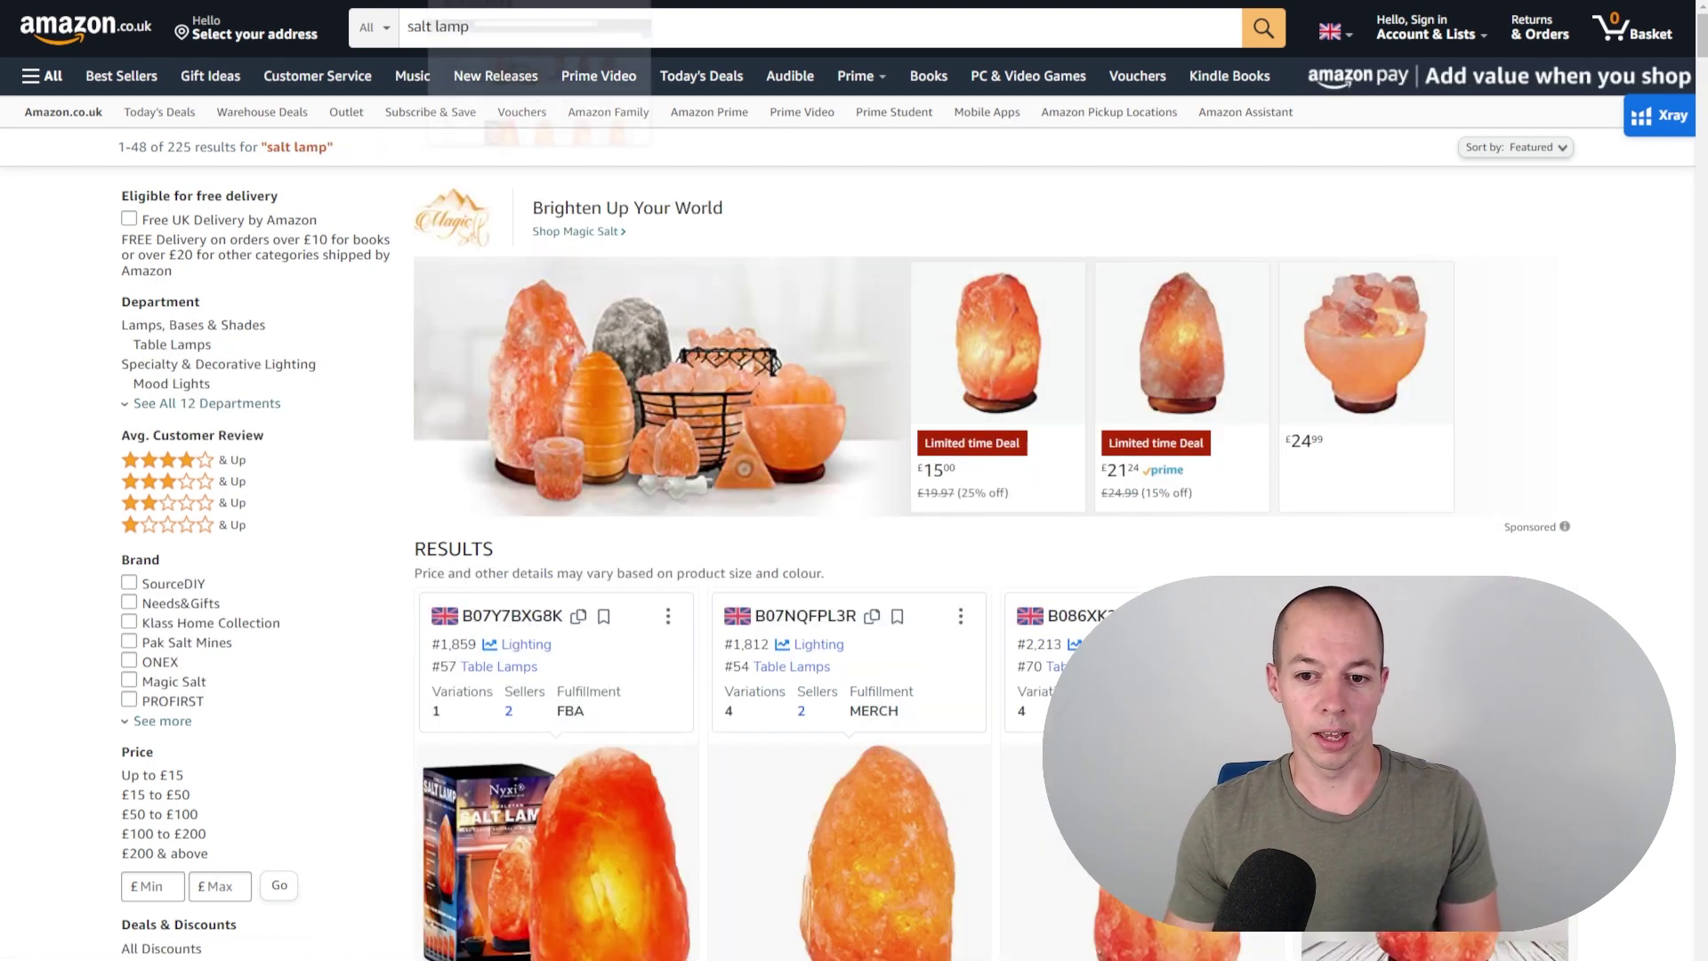
{"action": "scroll", "coordinate": [1663, 436], "scroll_direction": "down", "scroll_amount": 5}
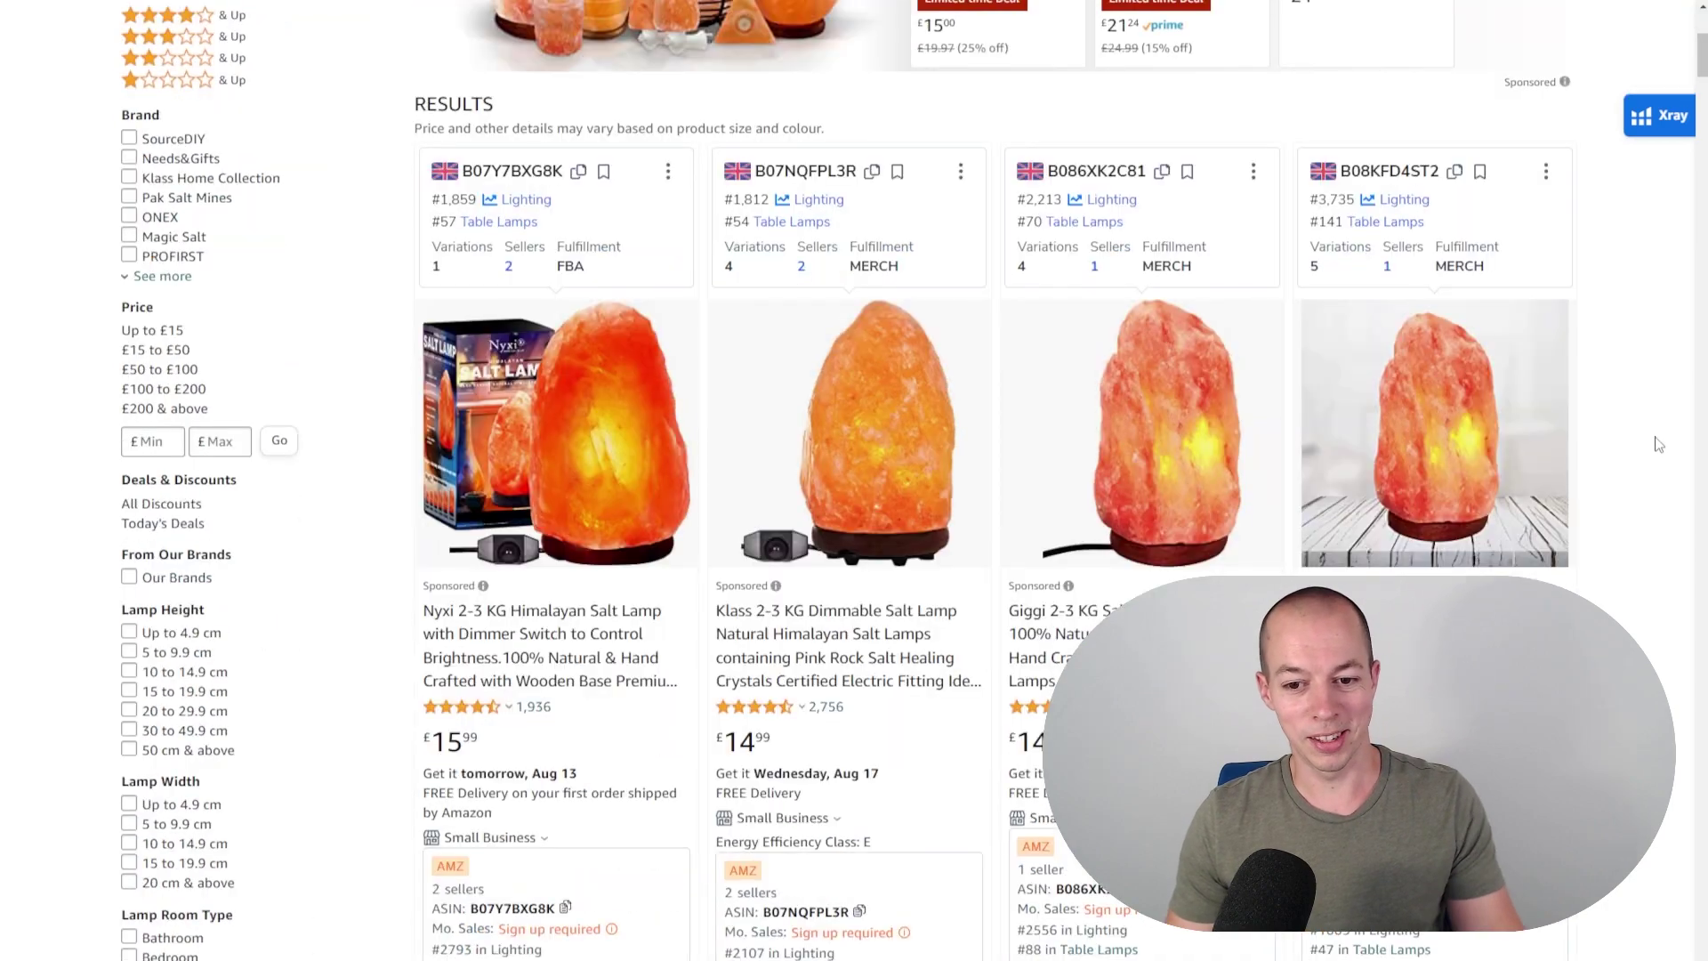
{"action": "scroll", "coordinate": [1659, 444], "scroll_direction": "down", "scroll_amount": 10}
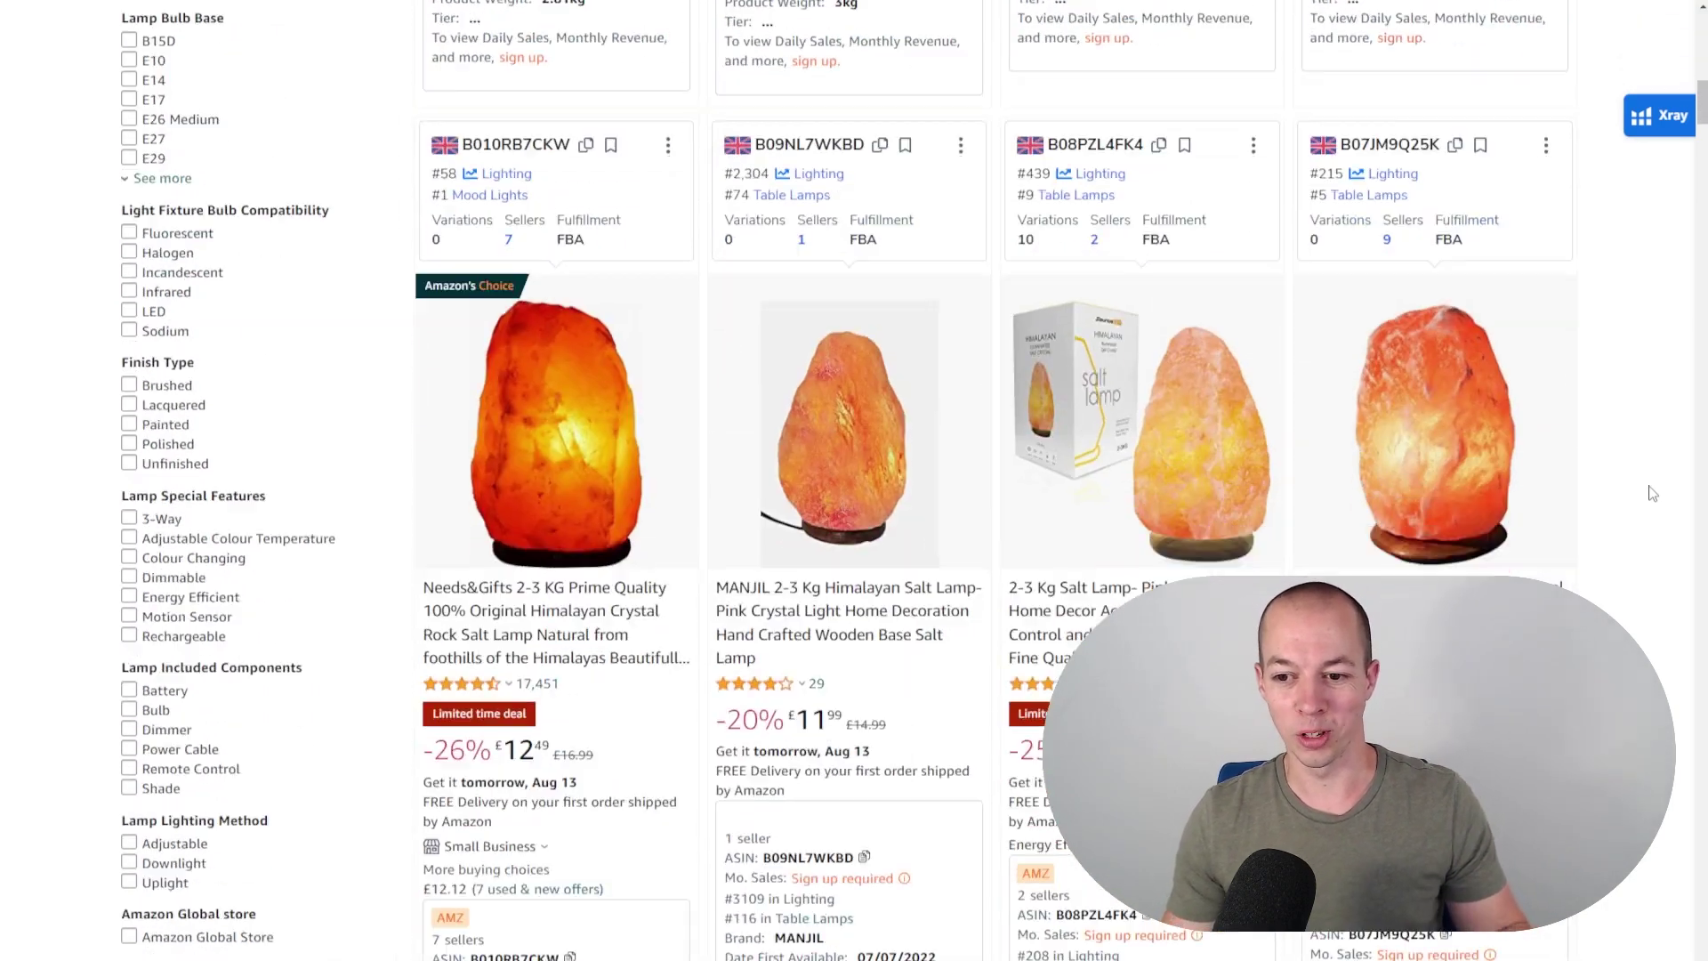
{"action": "scroll", "coordinate": [1651, 493], "scroll_direction": "down", "scroll_amount": 4}
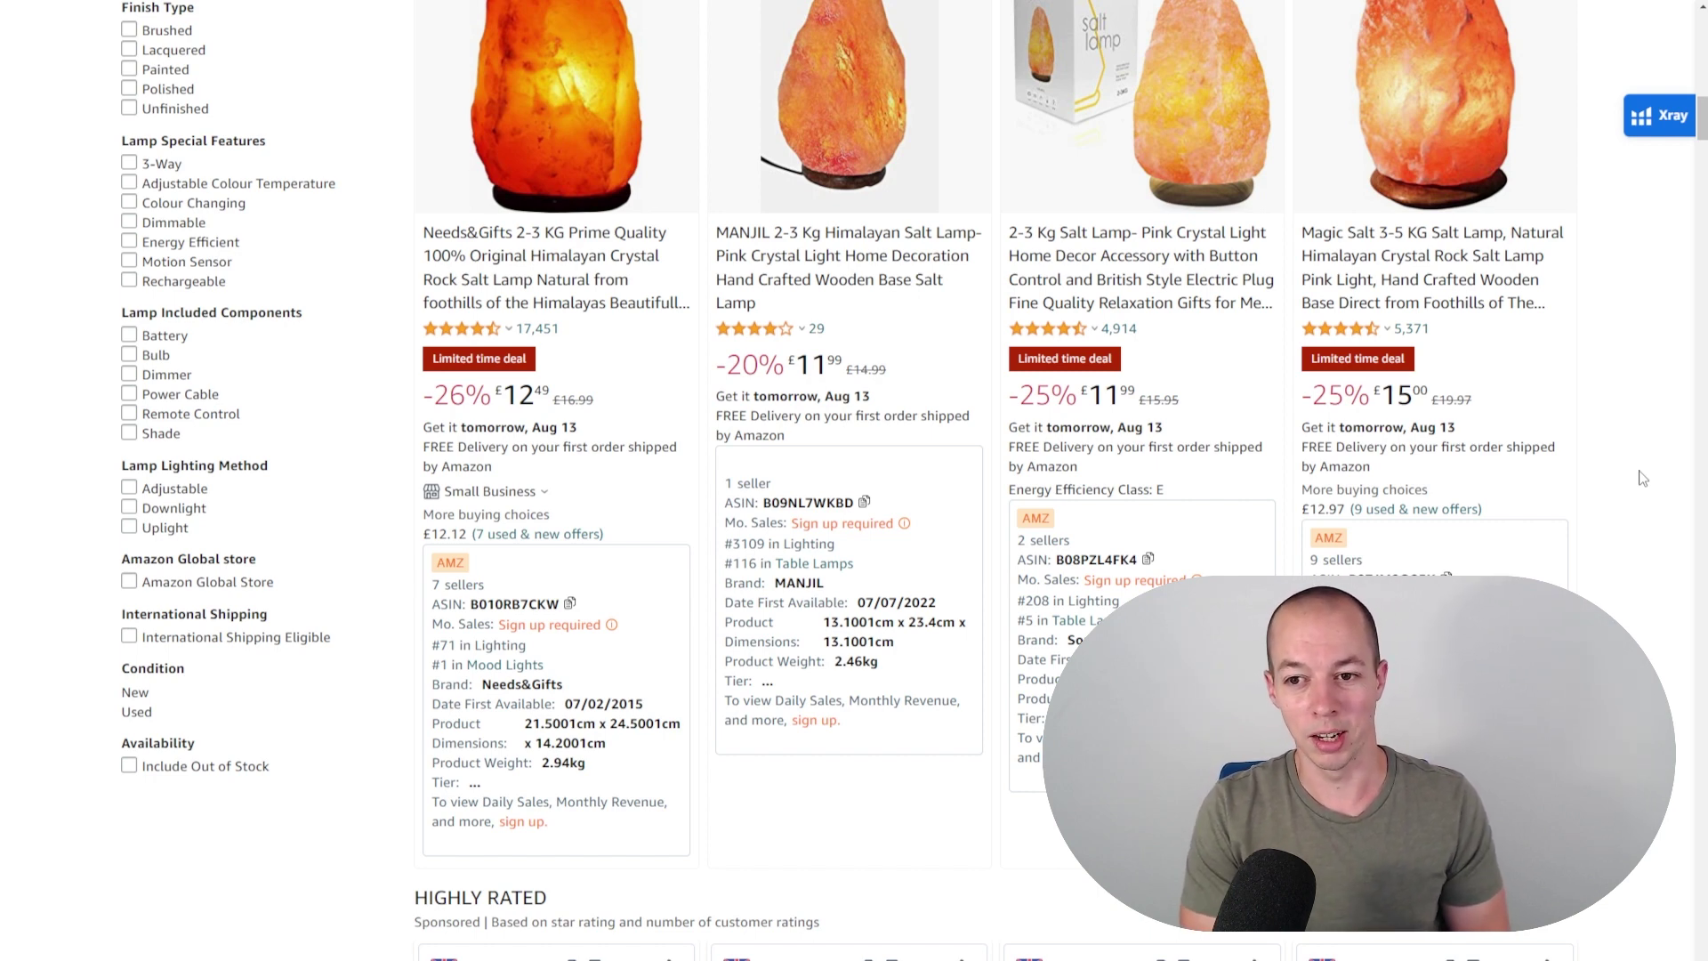
{"action": "scroll", "coordinate": [1603, 546], "scroll_direction": "up", "scroll_amount": 4}
{"action": "scroll", "coordinate": [1602, 546], "scroll_direction": "up", "scroll_amount": 2}
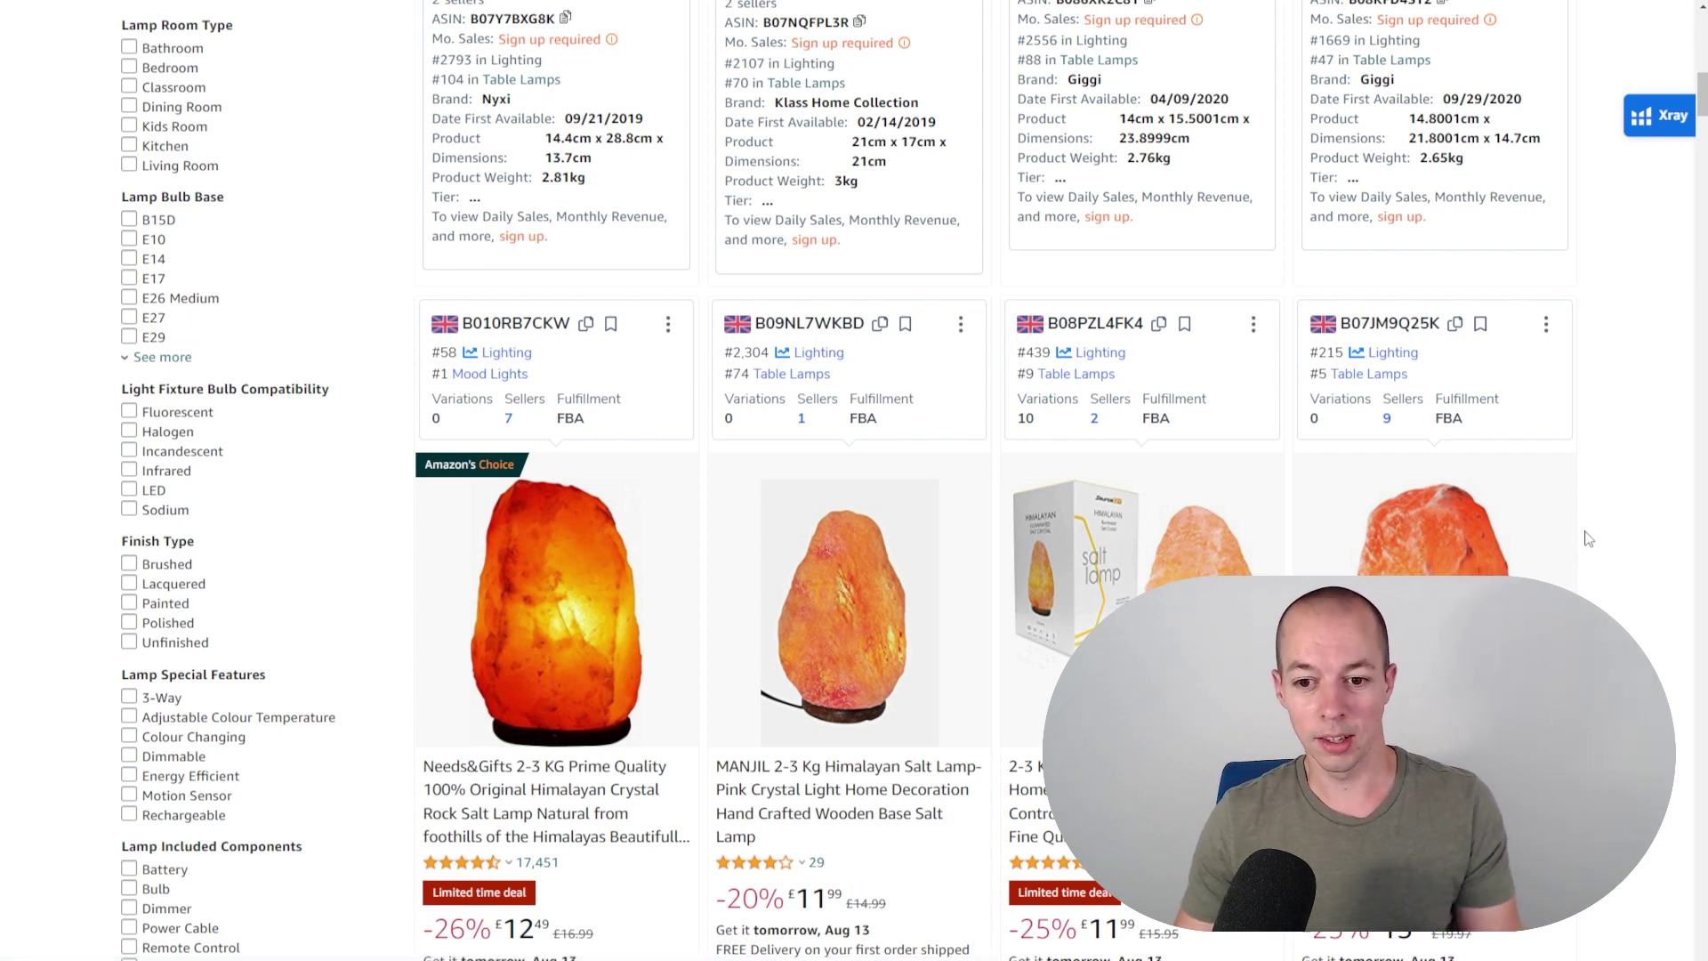
{"action": "scroll", "coordinate": [1589, 538], "scroll_direction": "down", "scroll_amount": 7}
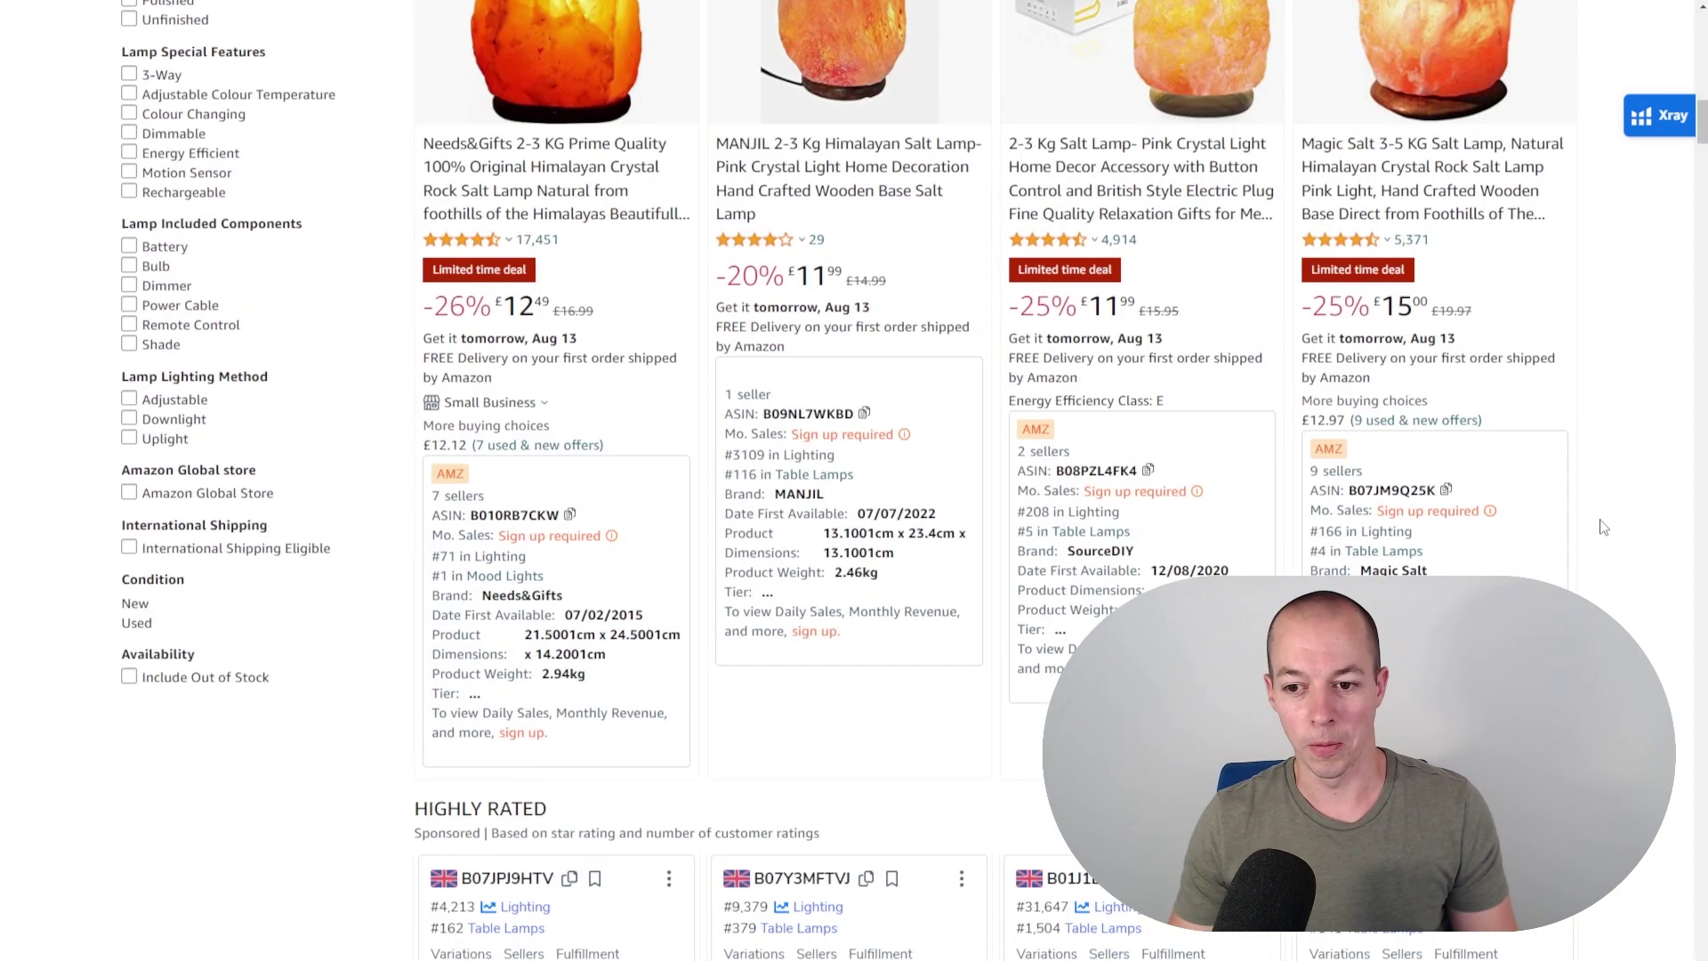
{"action": "scroll", "coordinate": [1605, 526], "scroll_direction": "down", "scroll_amount": 8}
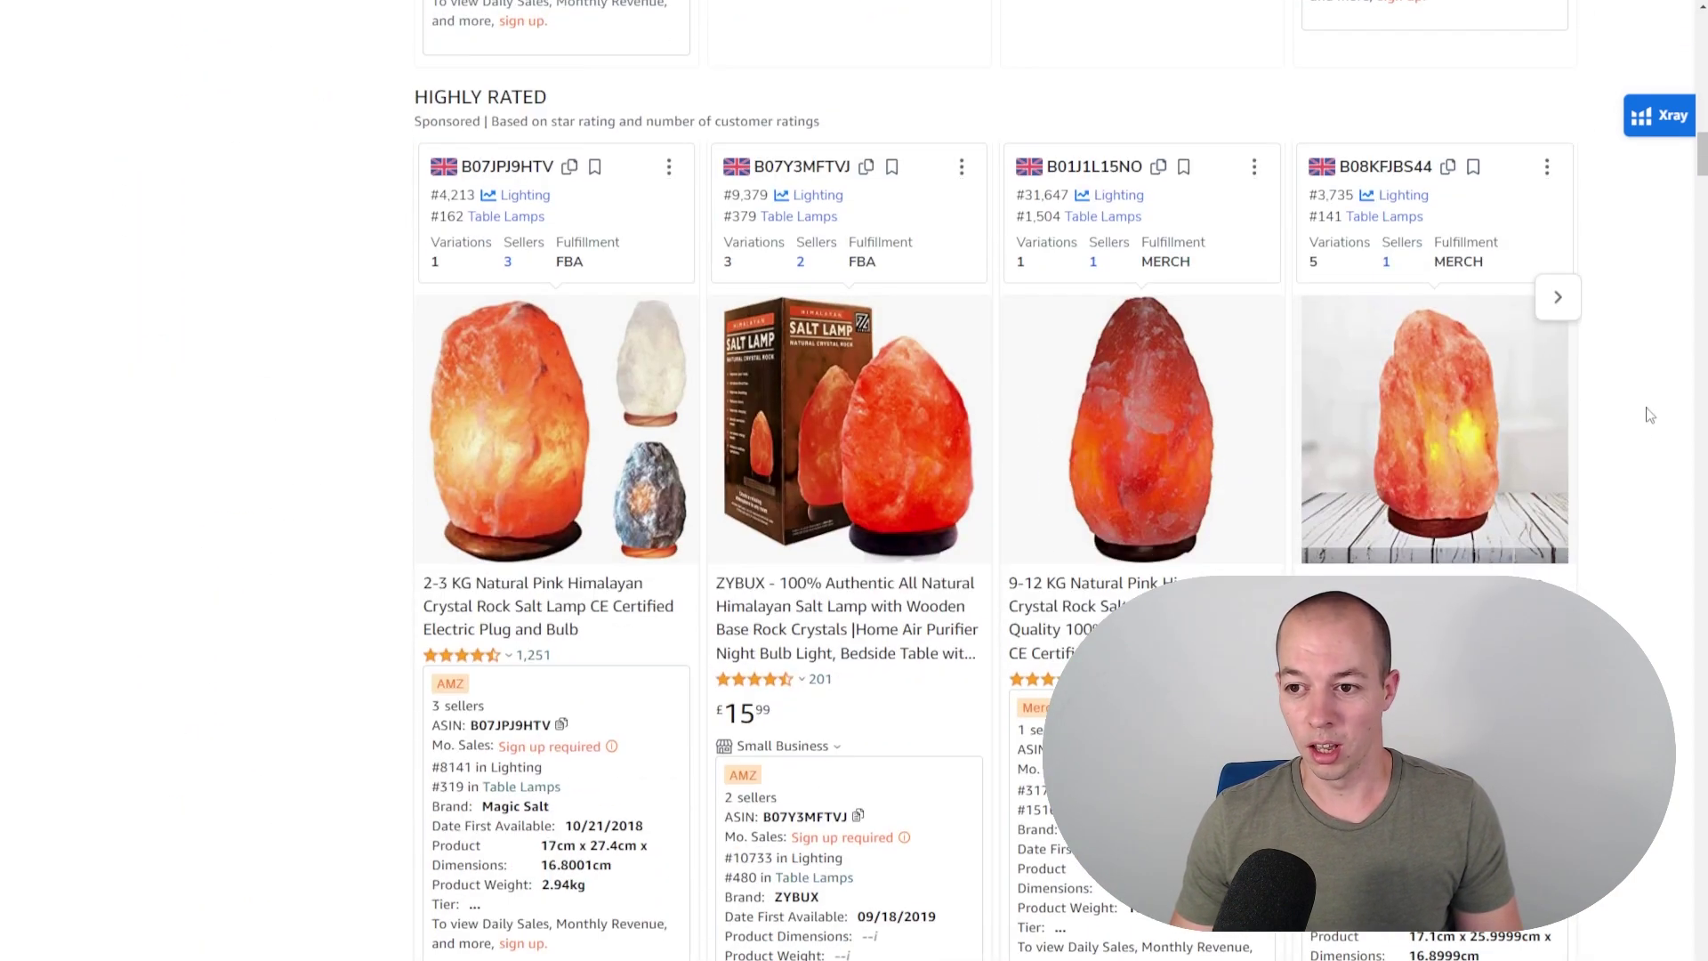
Open Xray for 'salt lamp', showing search volume 15,066, £70,173 revenue and £18 average price.
{"action": "left_click_drag", "start_coordinate": [1699, 182], "coordinate": [1703, 121]}
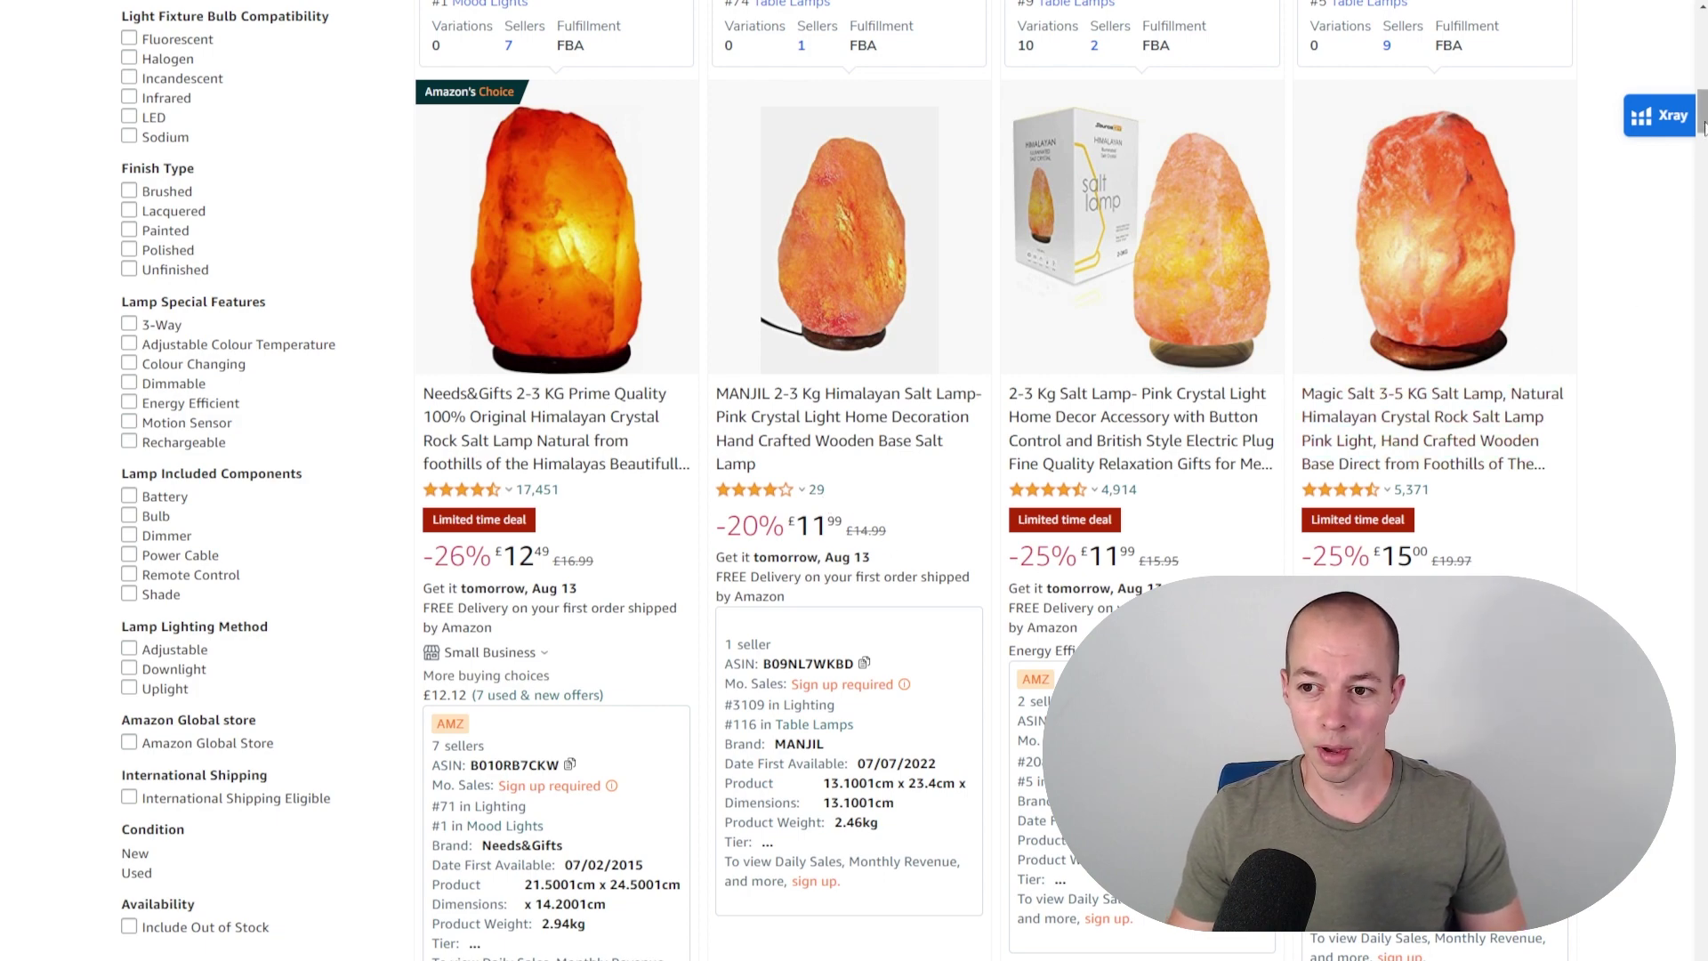
{"action": "scroll", "coordinate": [1702, 124], "scroll_direction": "down", "scroll_amount": 10}
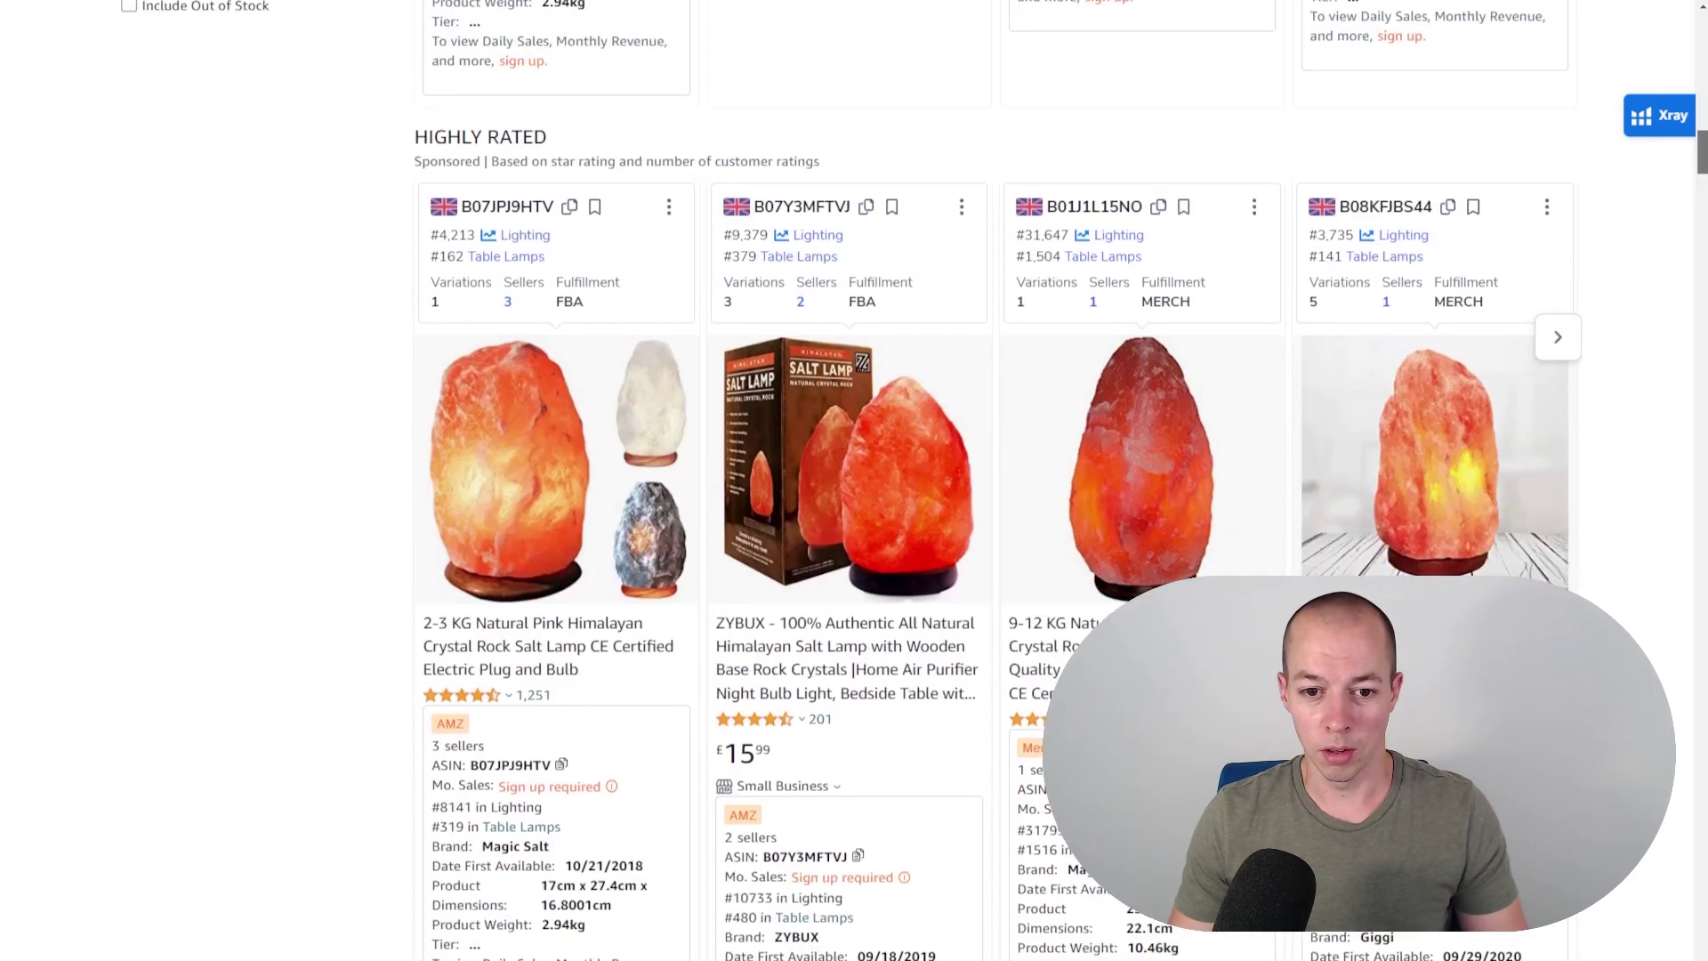
{"action": "scroll", "coordinate": [1439, 528], "scroll_direction": "down", "scroll_amount": 3}
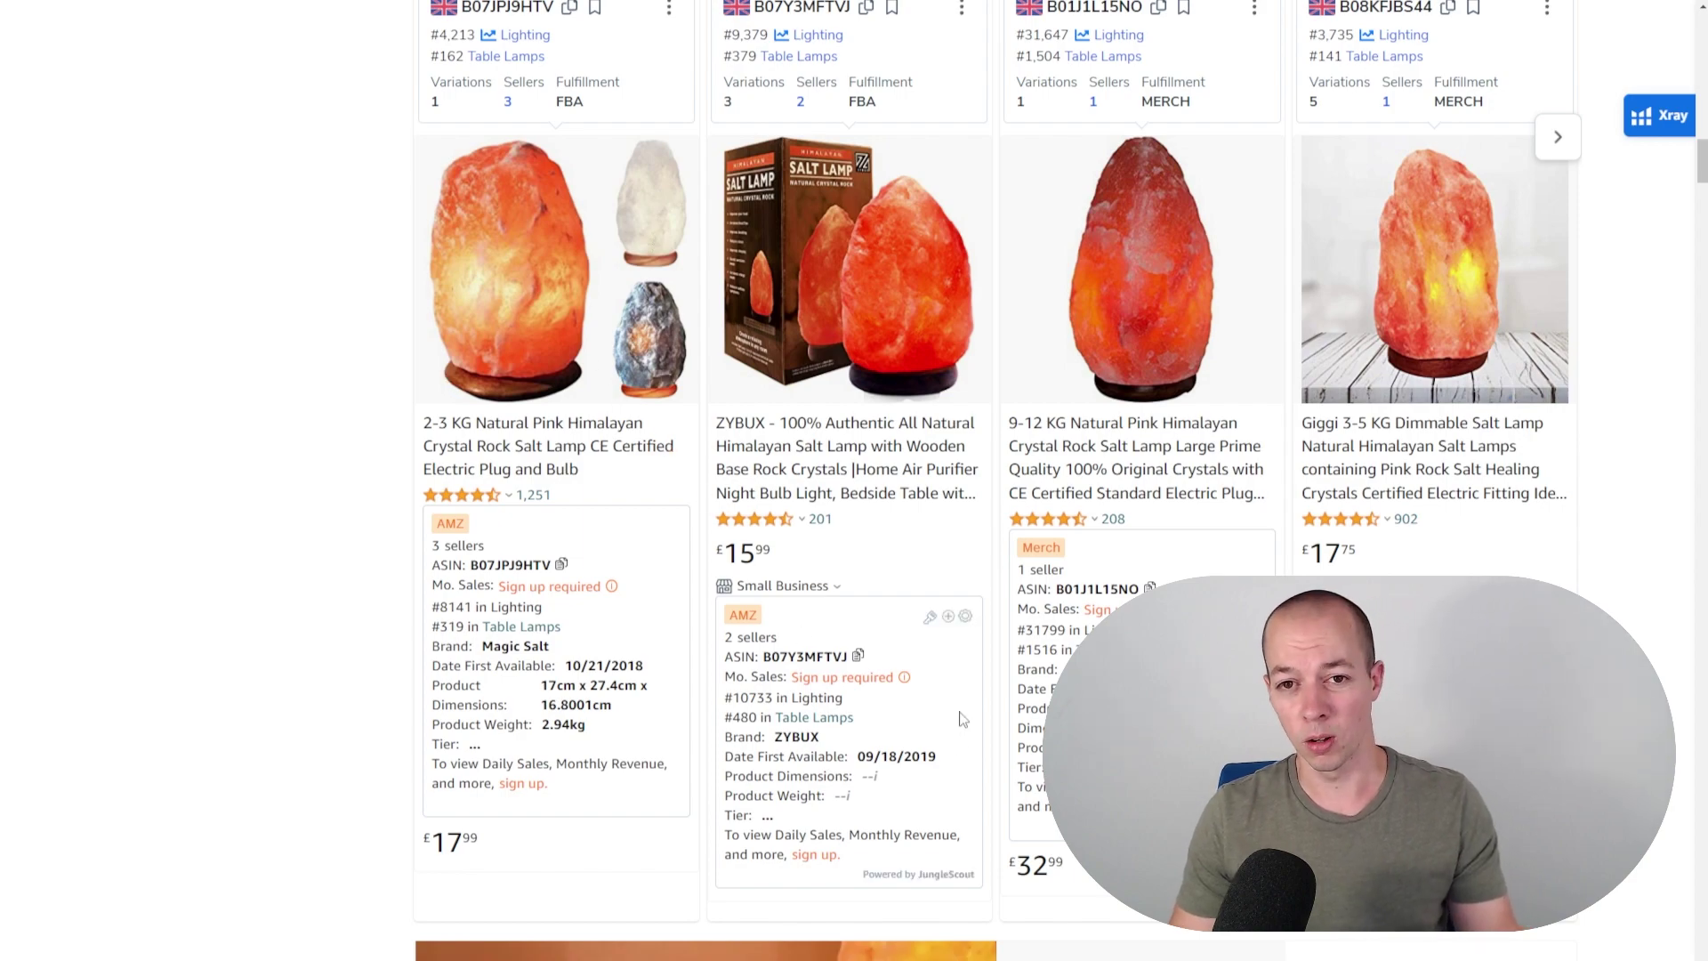
{"action": "scroll", "coordinate": [976, 655], "scroll_direction": "up", "scroll_amount": 15}
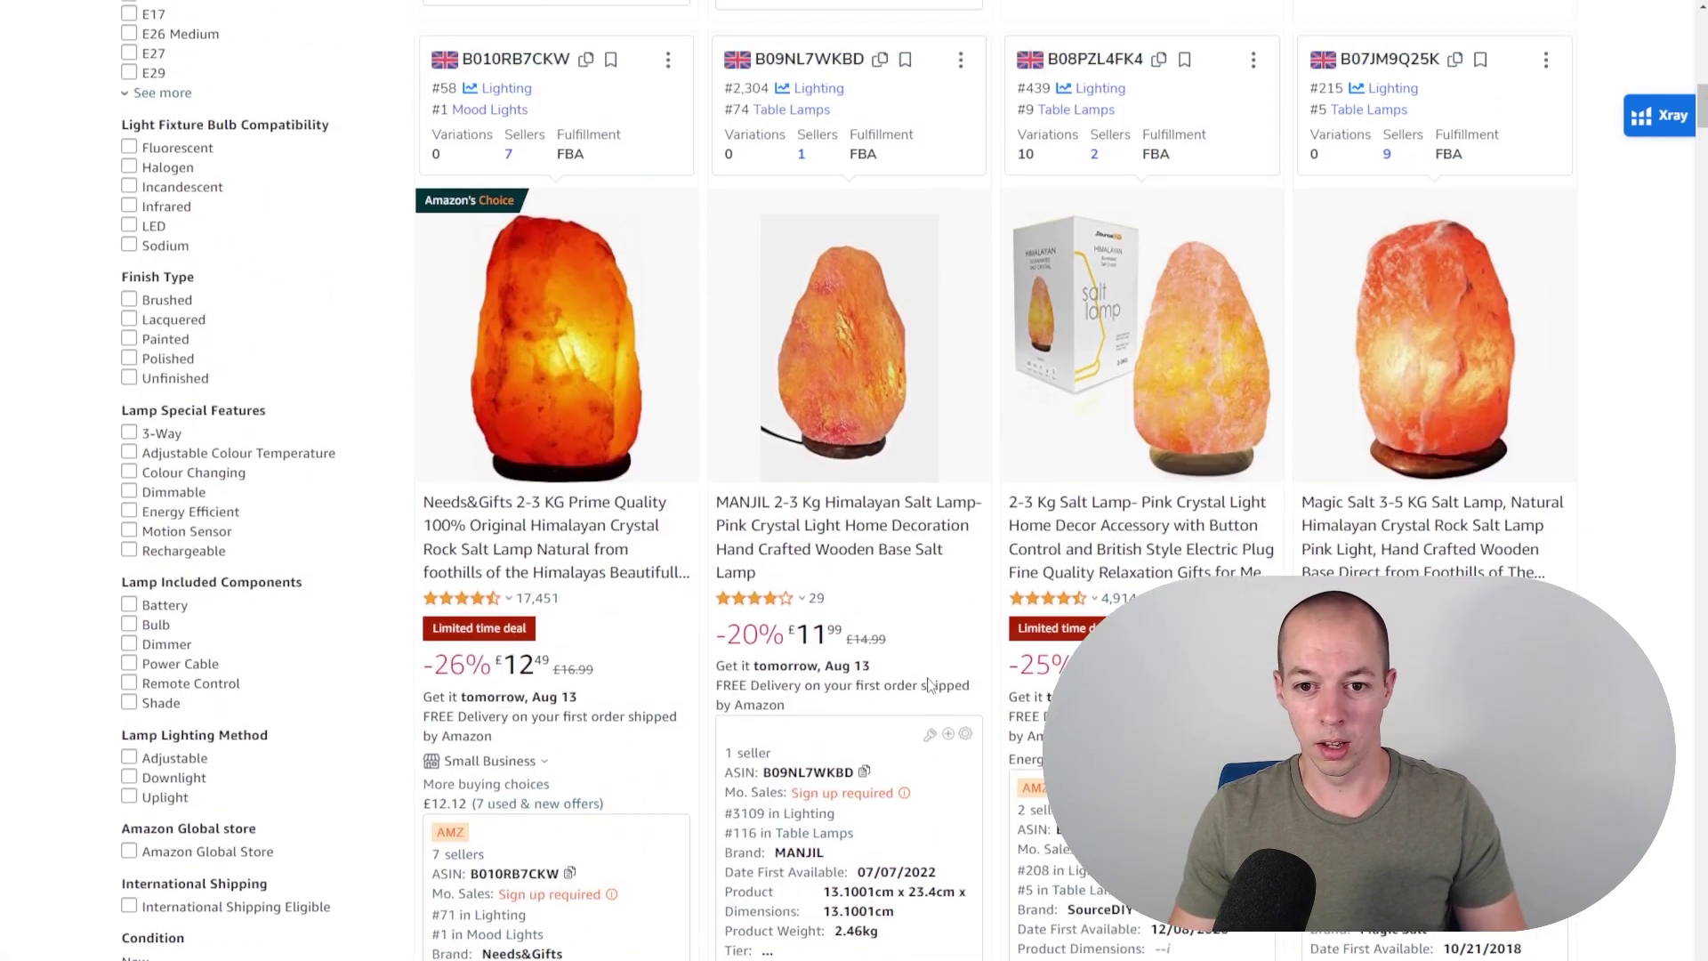
{"action": "scroll", "coordinate": [581, 523], "scroll_direction": "up", "scroll_amount": 12}
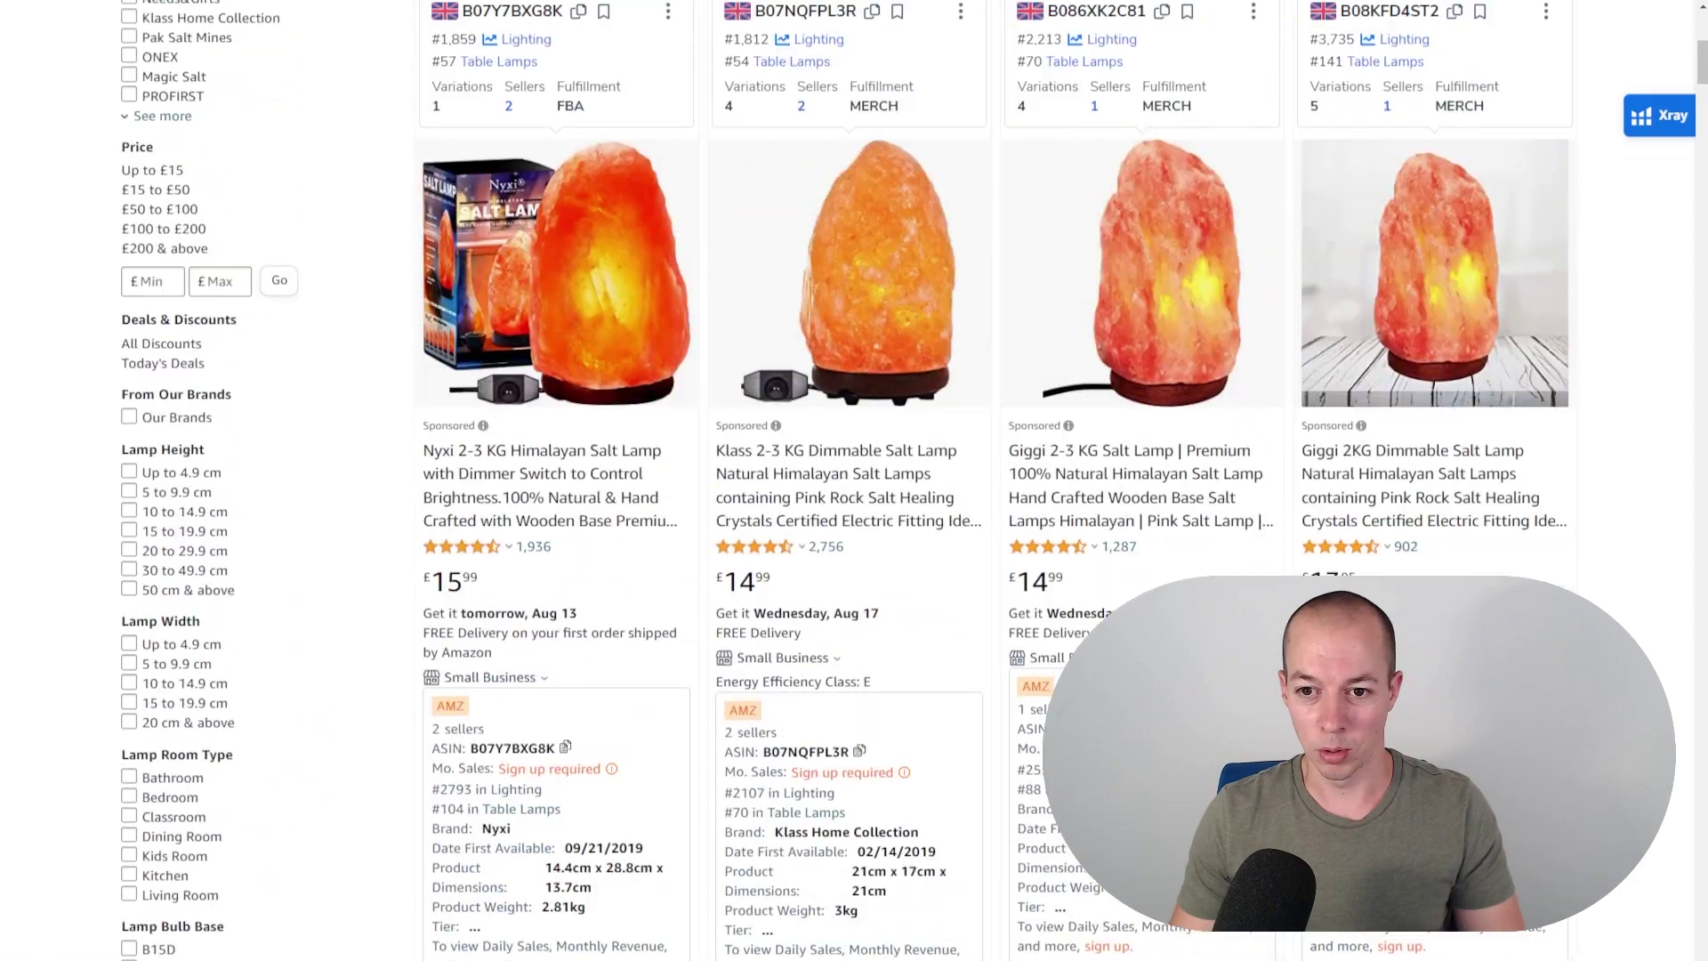
{"action": "scroll", "coordinate": [854, 480], "scroll_direction": "up", "scroll_amount": 4}
{"action": "scroll", "coordinate": [854, 480], "scroll_direction": "down", "scroll_amount": 15}
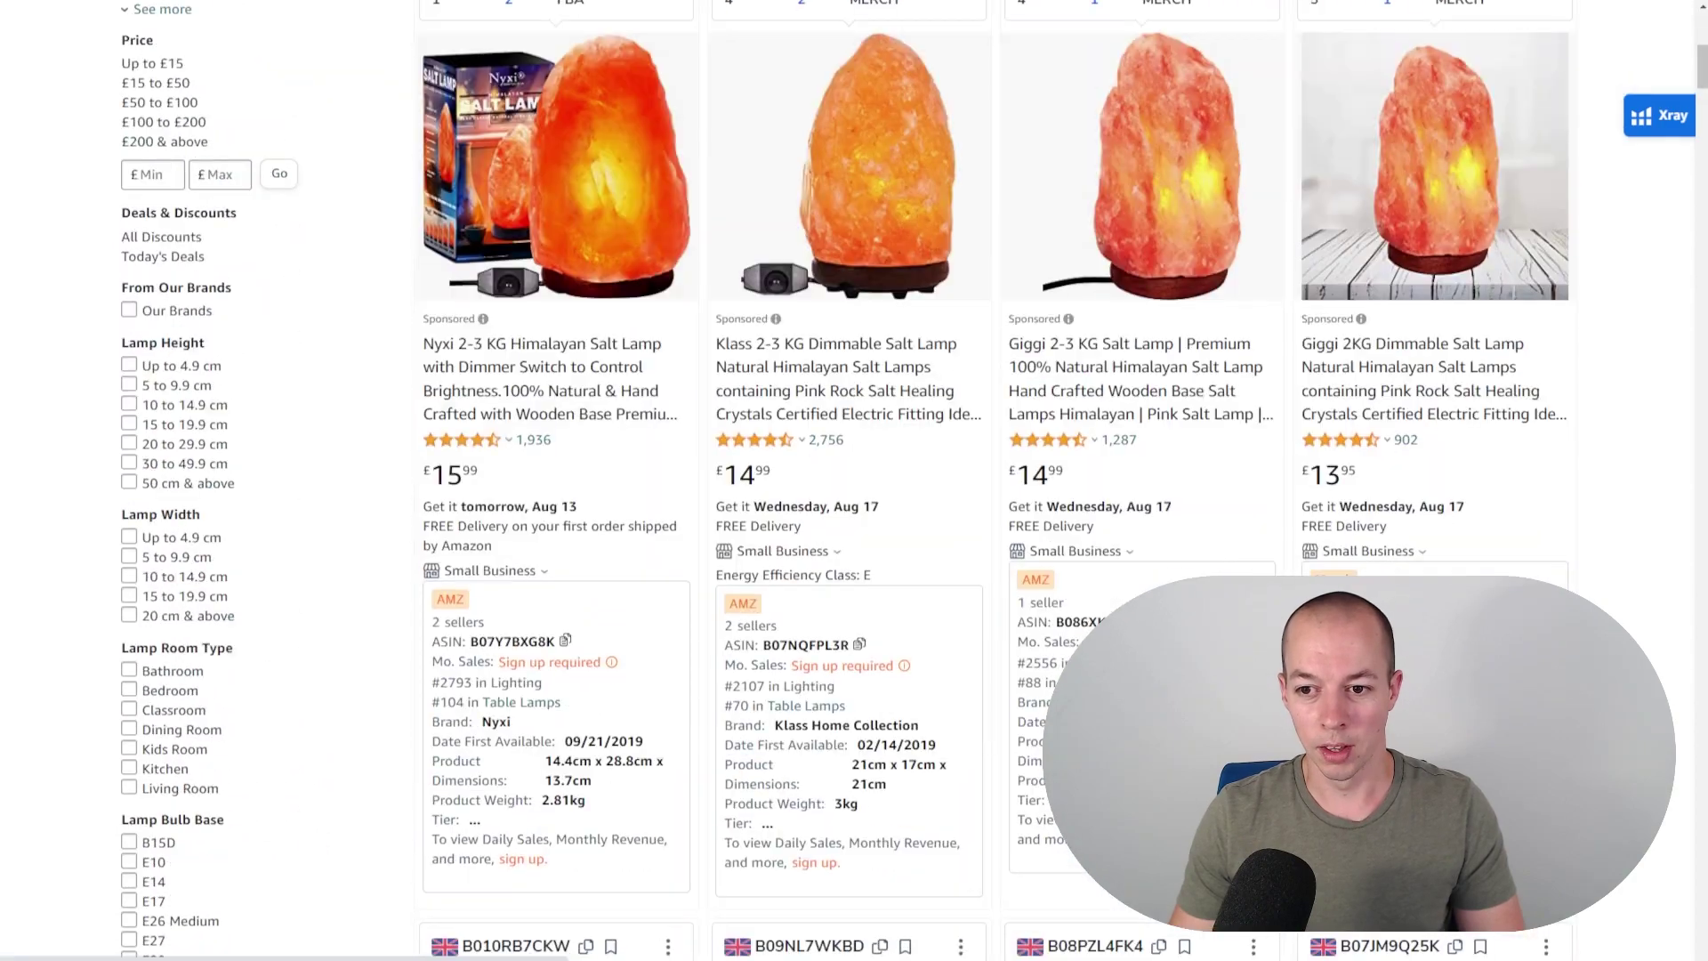
{"action": "scroll", "coordinate": [1672, 793], "scroll_direction": "down", "scroll_amount": 9}
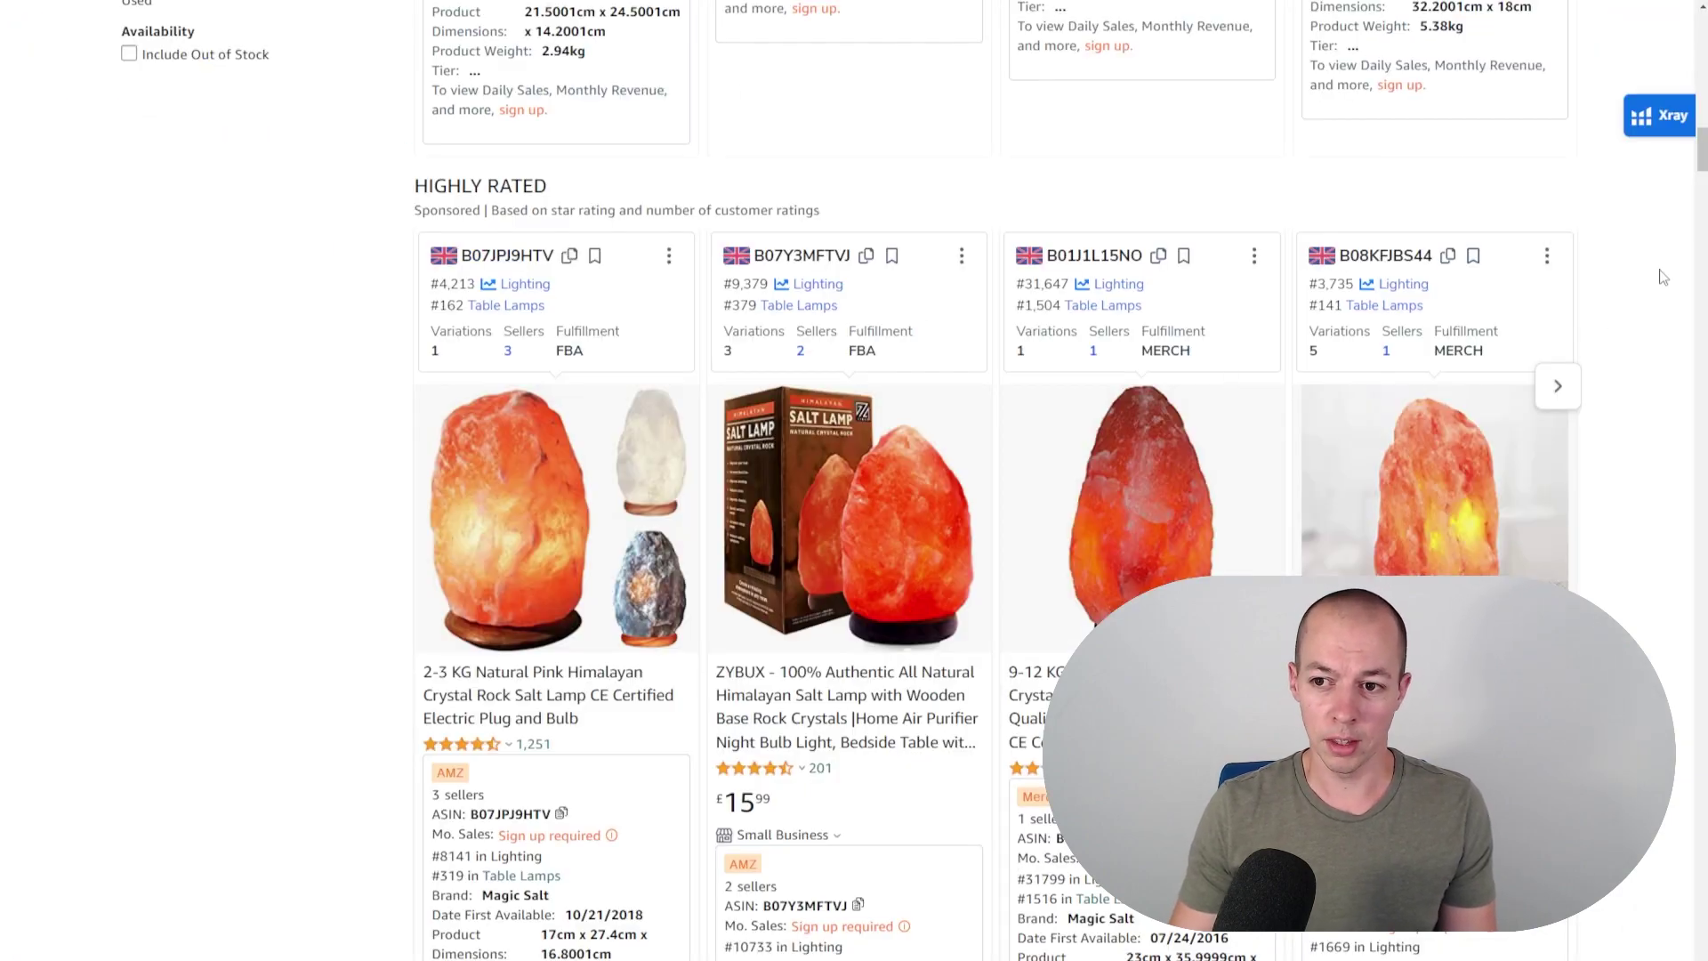
{"action": "scroll", "coordinate": [1672, 320], "scroll_direction": "up", "scroll_amount": 4}
{"action": "scroll", "coordinate": [1673, 326], "scroll_direction": "up", "scroll_amount": 4}
{"action": "left_click", "coordinate": [1644, 117]}
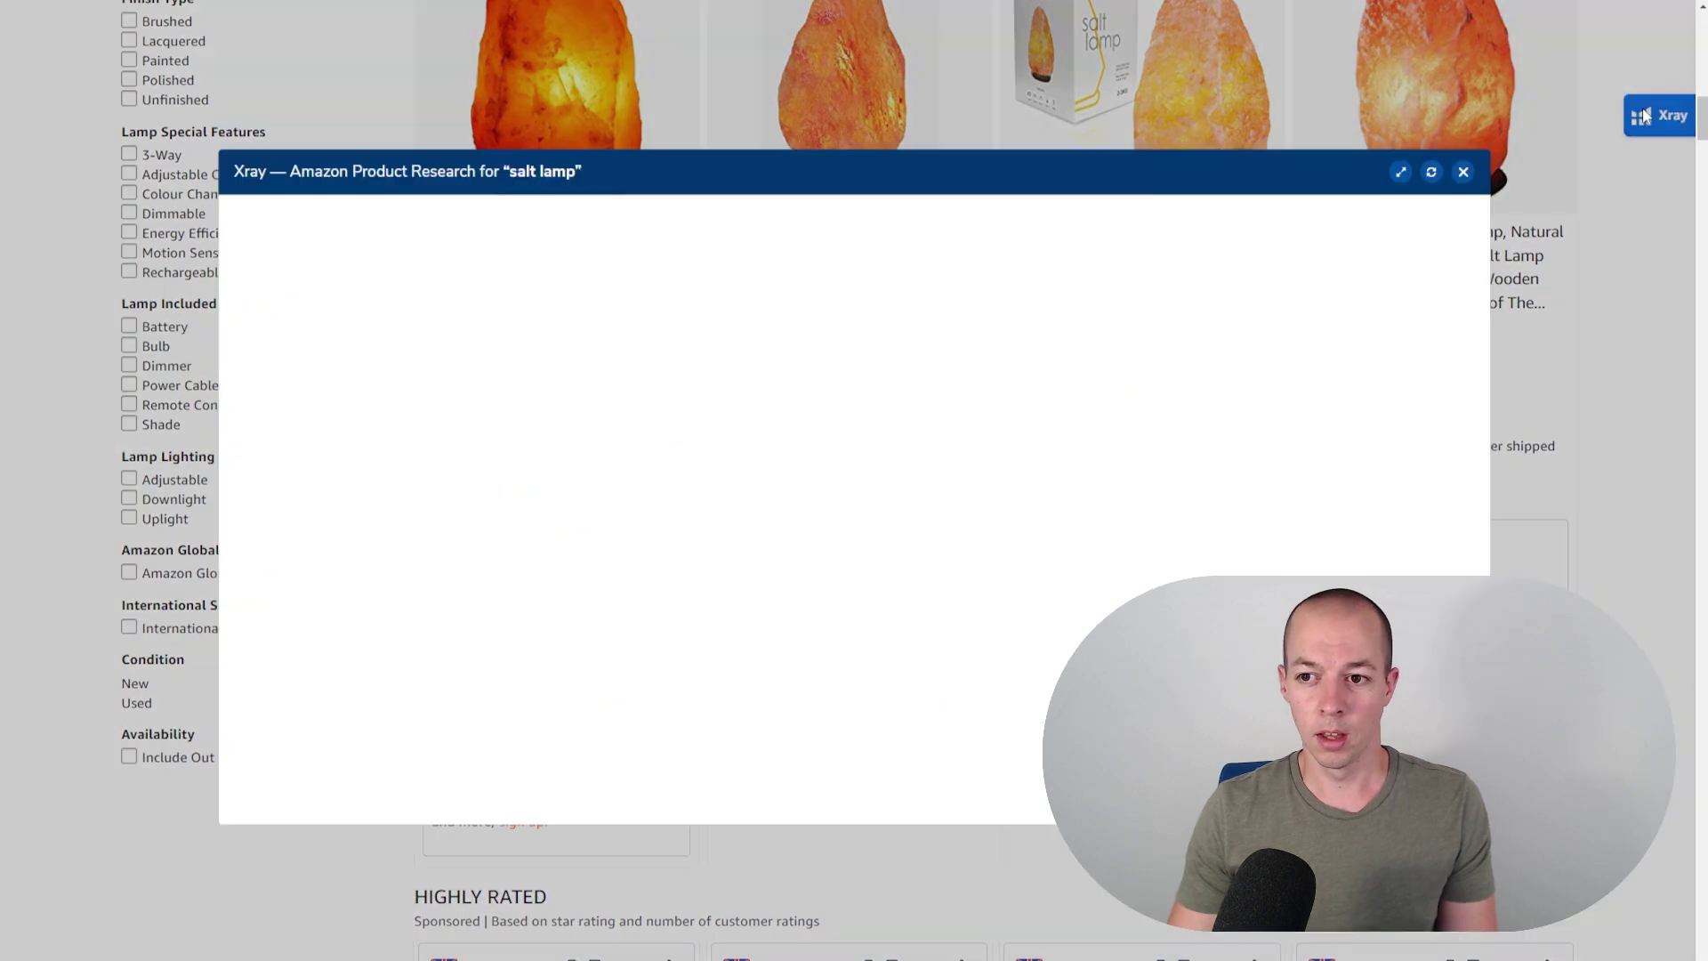
Expand the salt lamp Xray table and hide sponsored products, leaving 48 of 60 listings.
{"action": "left_click", "coordinate": [1400, 172]}
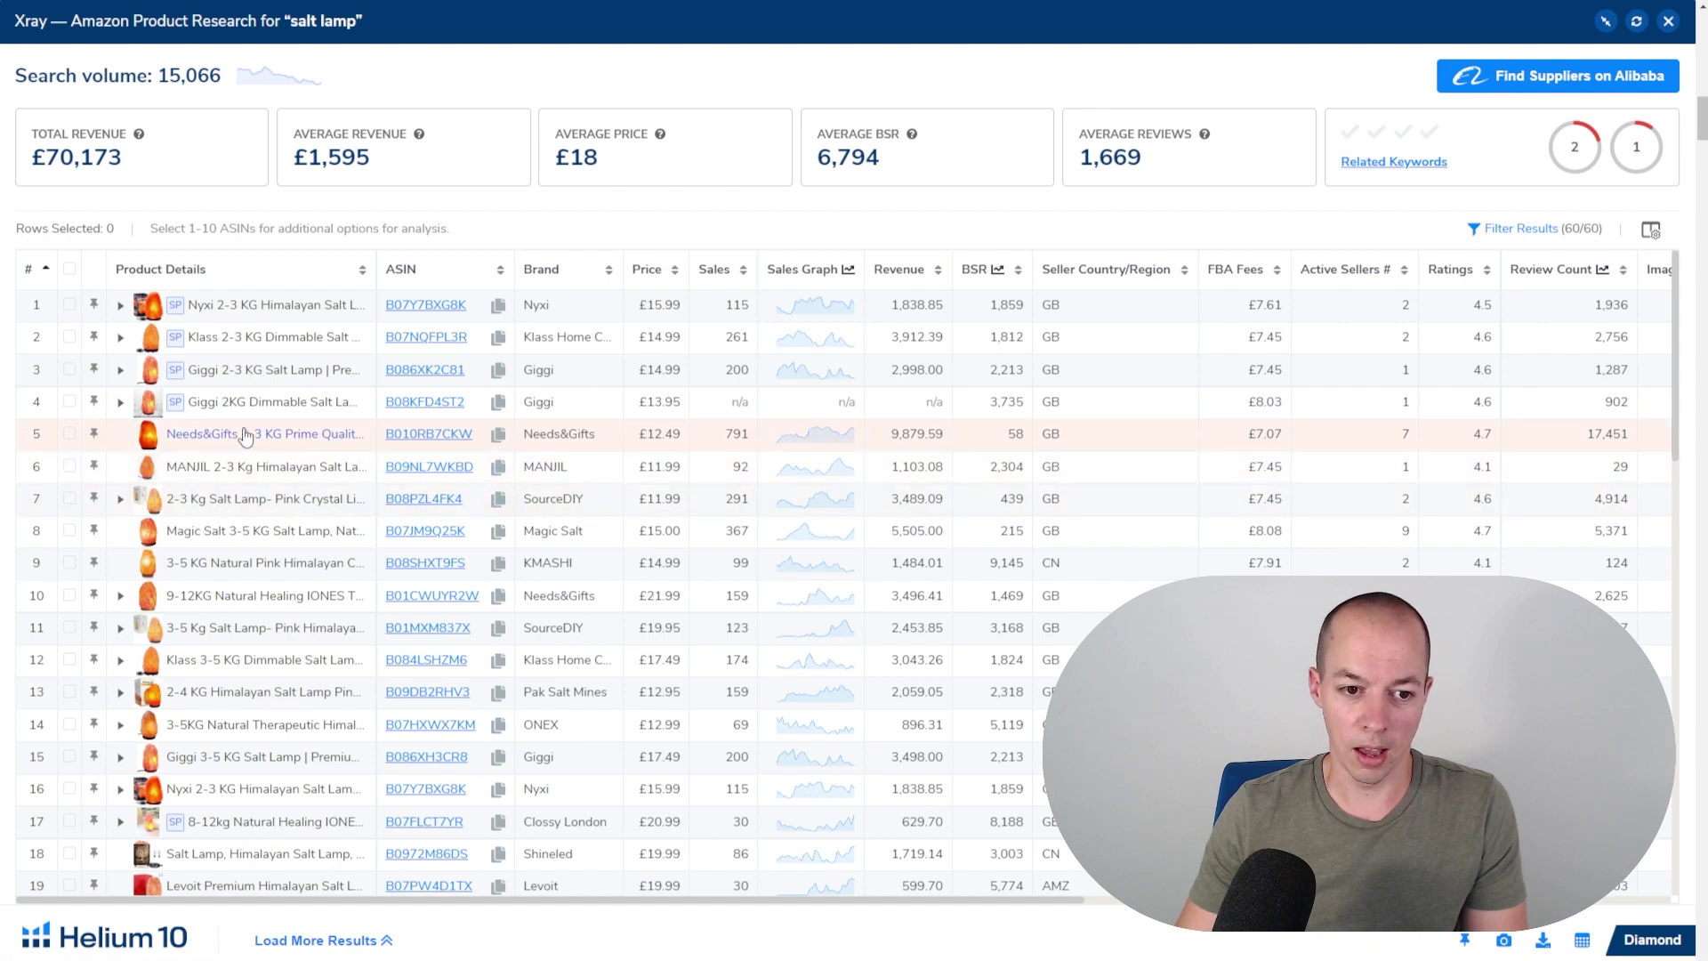
{"action": "left_click", "coordinate": [1526, 232]}
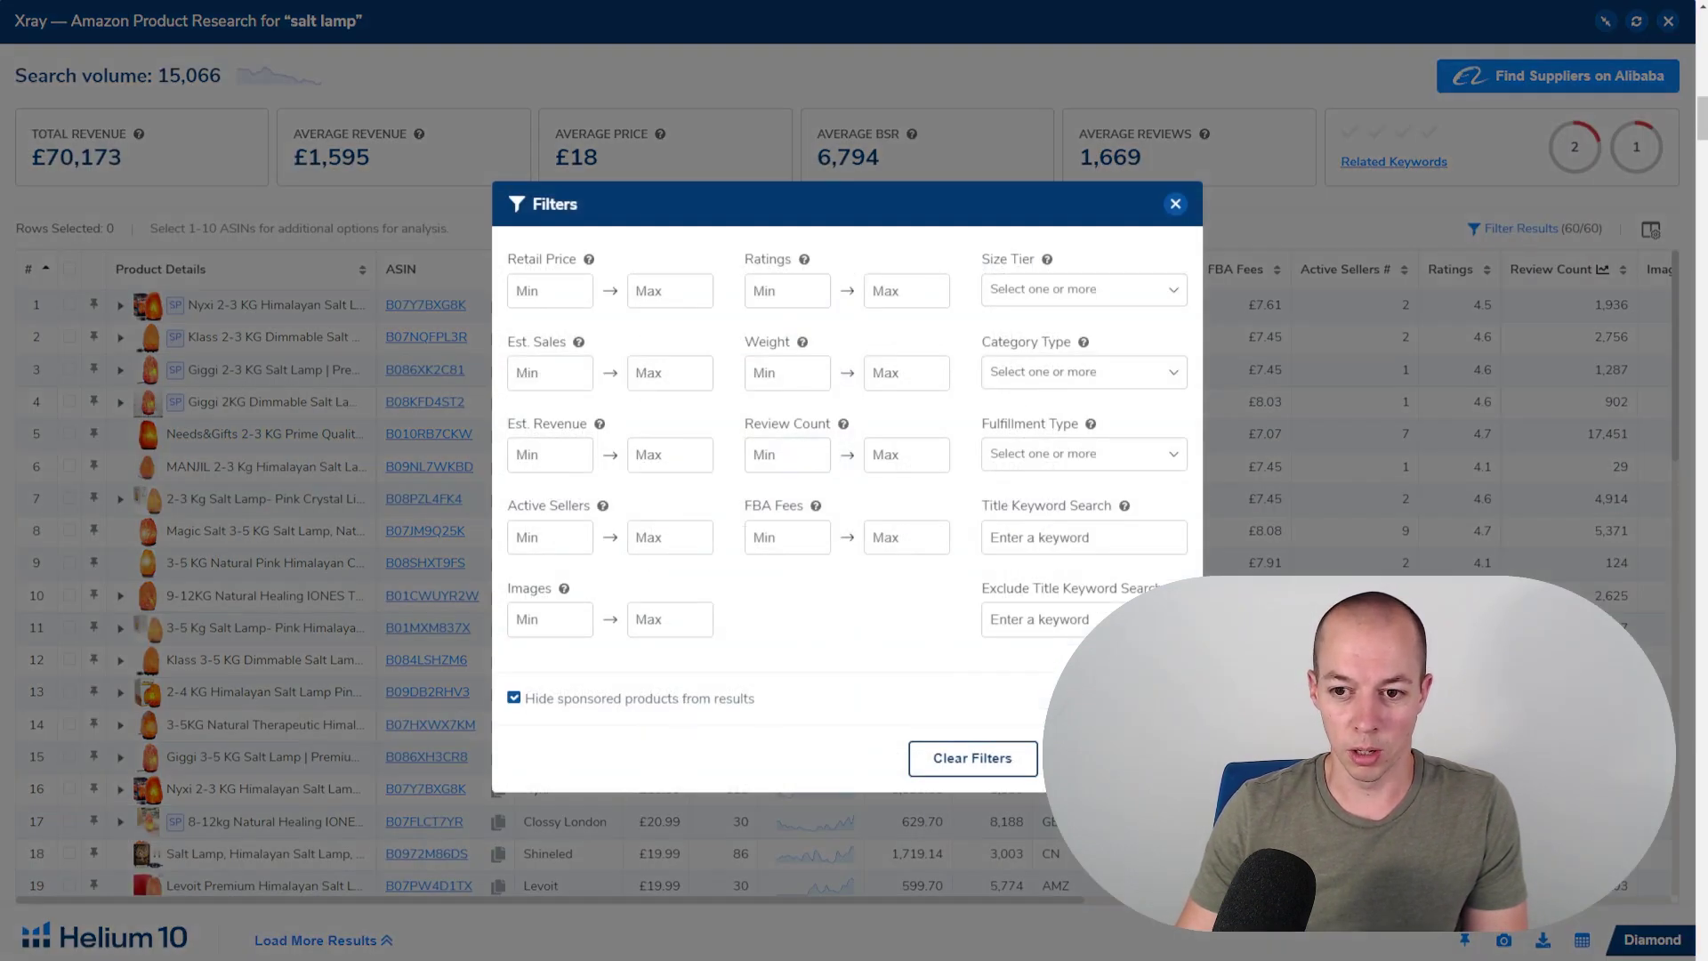
{"action": "left_click", "coordinate": [973, 758]}
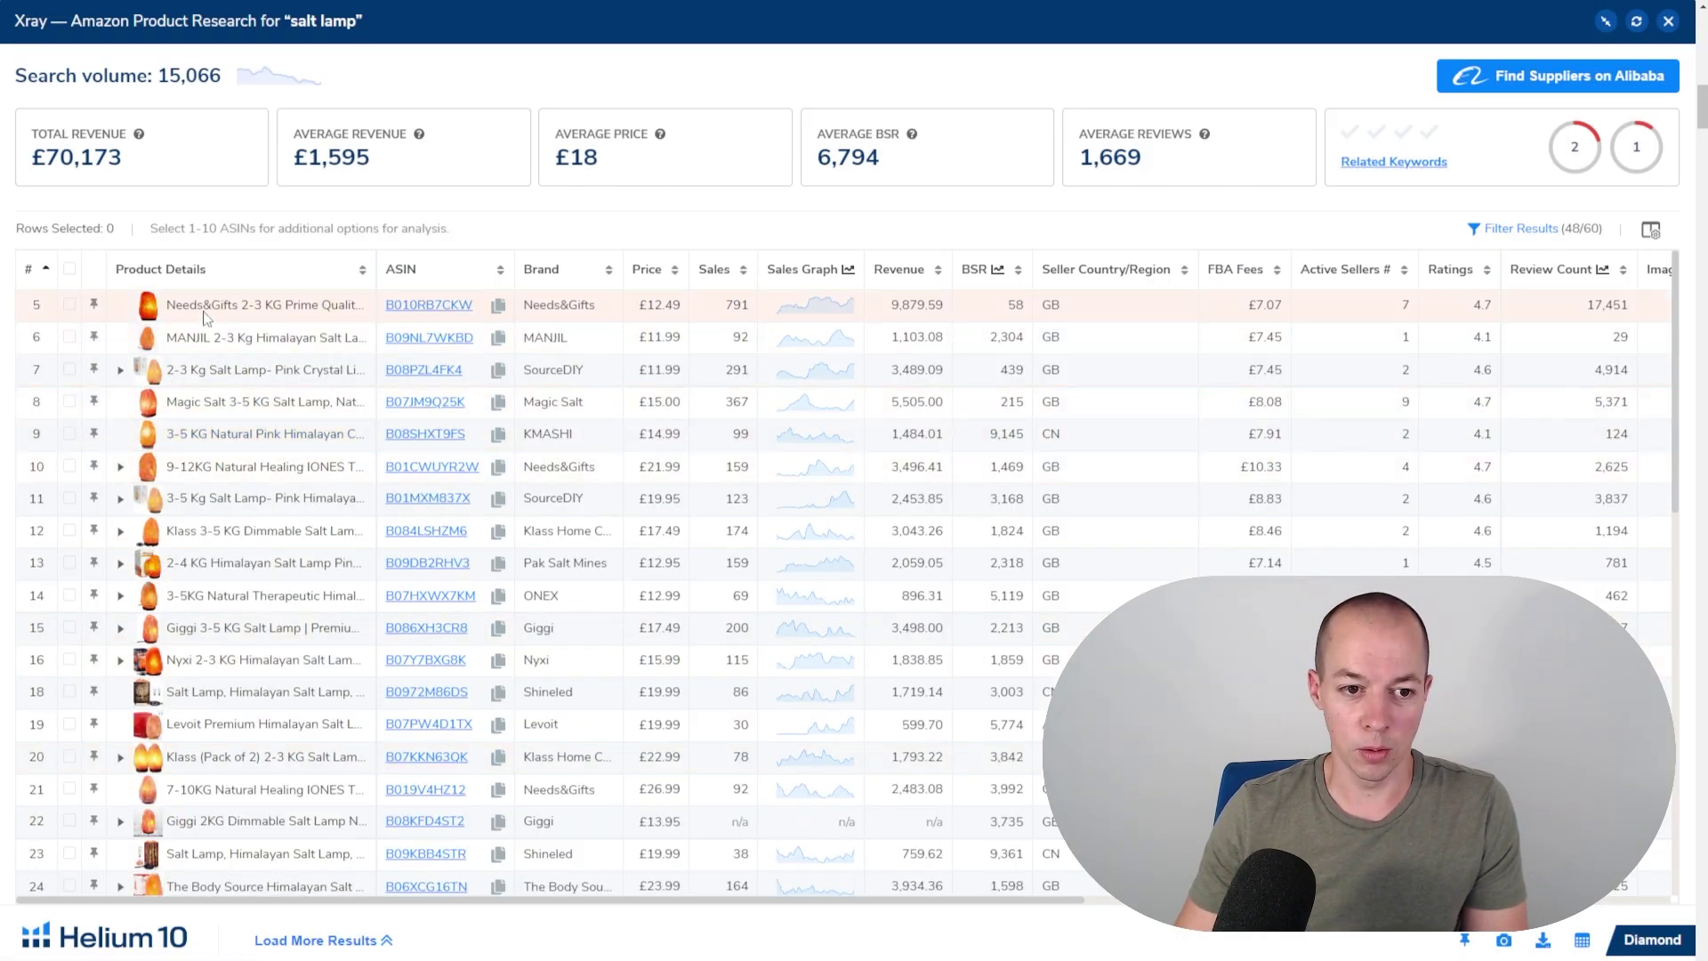
Select salt lamp rows 5, 7, 8, 10, 11, 12, 13, 15, 16 and 24 for keyword research.
{"action": "left_click", "coordinate": [69, 304]}
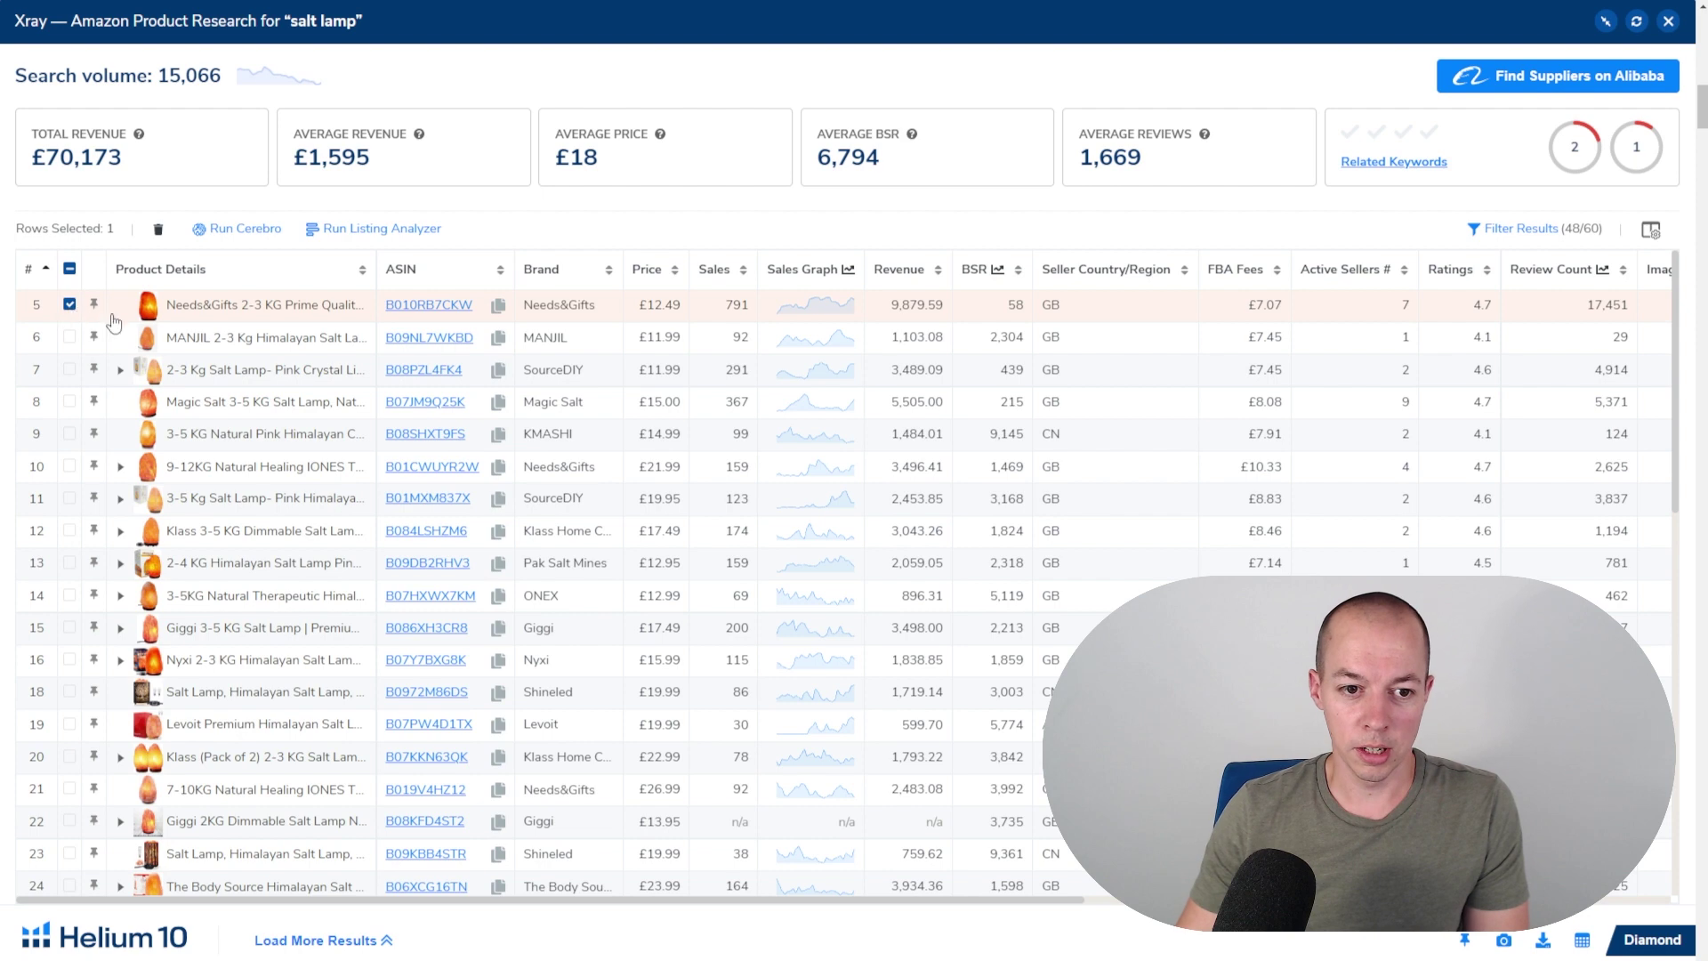
{"action": "left_click", "coordinate": [70, 369]}
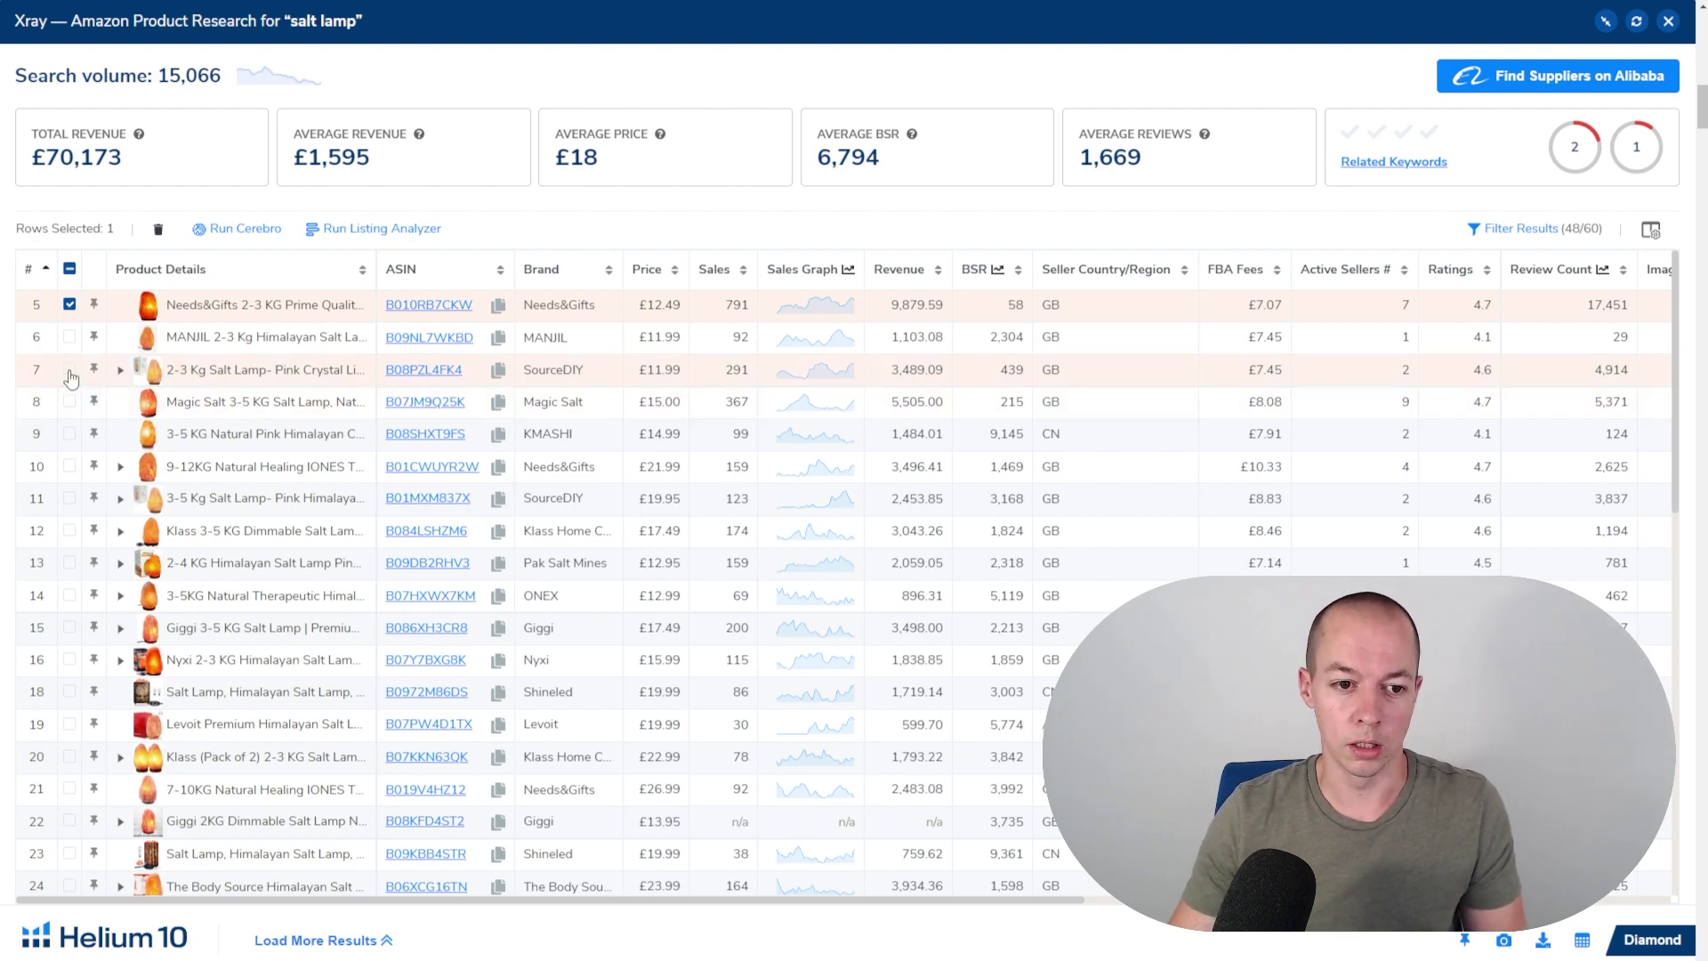
{"action": "left_click", "coordinate": [70, 402]}
{"action": "left_click", "coordinate": [69, 466]}
{"action": "left_click", "coordinate": [69, 499]}
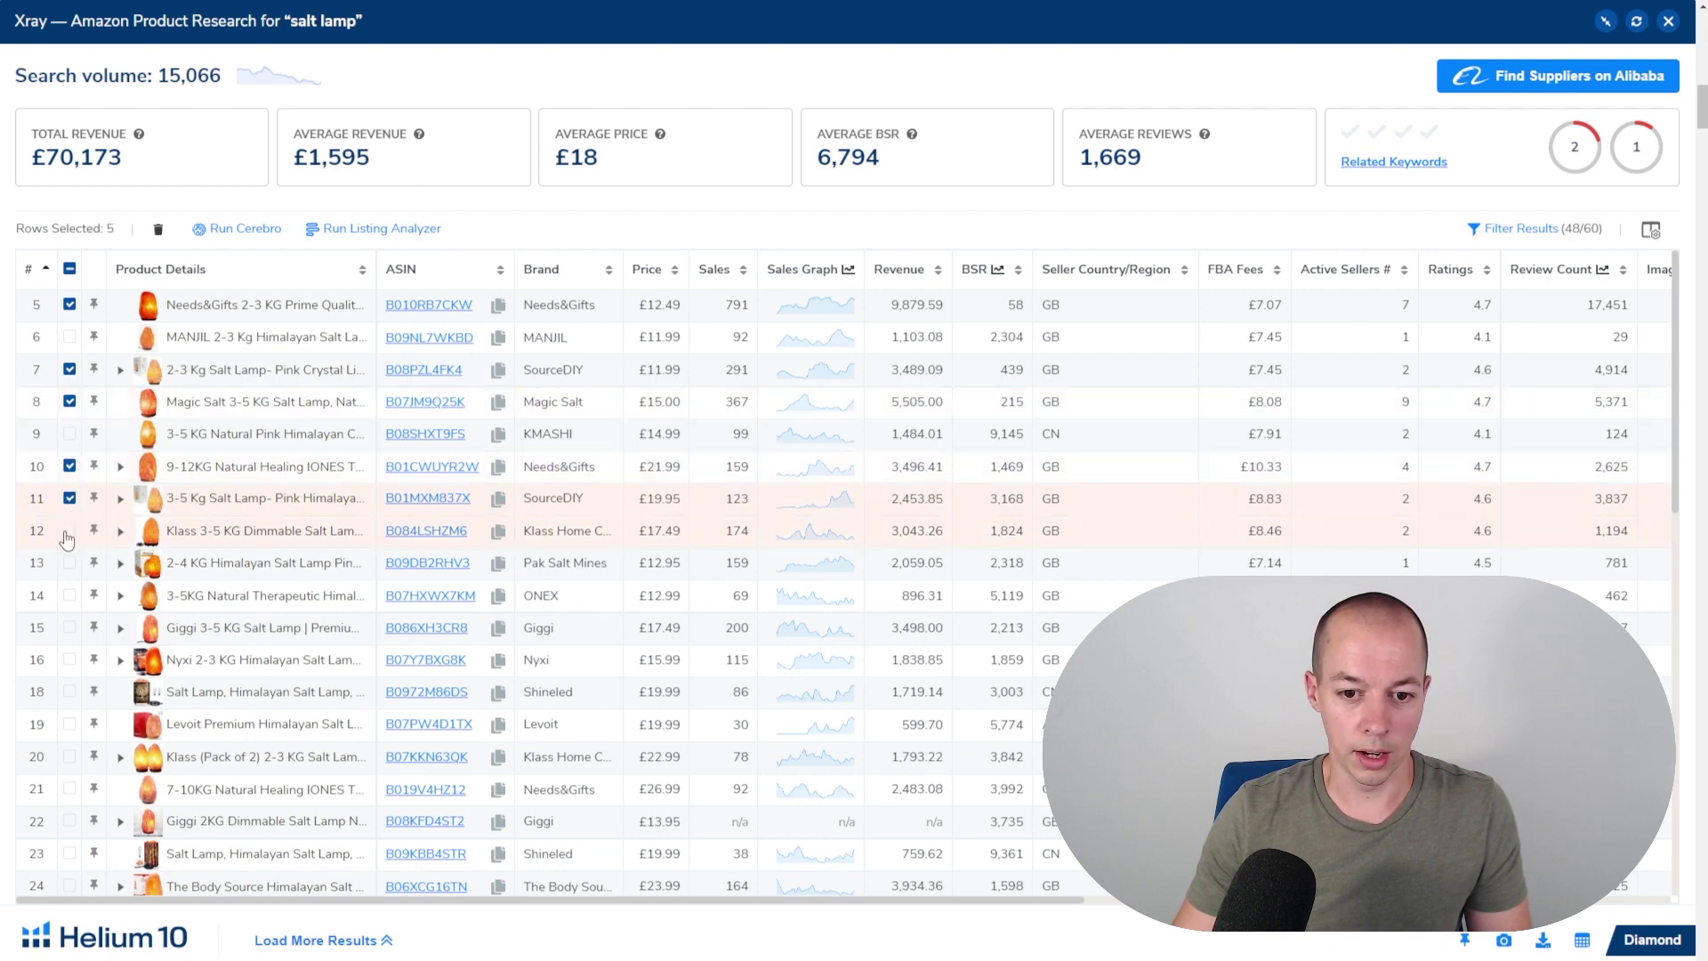
{"action": "left_click", "coordinate": [69, 531]}
{"action": "left_click", "coordinate": [70, 563]}
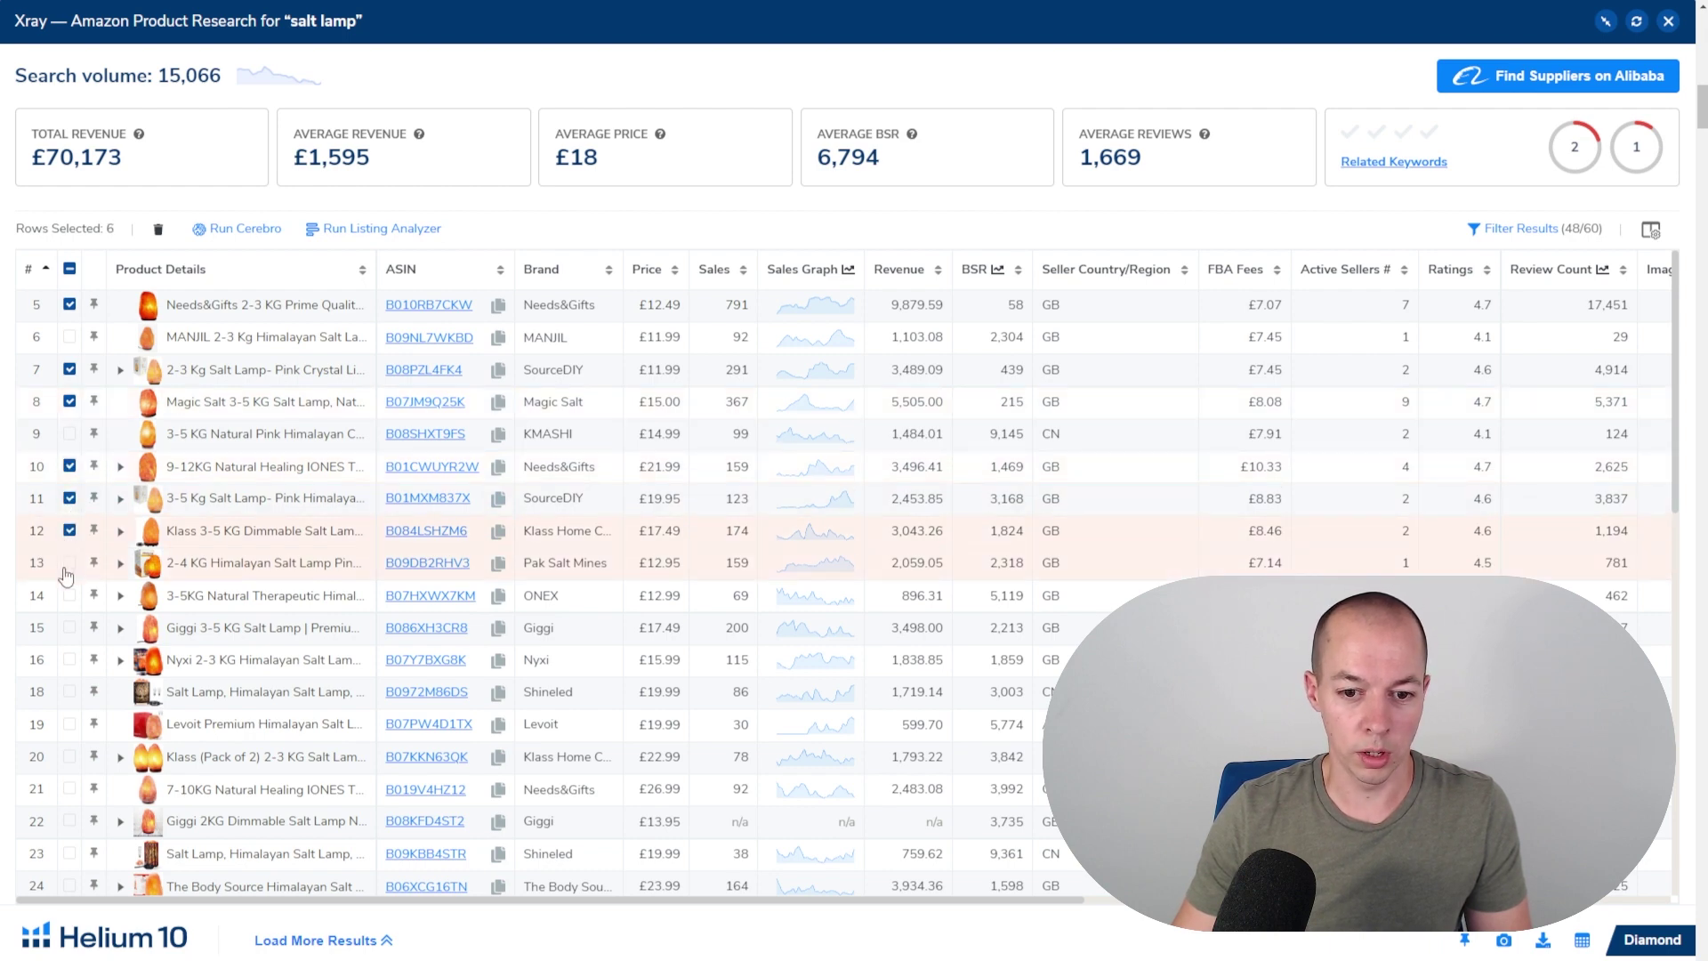
{"action": "left_click", "coordinate": [70, 629]}
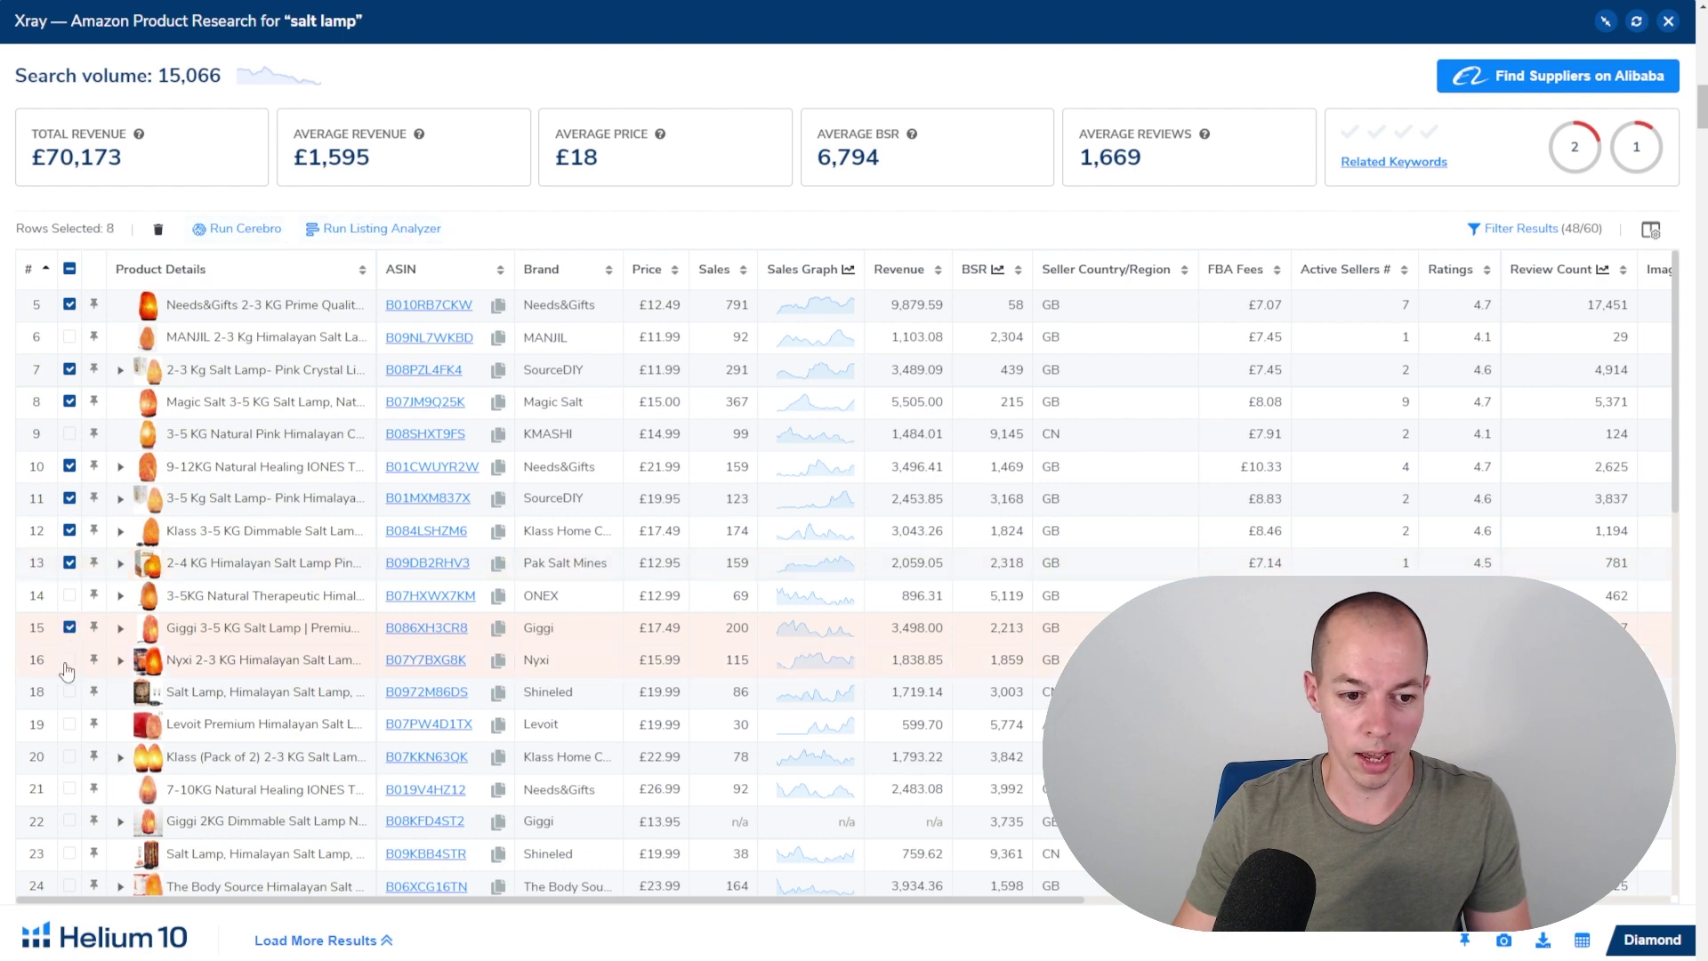
{"action": "left_click", "coordinate": [70, 660]}
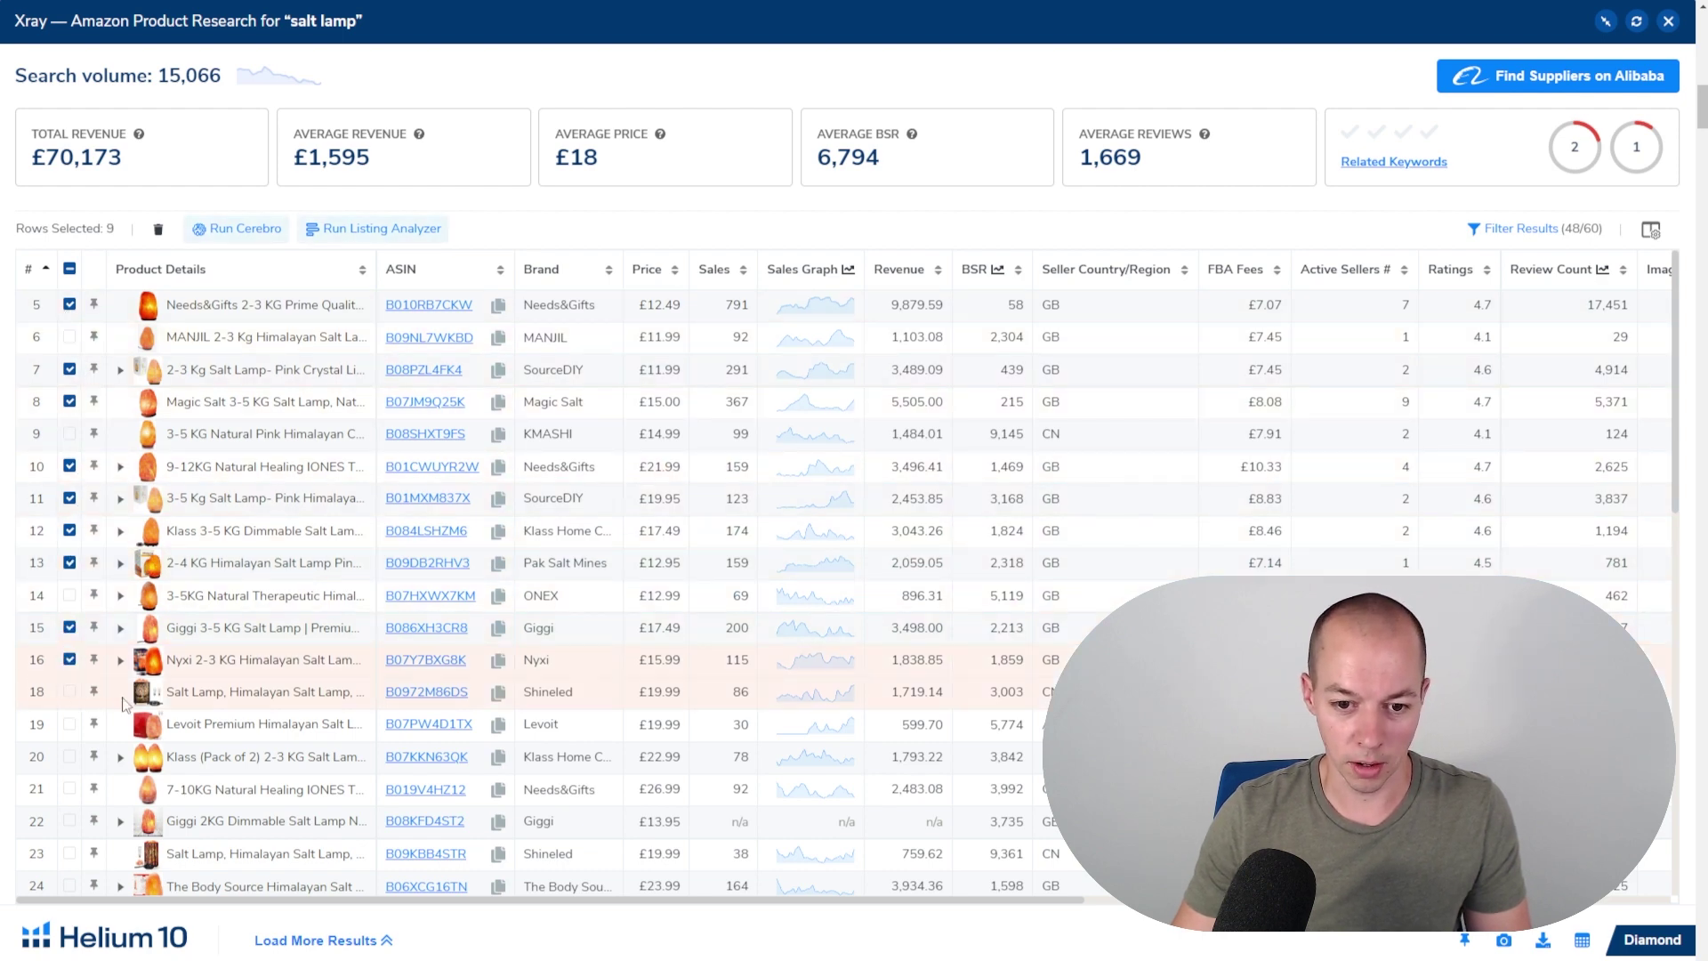
{"action": "scroll", "coordinate": [133, 707], "scroll_direction": "down", "scroll_amount": 1}
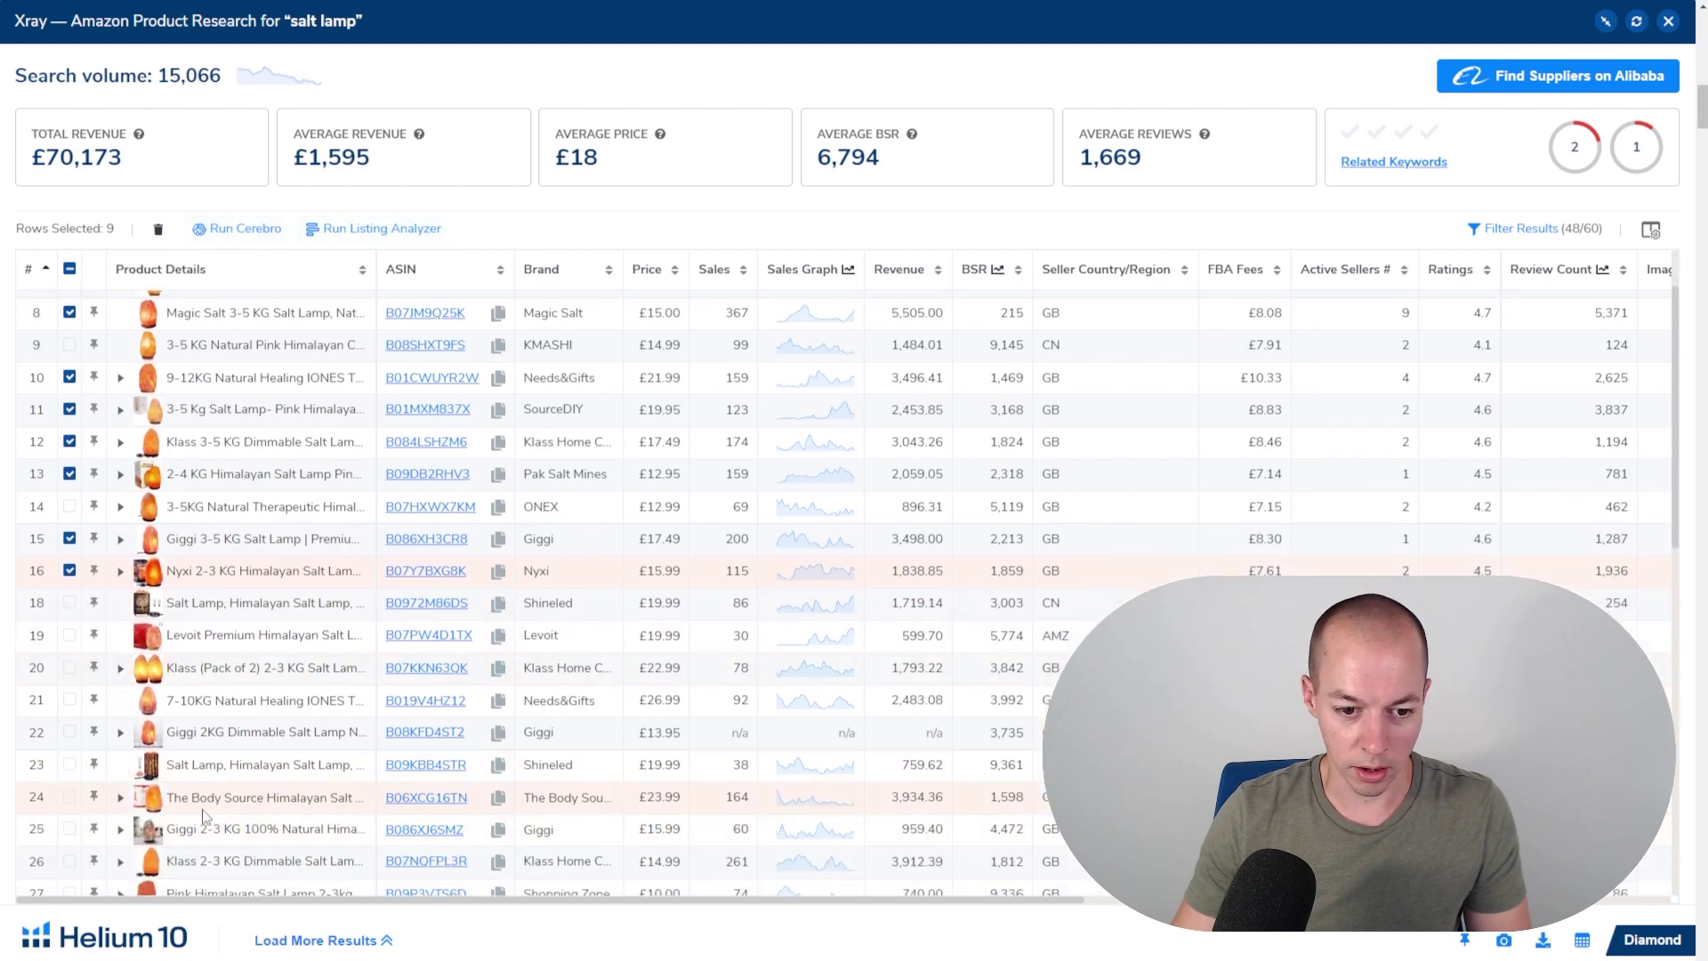
{"action": "left_click", "coordinate": [69, 796]}
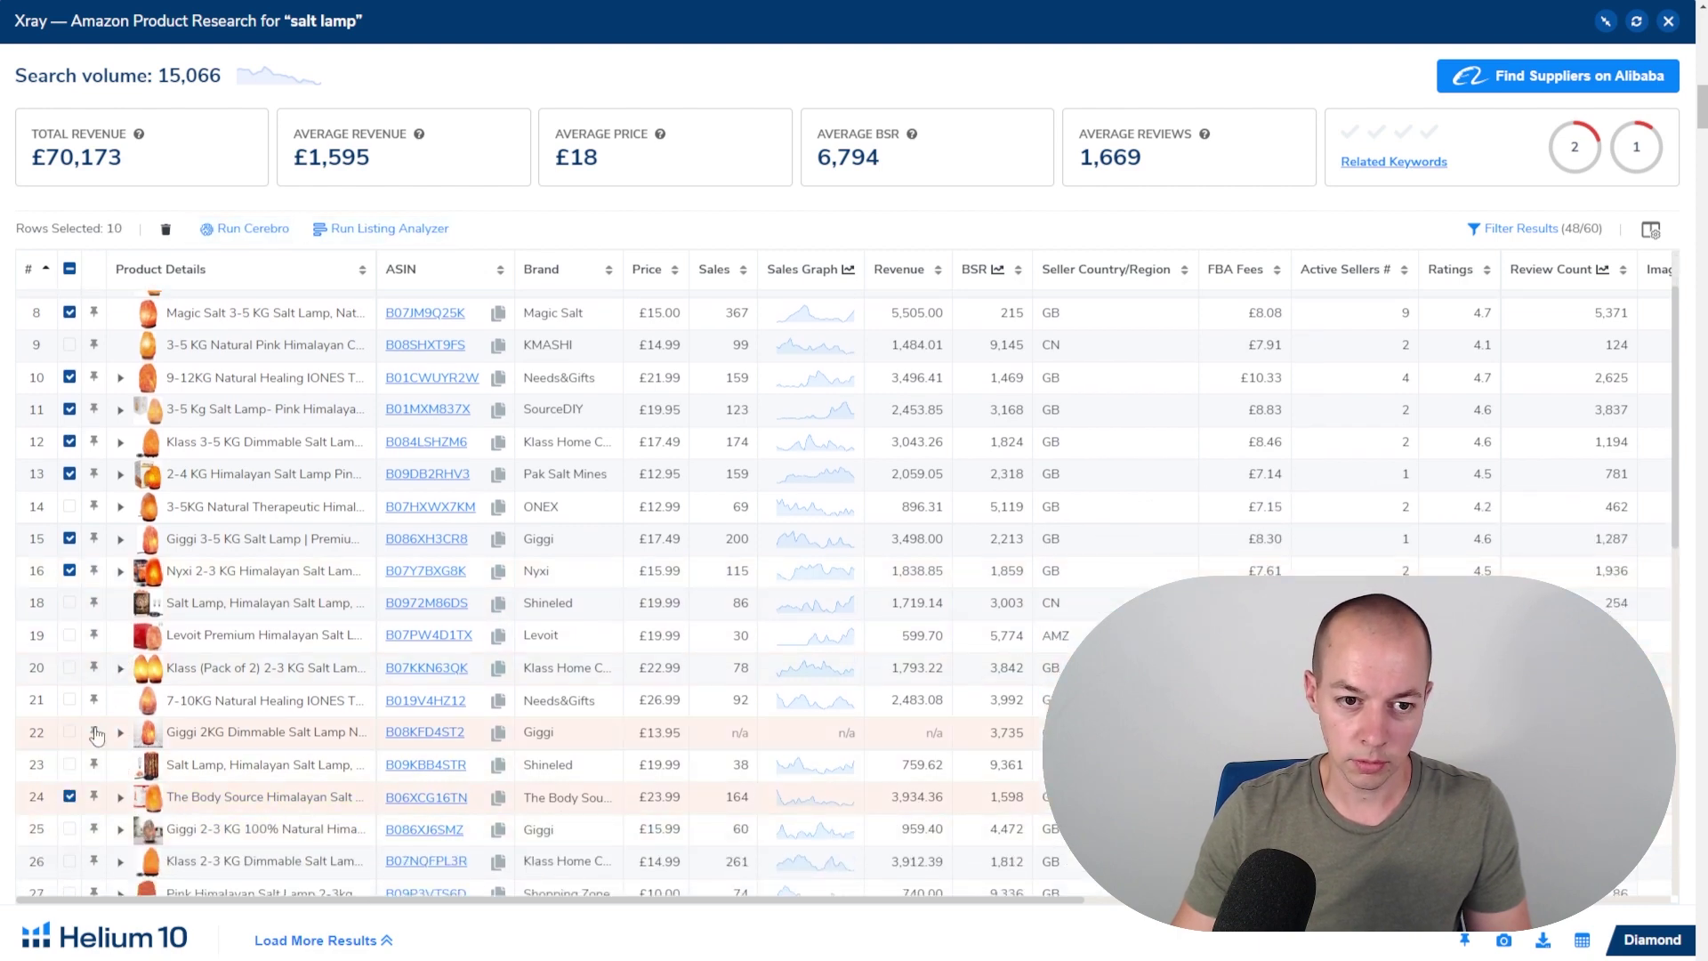
Send the ten selected salt lamp ASINs to Cerebro for reverse-ASIN keyword search.
{"action": "left_click", "coordinate": [254, 233]}
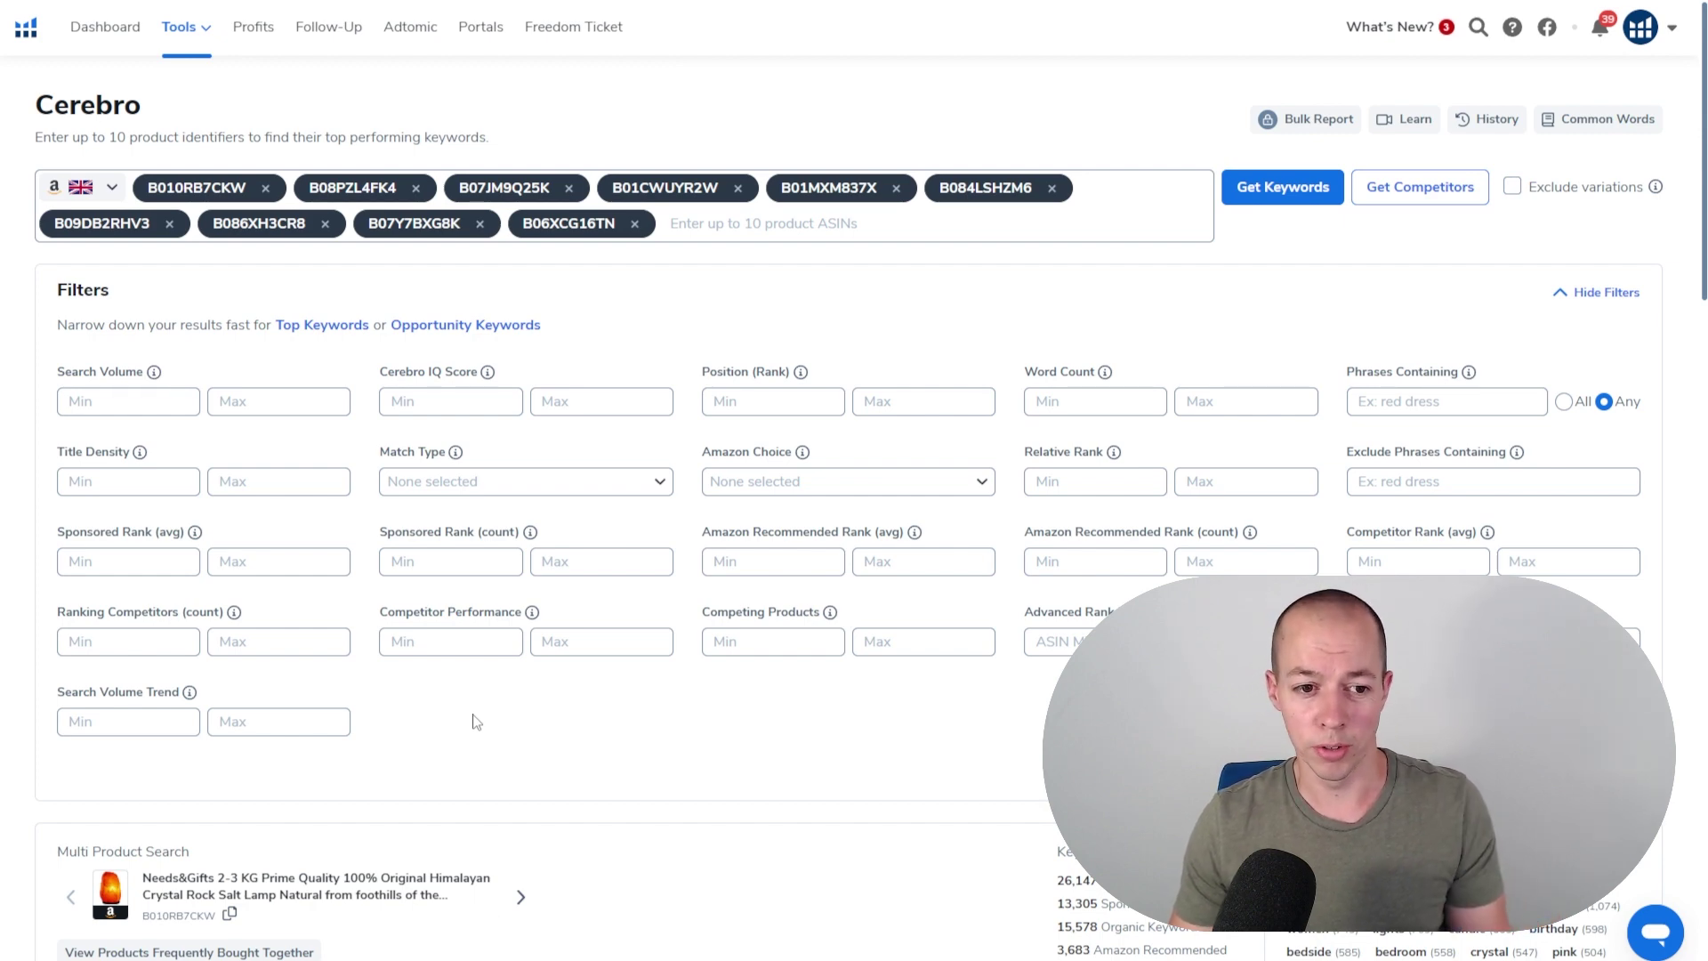
Set the Cerebro filters to search volume minimum 100, ranking competitors minimum 5, and word count minimum 2.
{"action": "left_click", "coordinate": [136, 410]}
{"action": "type", "text": "100"}
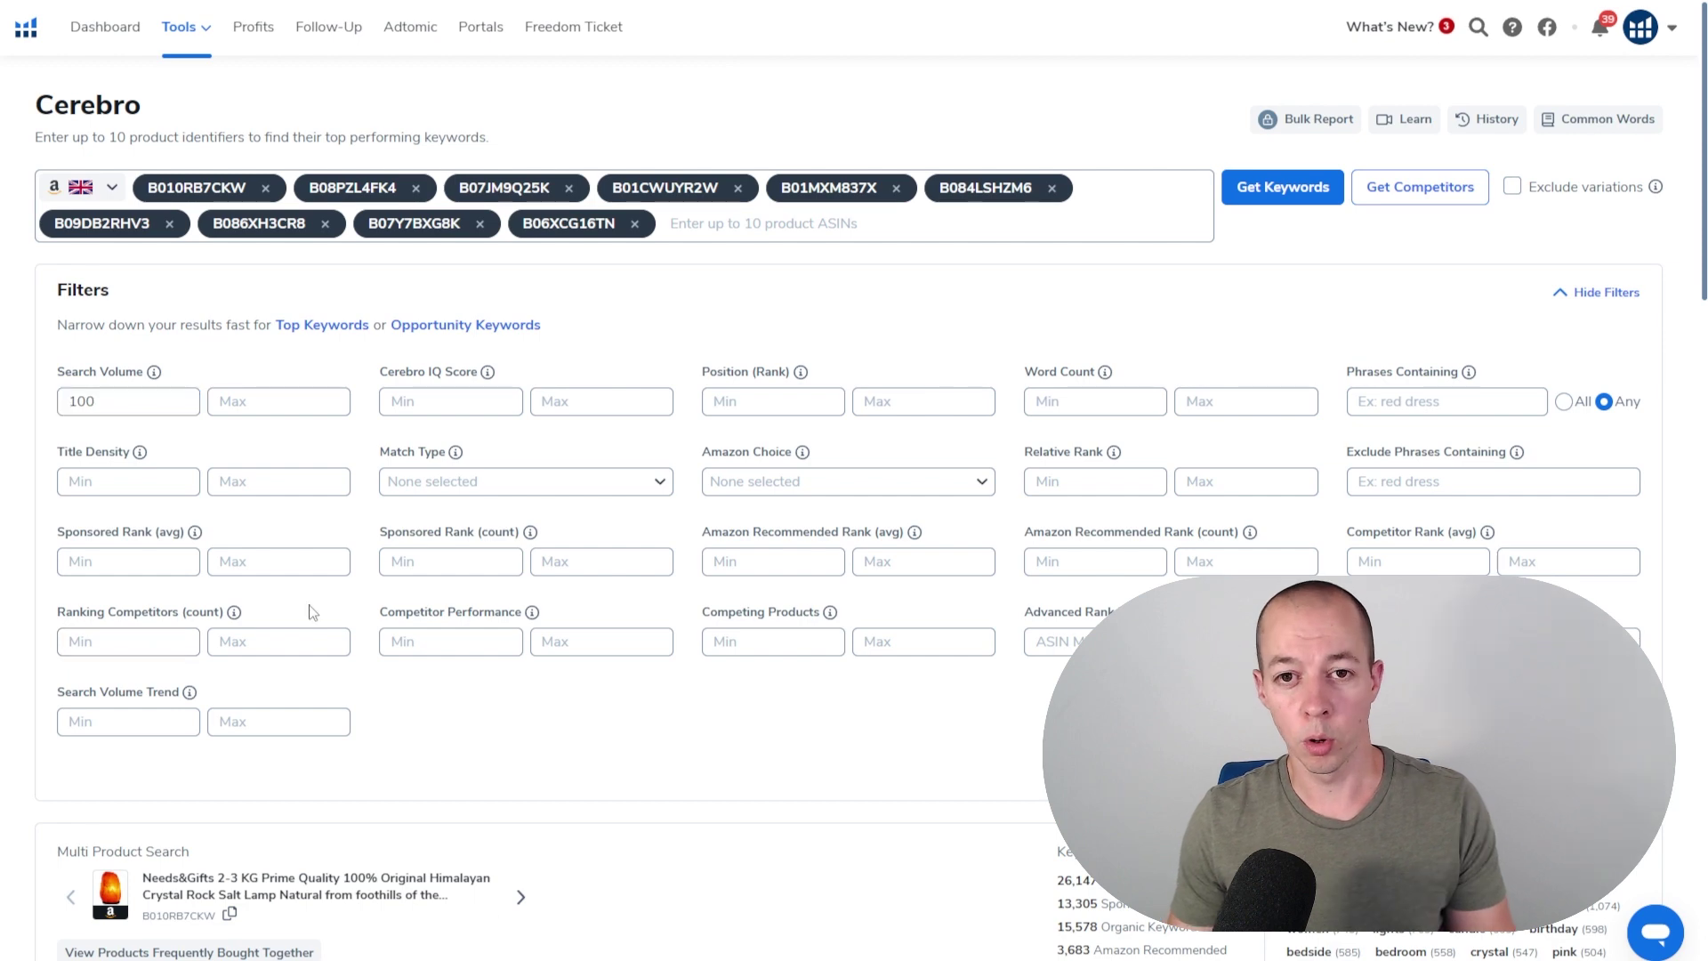
{"action": "left_click", "coordinate": [138, 644]}
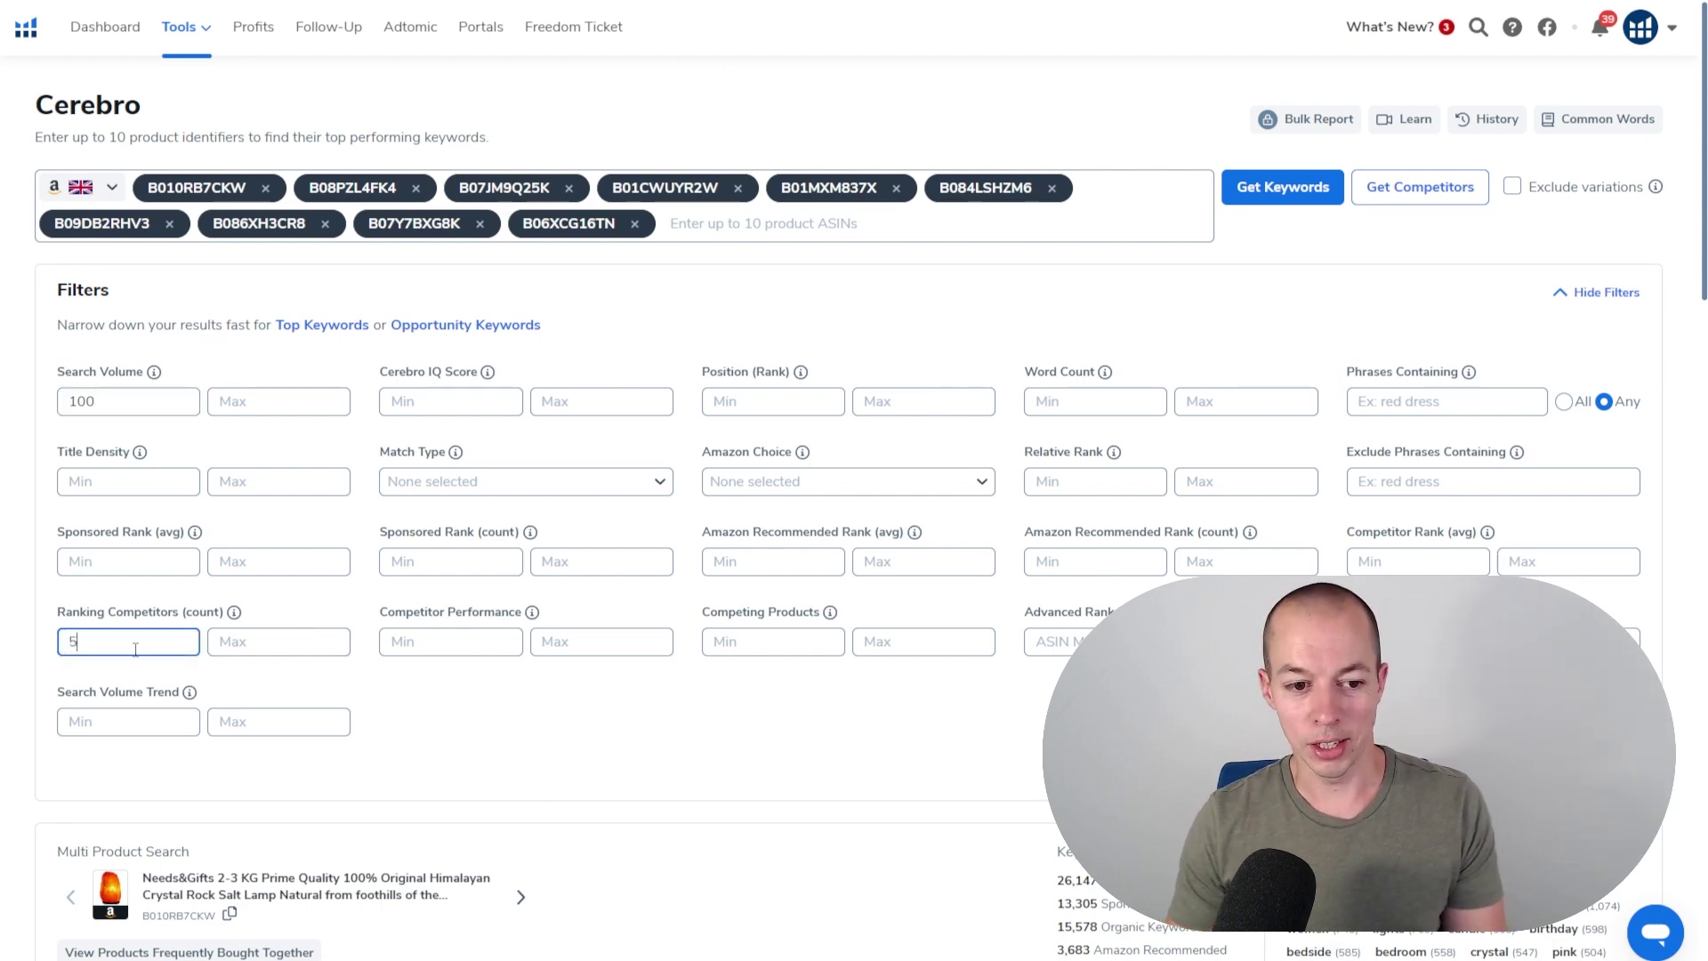
{"action": "left_click", "coordinate": [448, 703]}
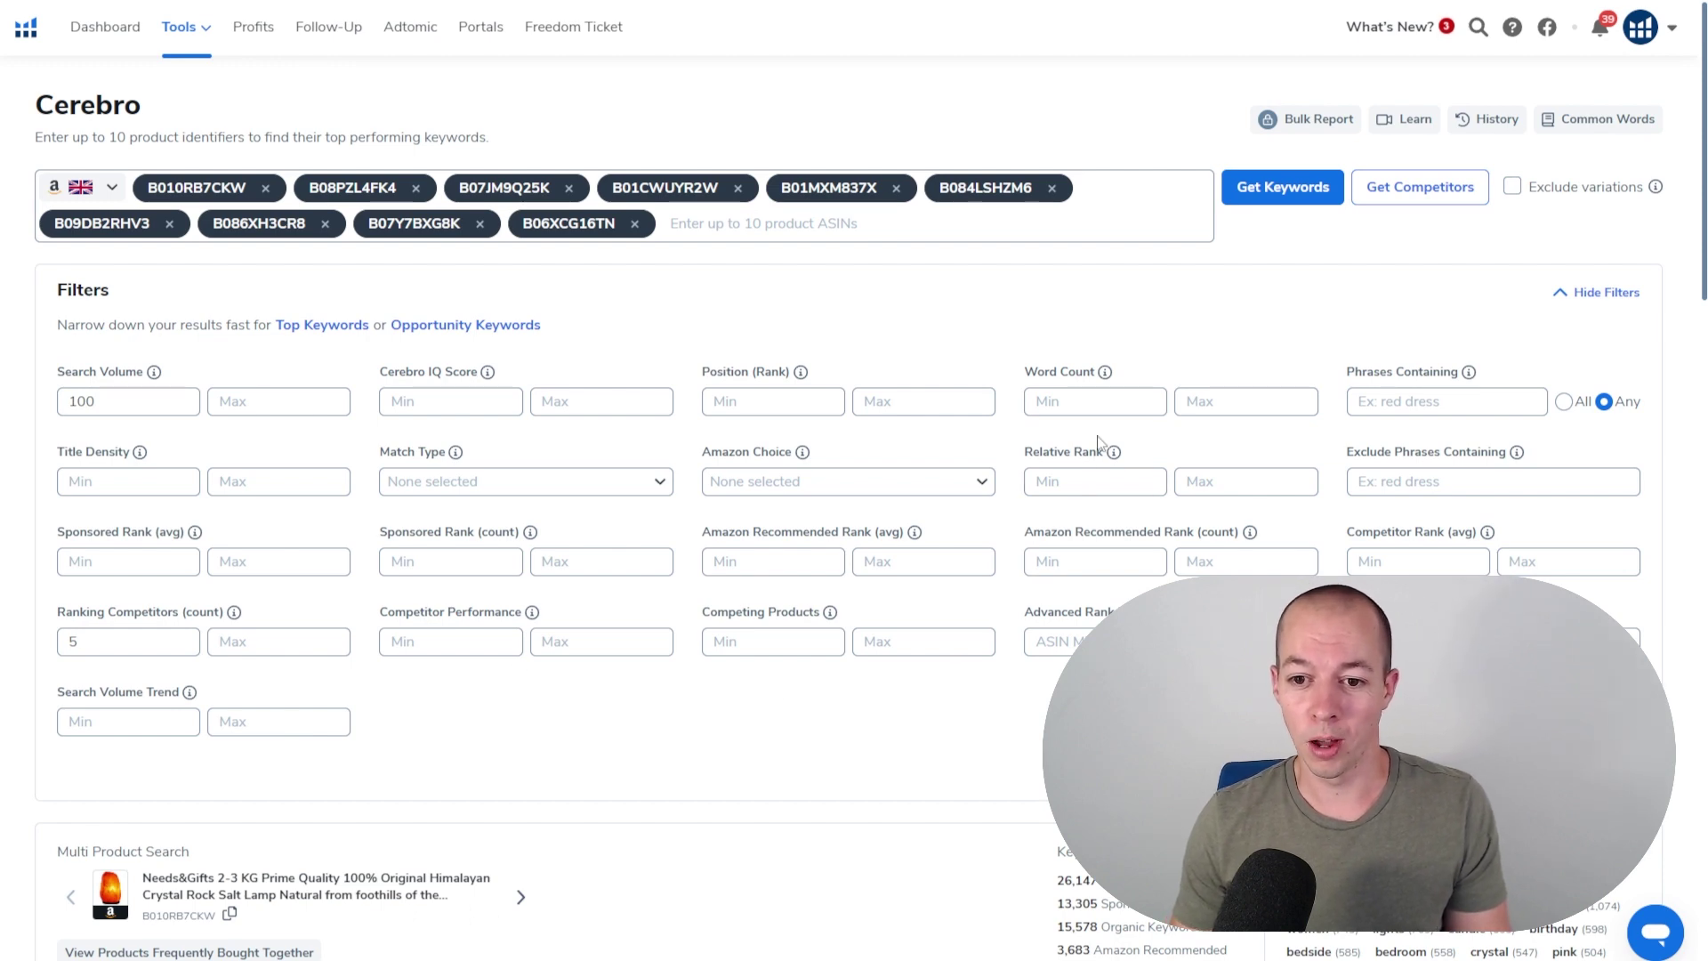
{"action": "left_click", "coordinate": [1067, 399]}
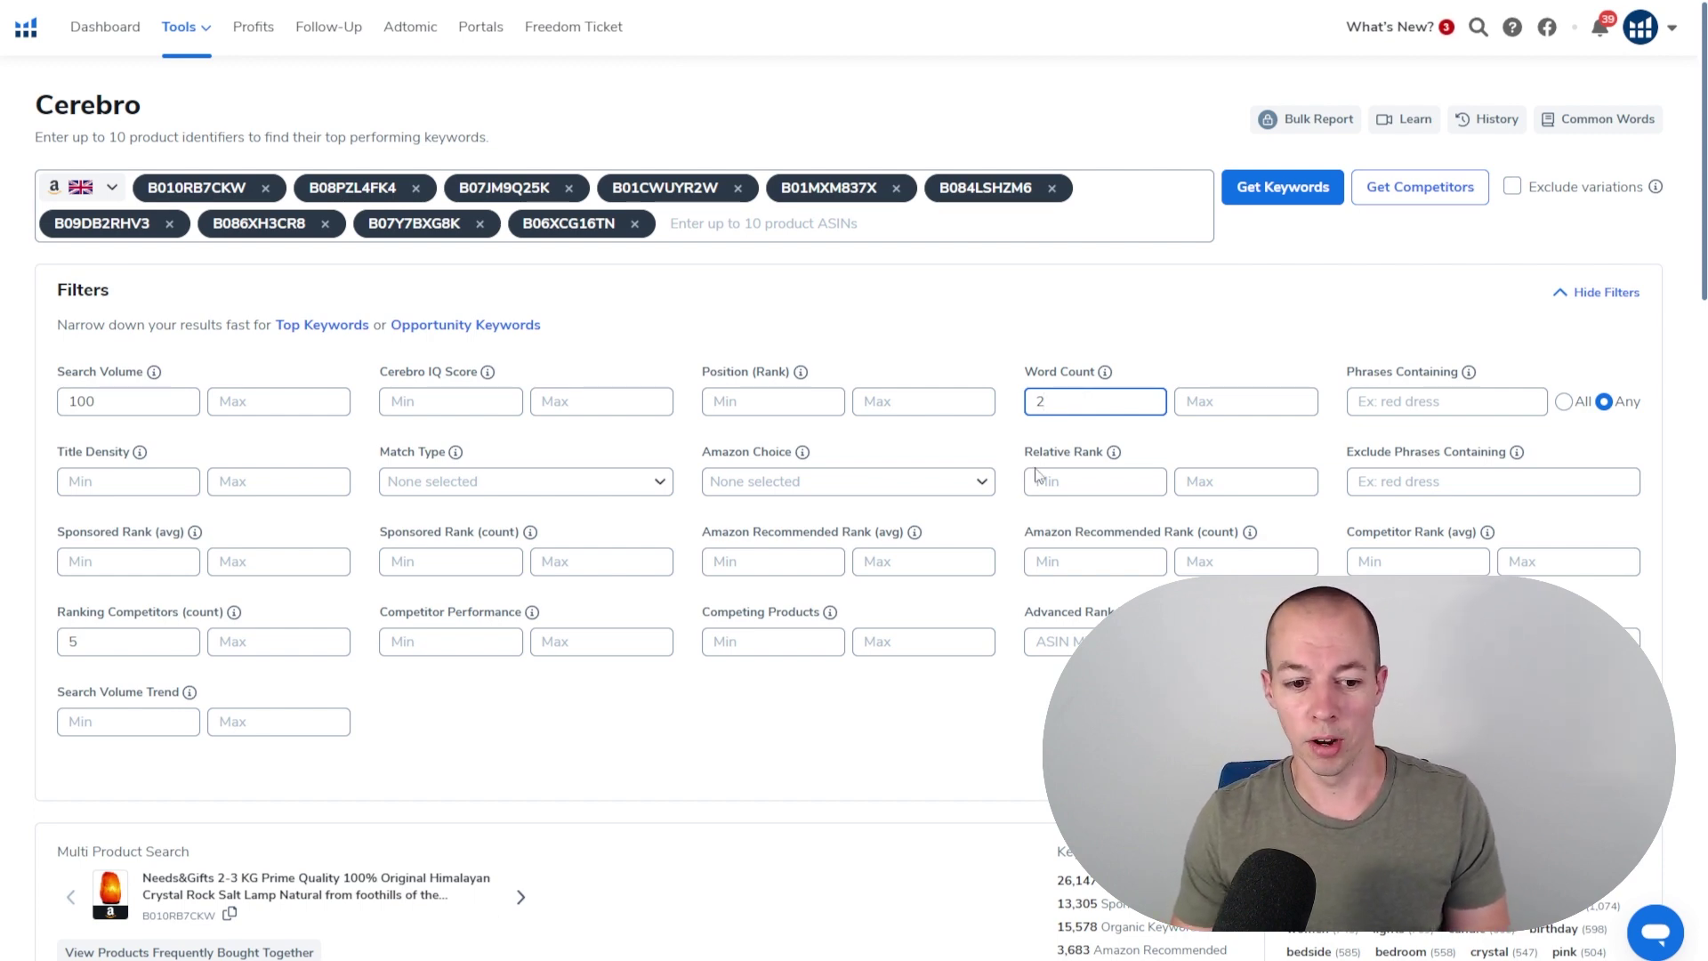
{"action": "scroll", "coordinate": [800, 703], "scroll_direction": "down", "scroll_amount": 2}
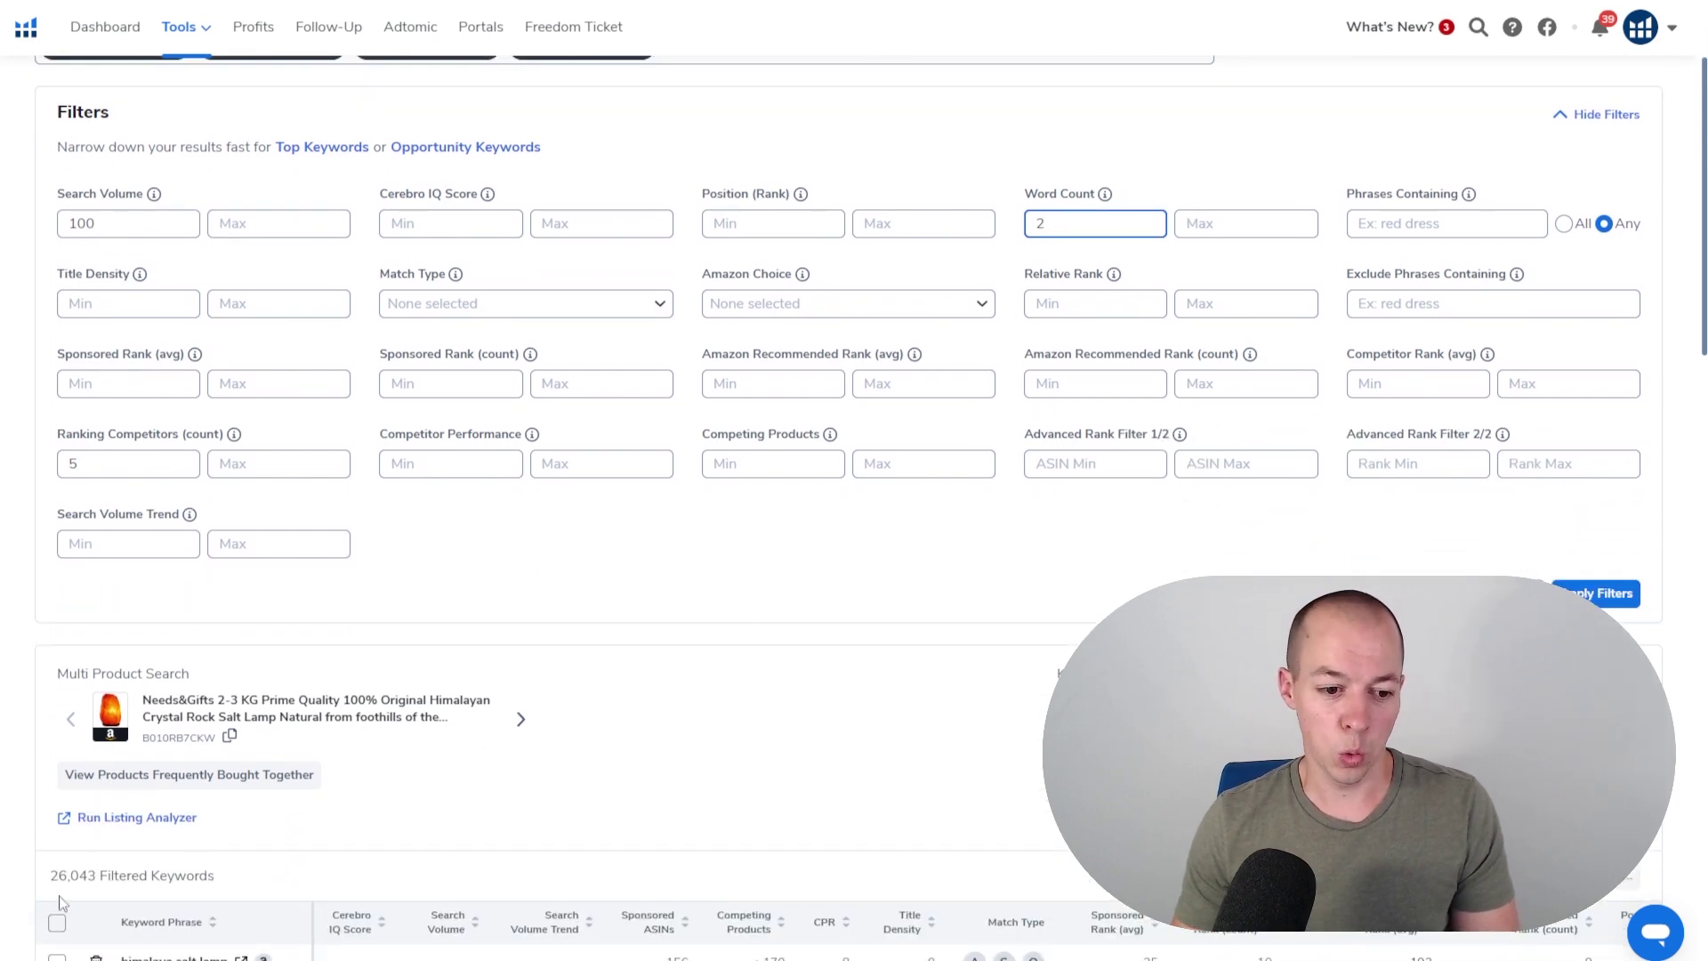
{"action": "scroll", "coordinate": [711, 617], "scroll_direction": "up", "scroll_amount": 2}
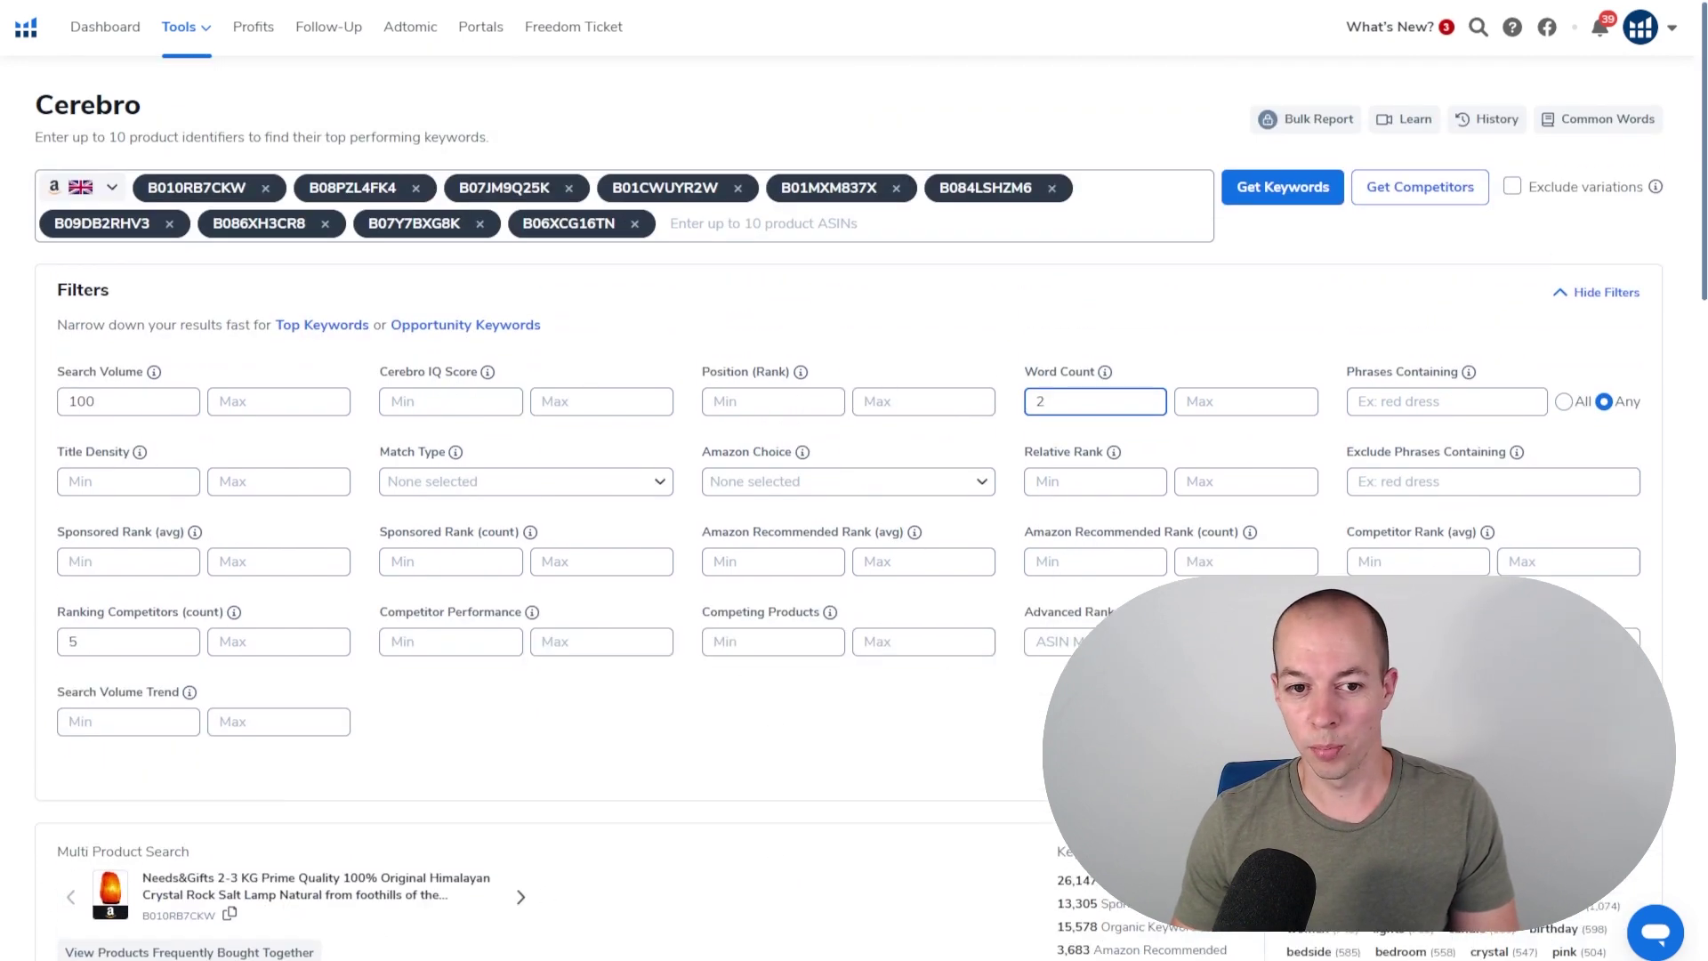
Apply the filters and look through the 374 filtered salt lamp keywords, returning to the top.
{"action": "left_click", "coordinate": [809, 788]}
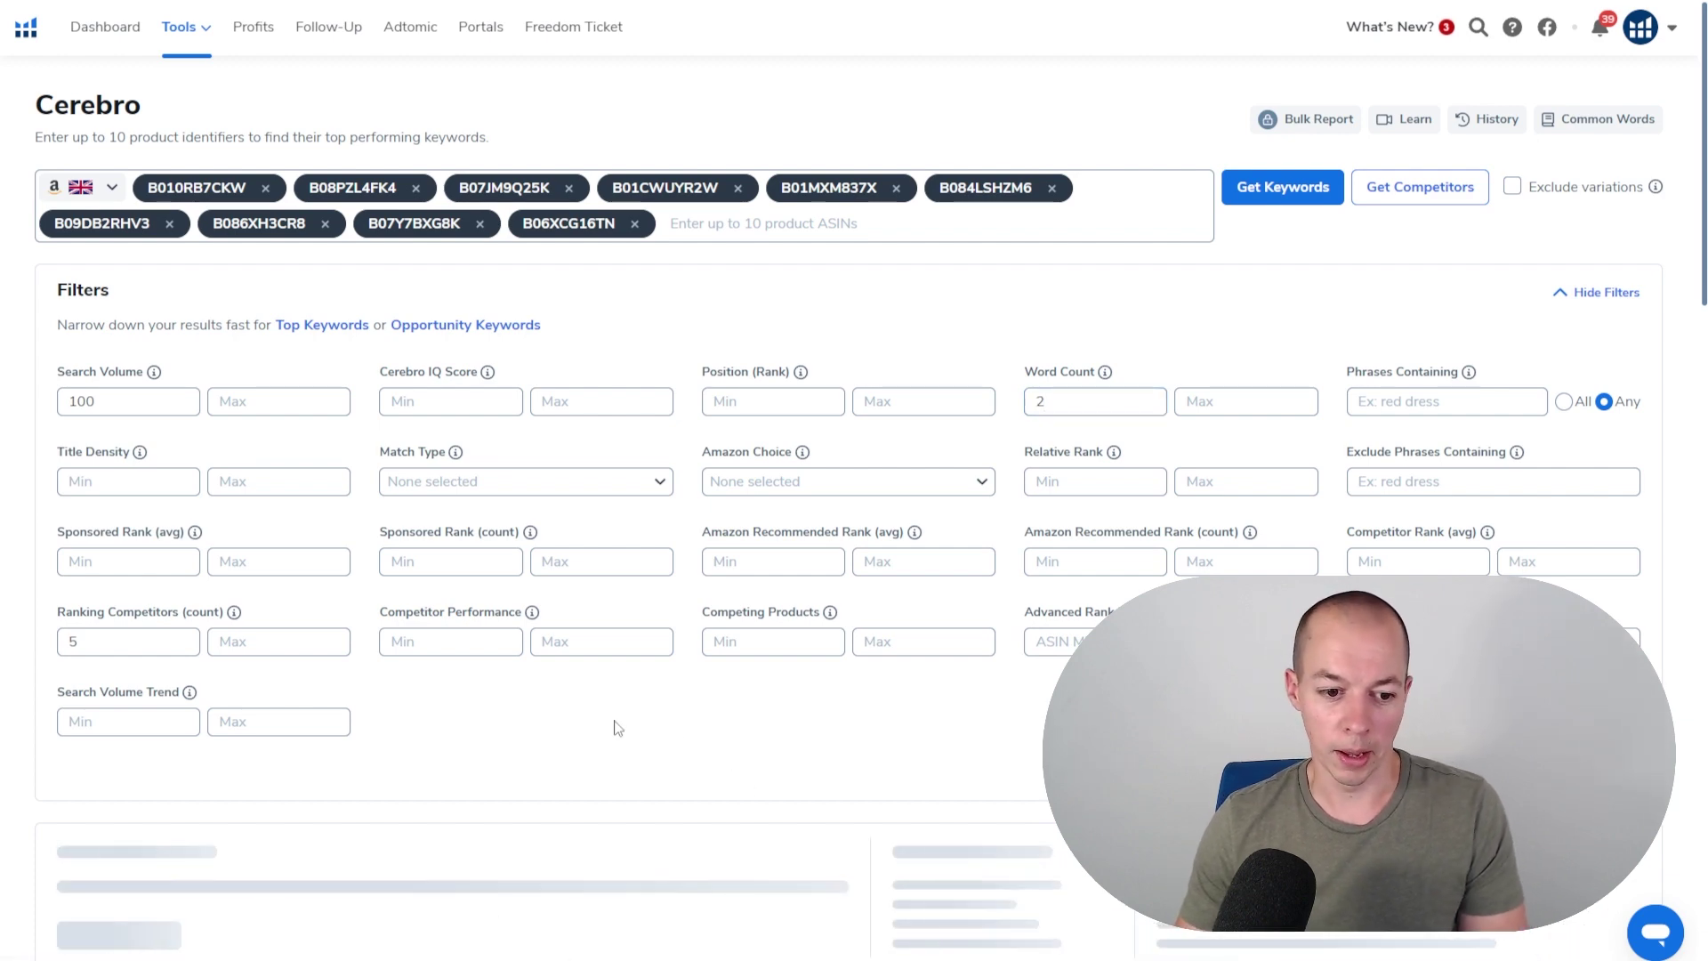
{"action": "scroll", "coordinate": [623, 703], "scroll_direction": "down", "scroll_amount": 6}
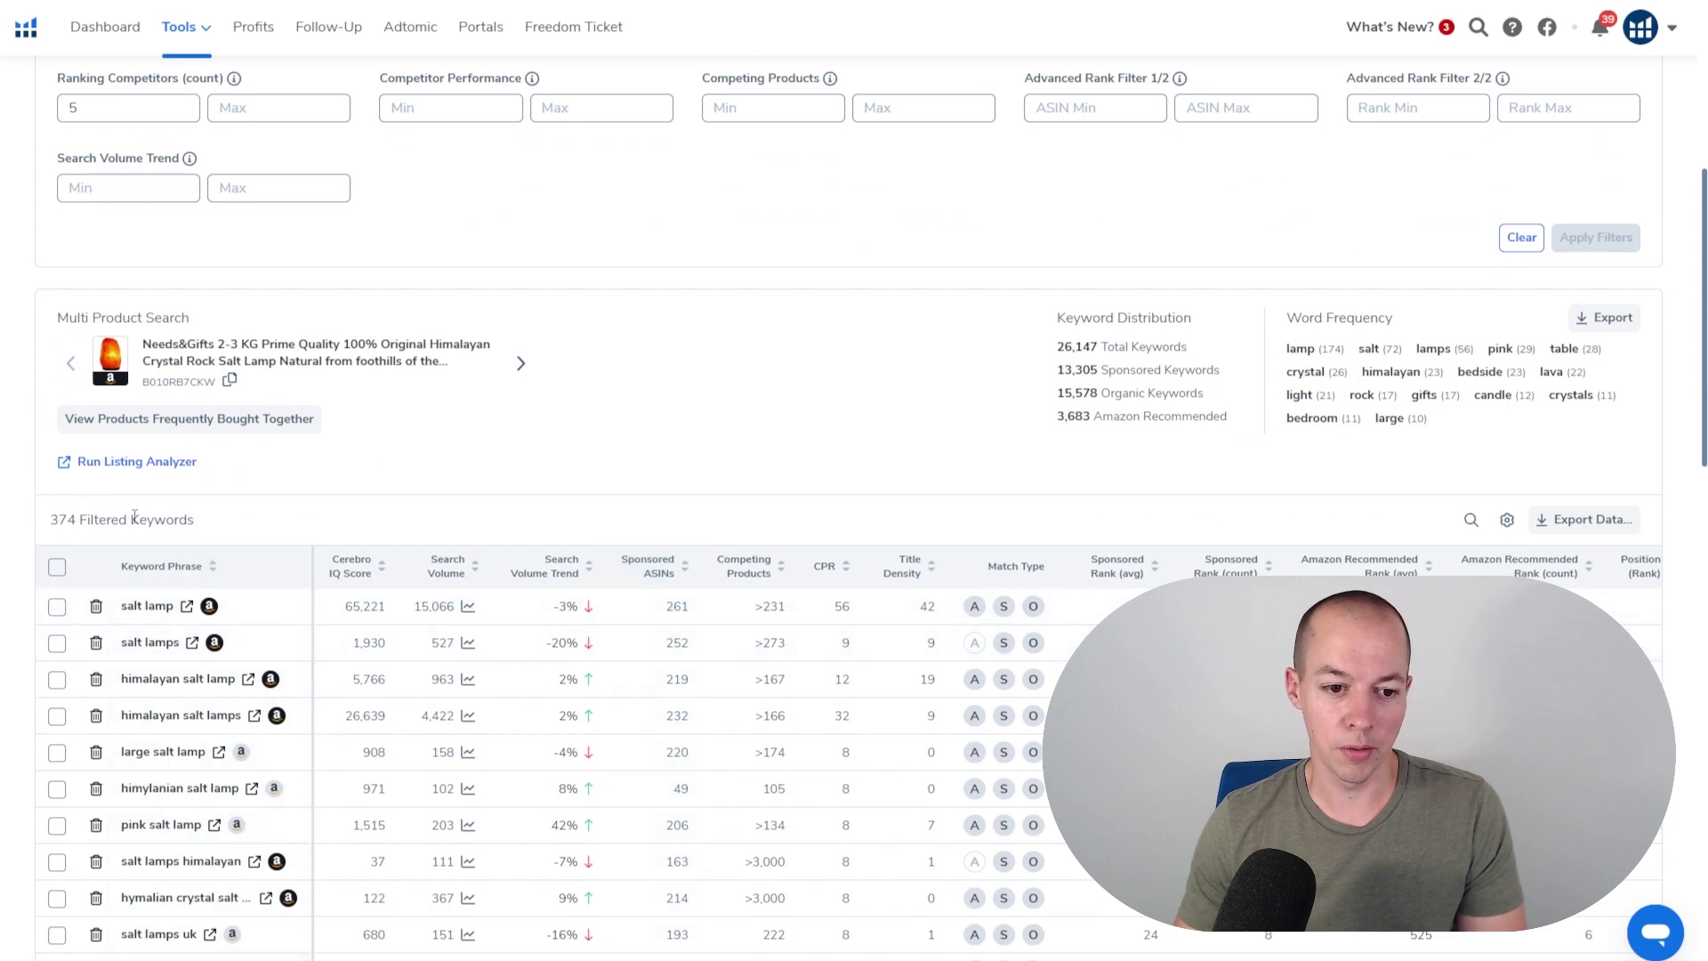
{"action": "scroll", "coordinate": [125, 480], "scroll_direction": "down", "scroll_amount": 4}
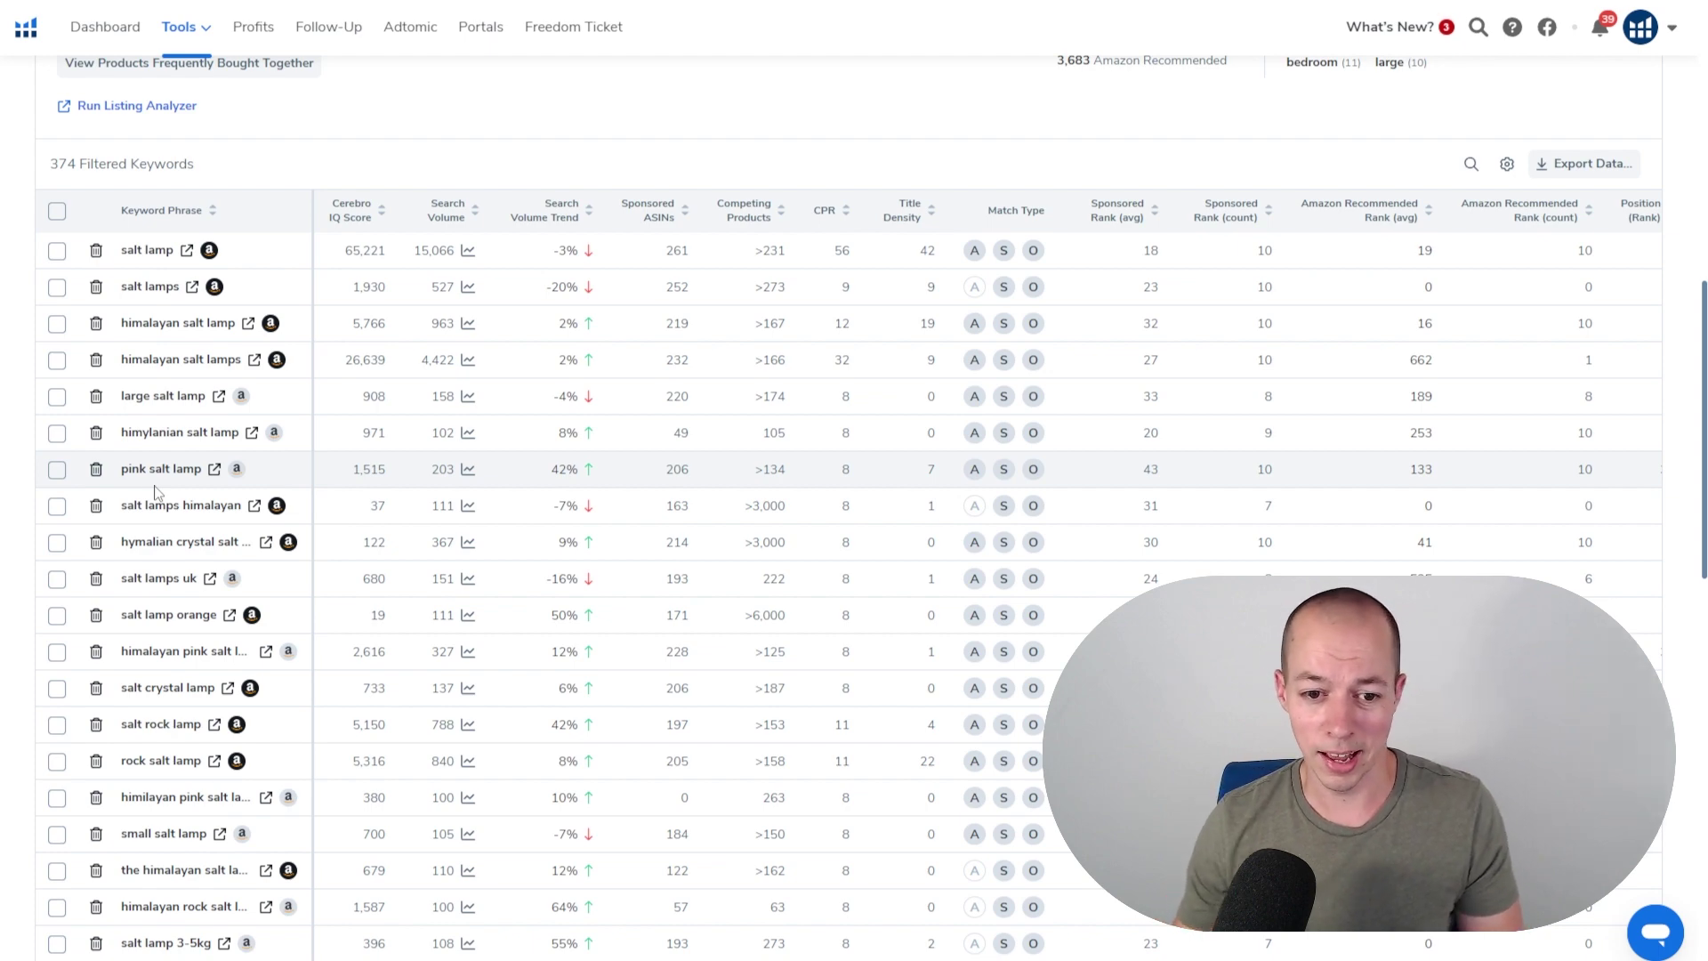
{"action": "scroll", "coordinate": [204, 562], "scroll_direction": "down", "scroll_amount": 2}
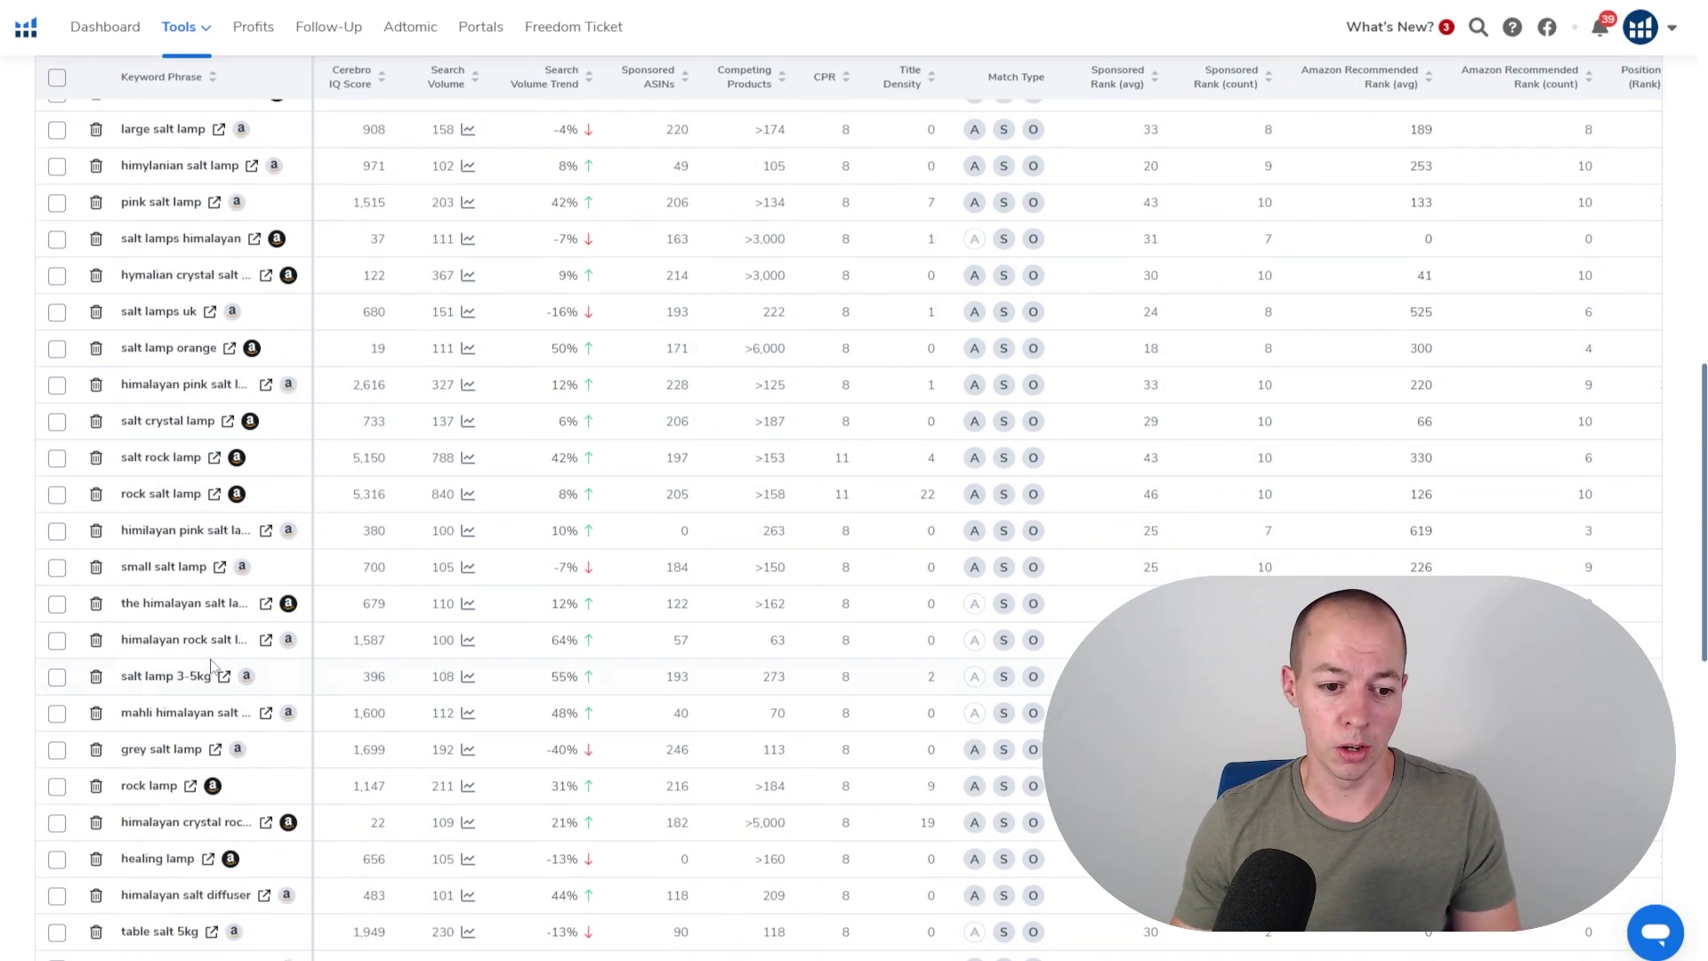
{"action": "scroll", "coordinate": [209, 622], "scroll_direction": "up", "scroll_amount": 6}
{"action": "scroll", "coordinate": [213, 684], "scroll_direction": "up", "scroll_amount": 6}
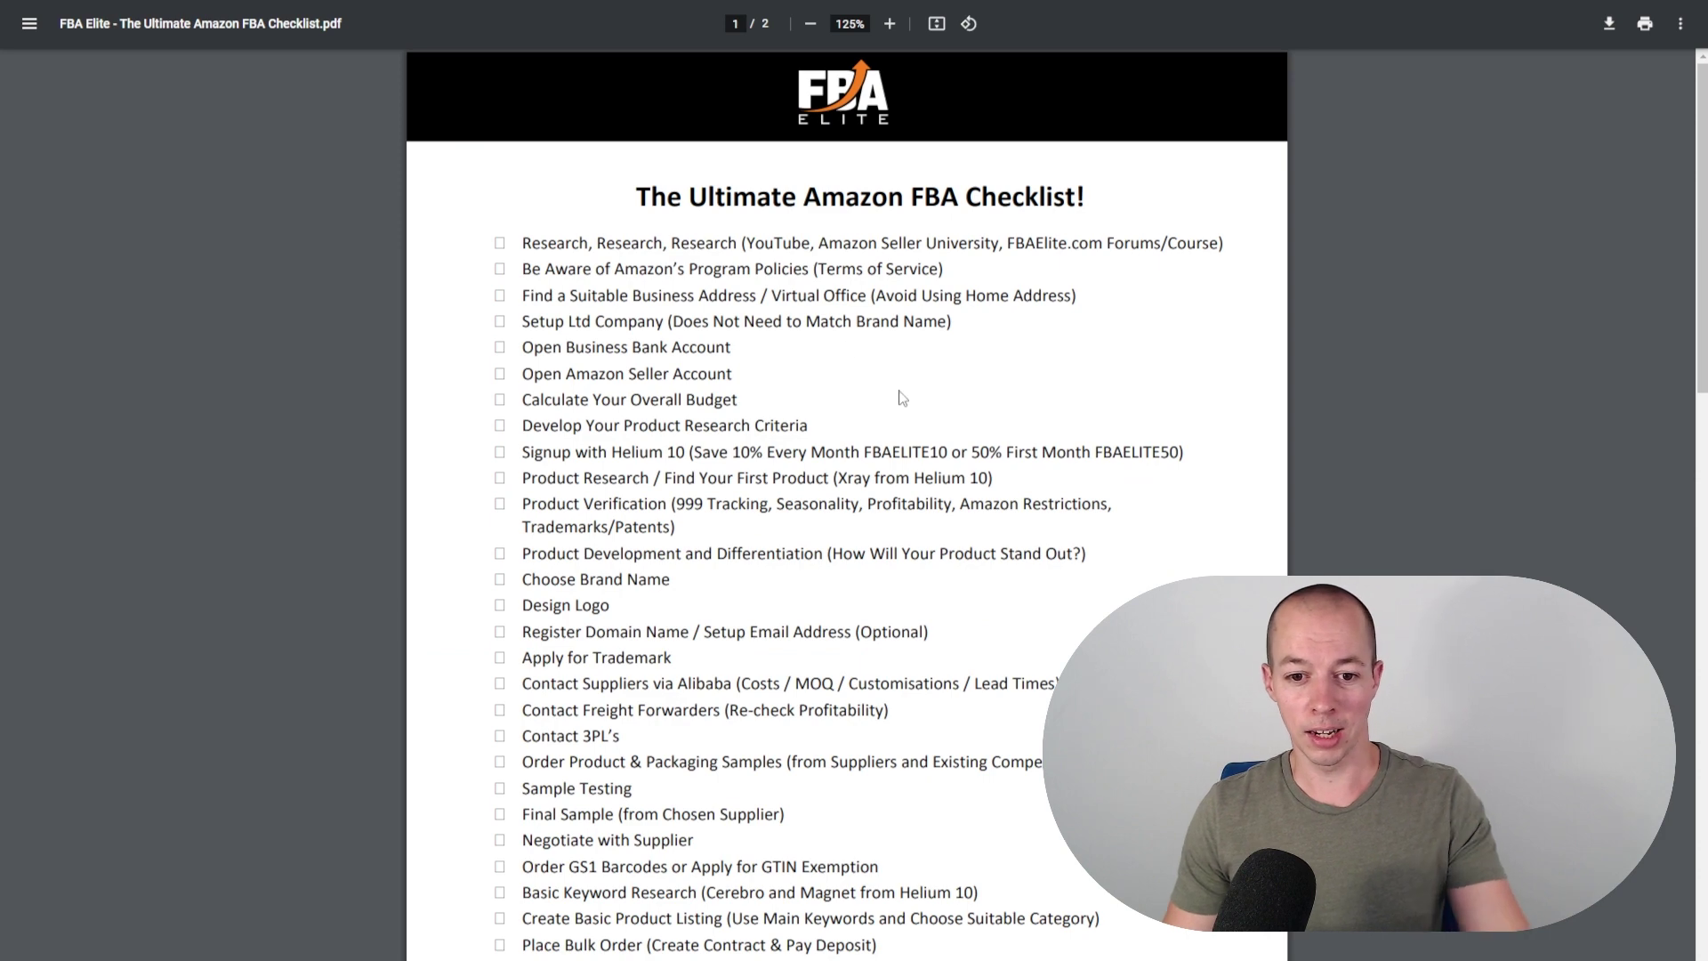
Scroll through The Ultimate Amazon FBA Checklist from page 1 to page 2.
{"action": "scroll", "coordinate": [876, 516], "scroll_direction": "down", "scroll_amount": 10}
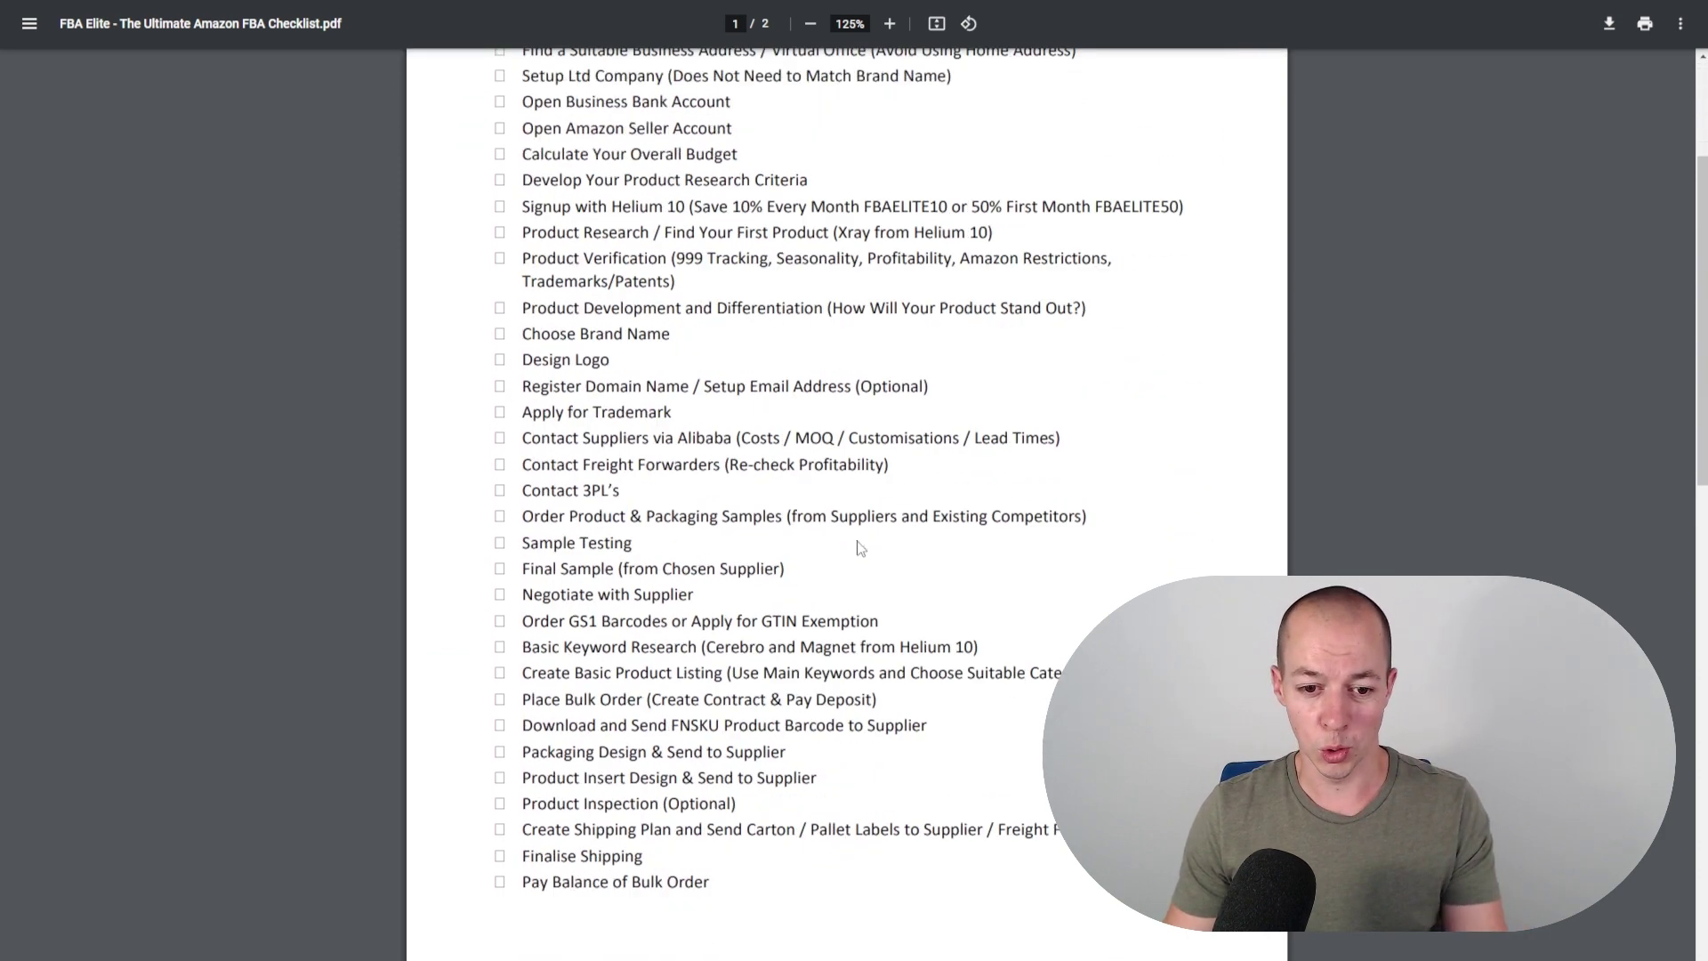
{"action": "scroll", "coordinate": [874, 565], "scroll_direction": "down", "scroll_amount": 2}
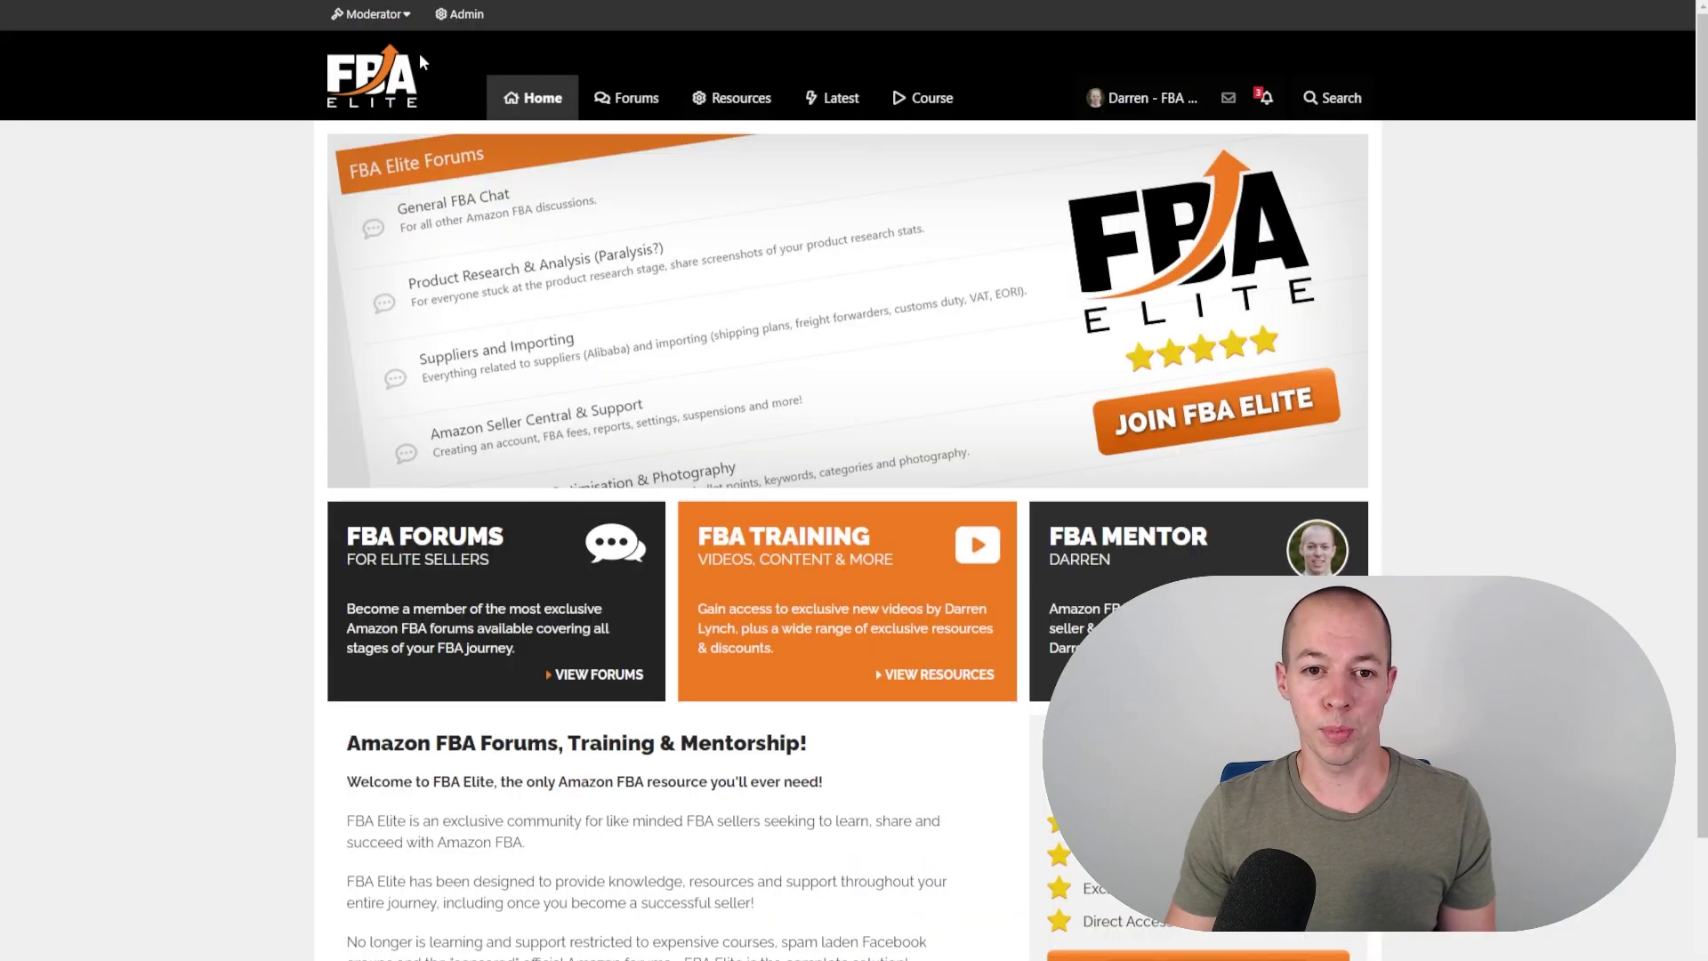
Go to the FBA Elite Resources page and browse its templates, discounts and videos.
{"action": "left_click", "coordinate": [740, 101]}
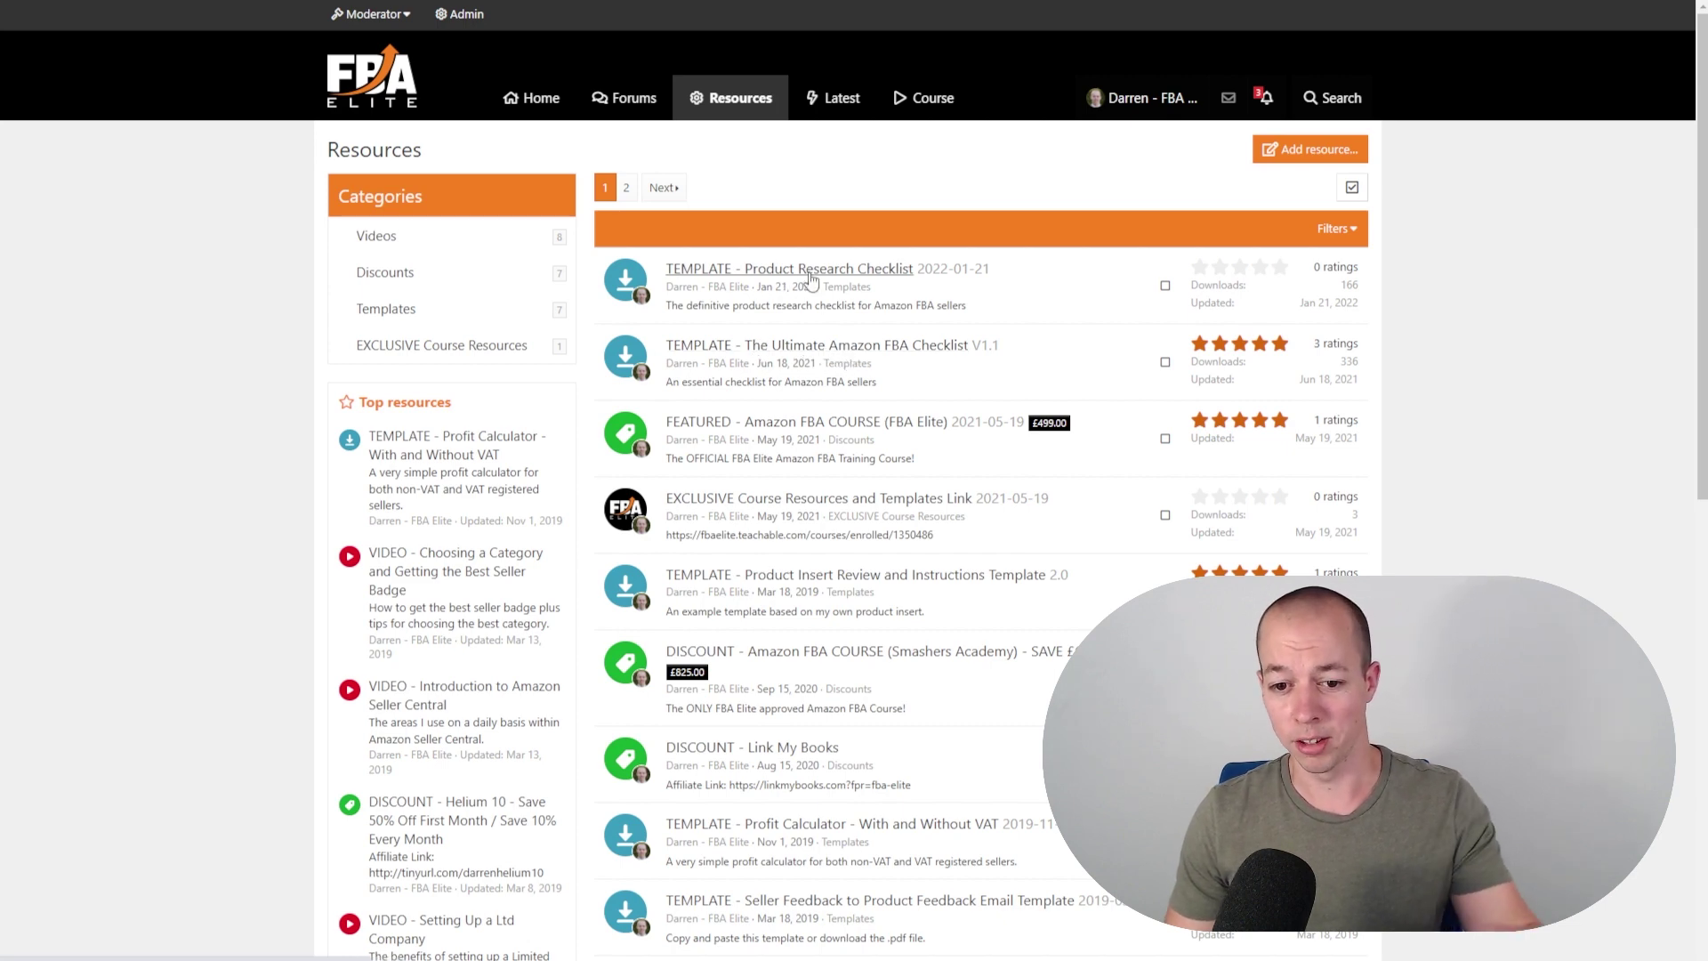
{"action": "scroll", "coordinate": [842, 534], "scroll_direction": "down", "scroll_amount": 1}
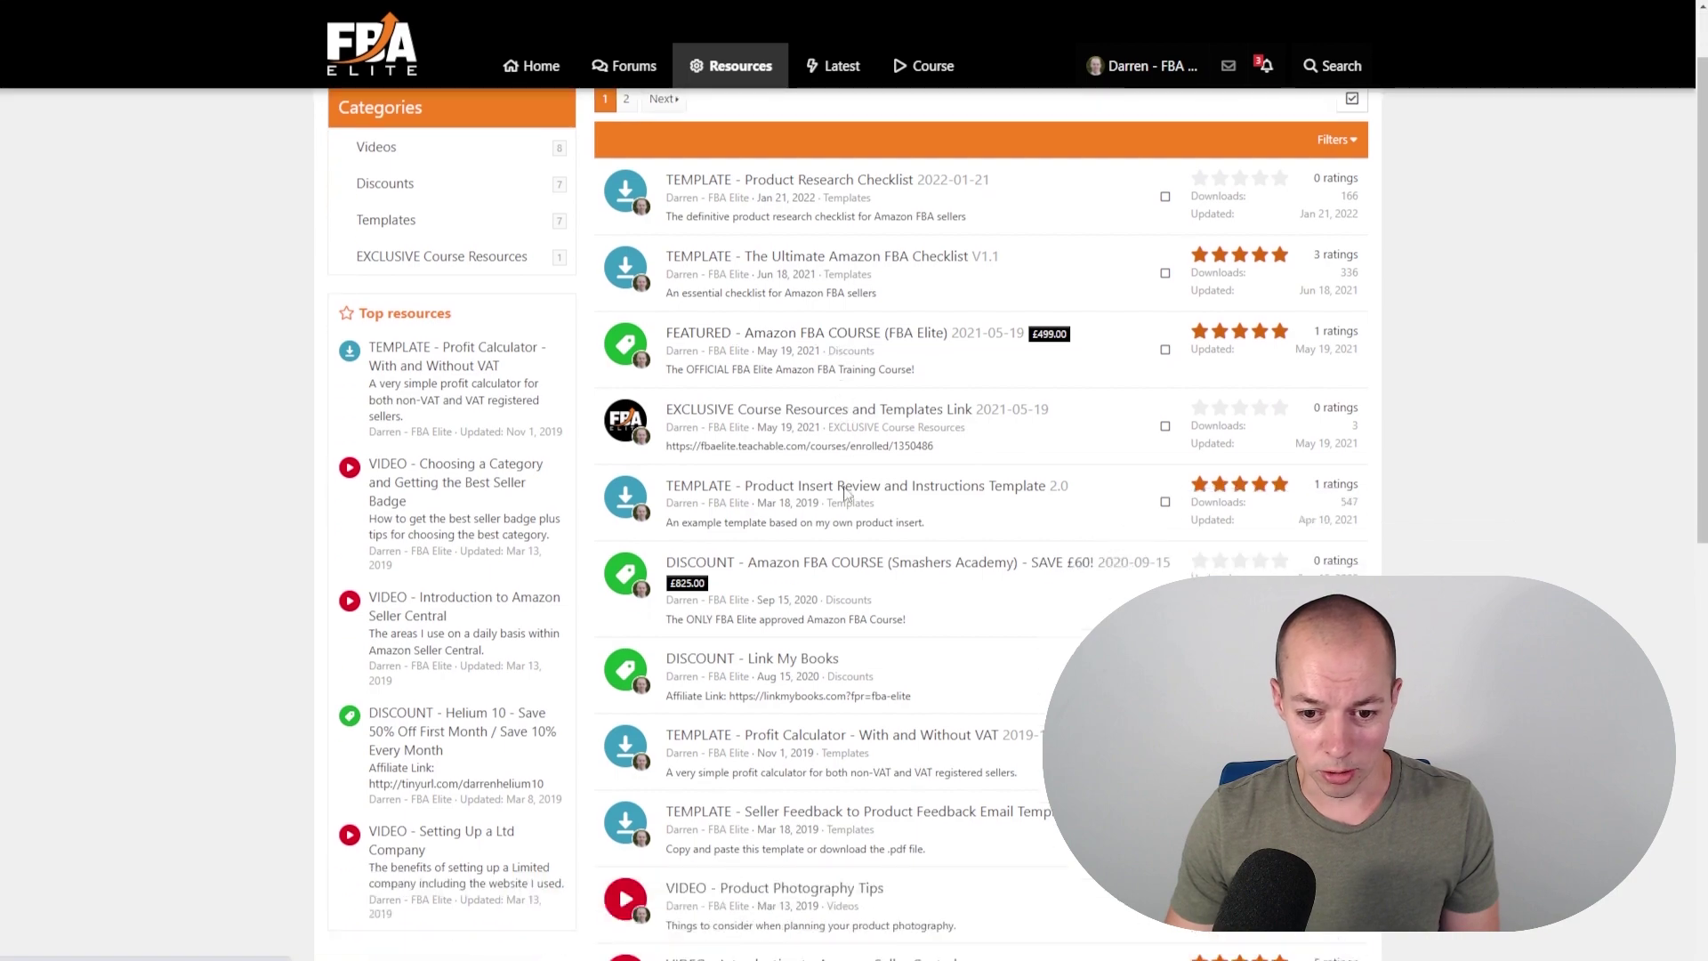
{"action": "scroll", "coordinate": [842, 534], "scroll_direction": "down", "scroll_amount": 4}
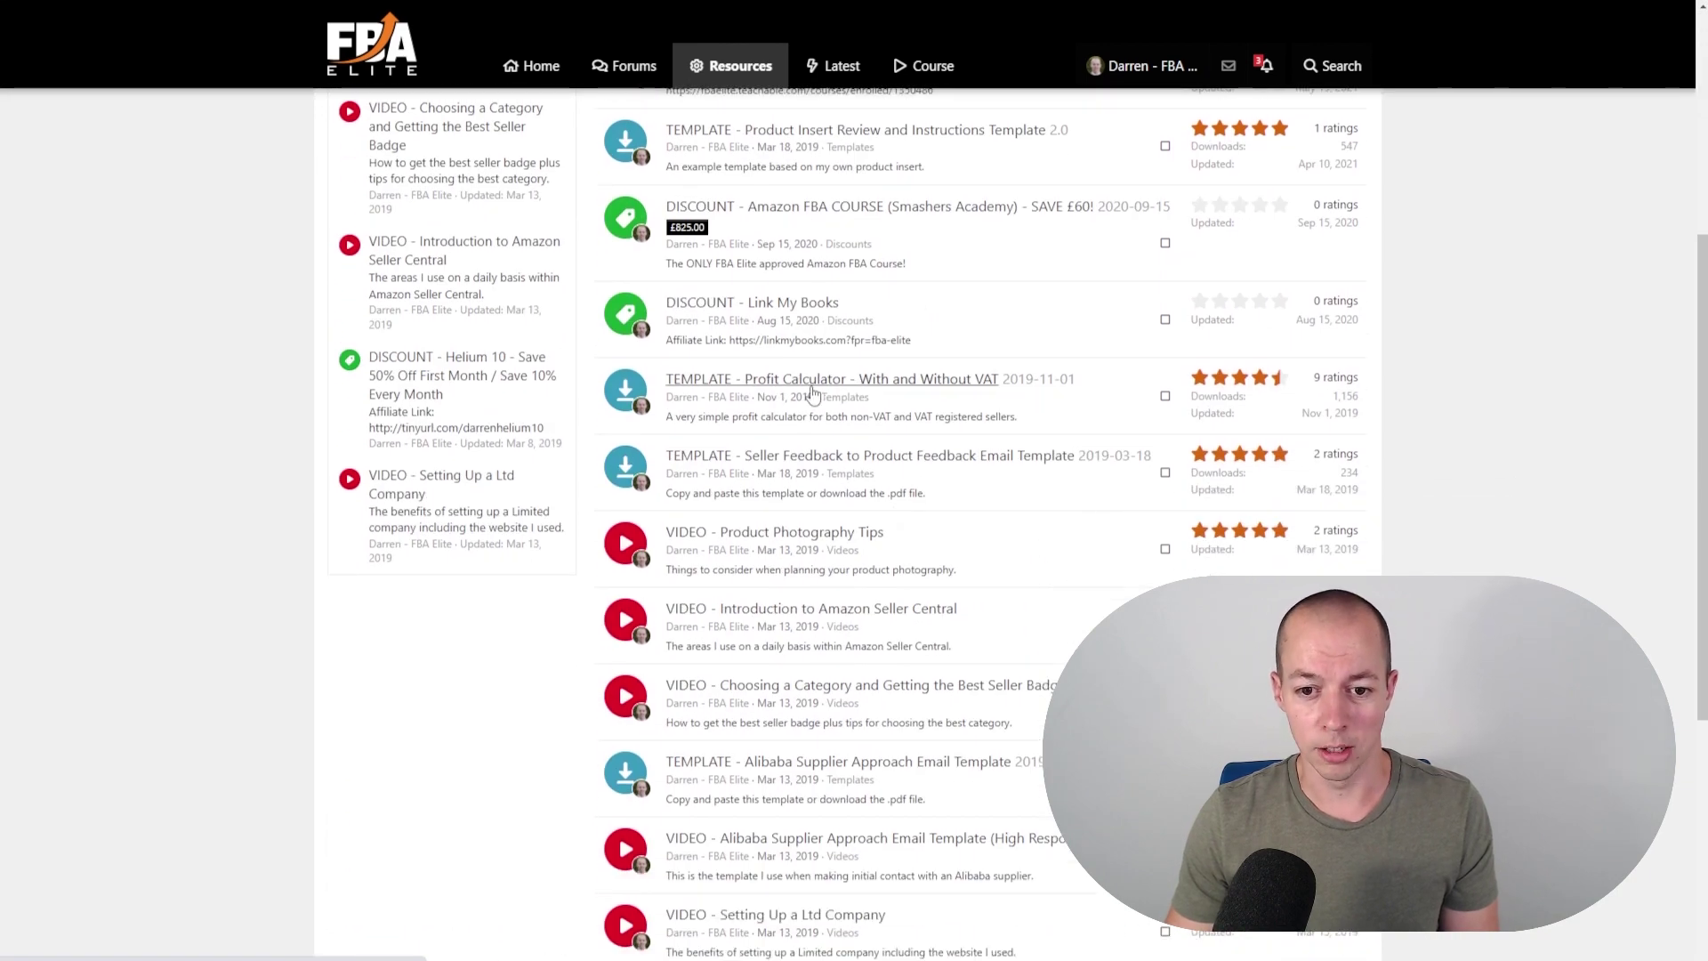
{"action": "scroll", "coordinate": [814, 401], "scroll_direction": "up", "scroll_amount": 3}
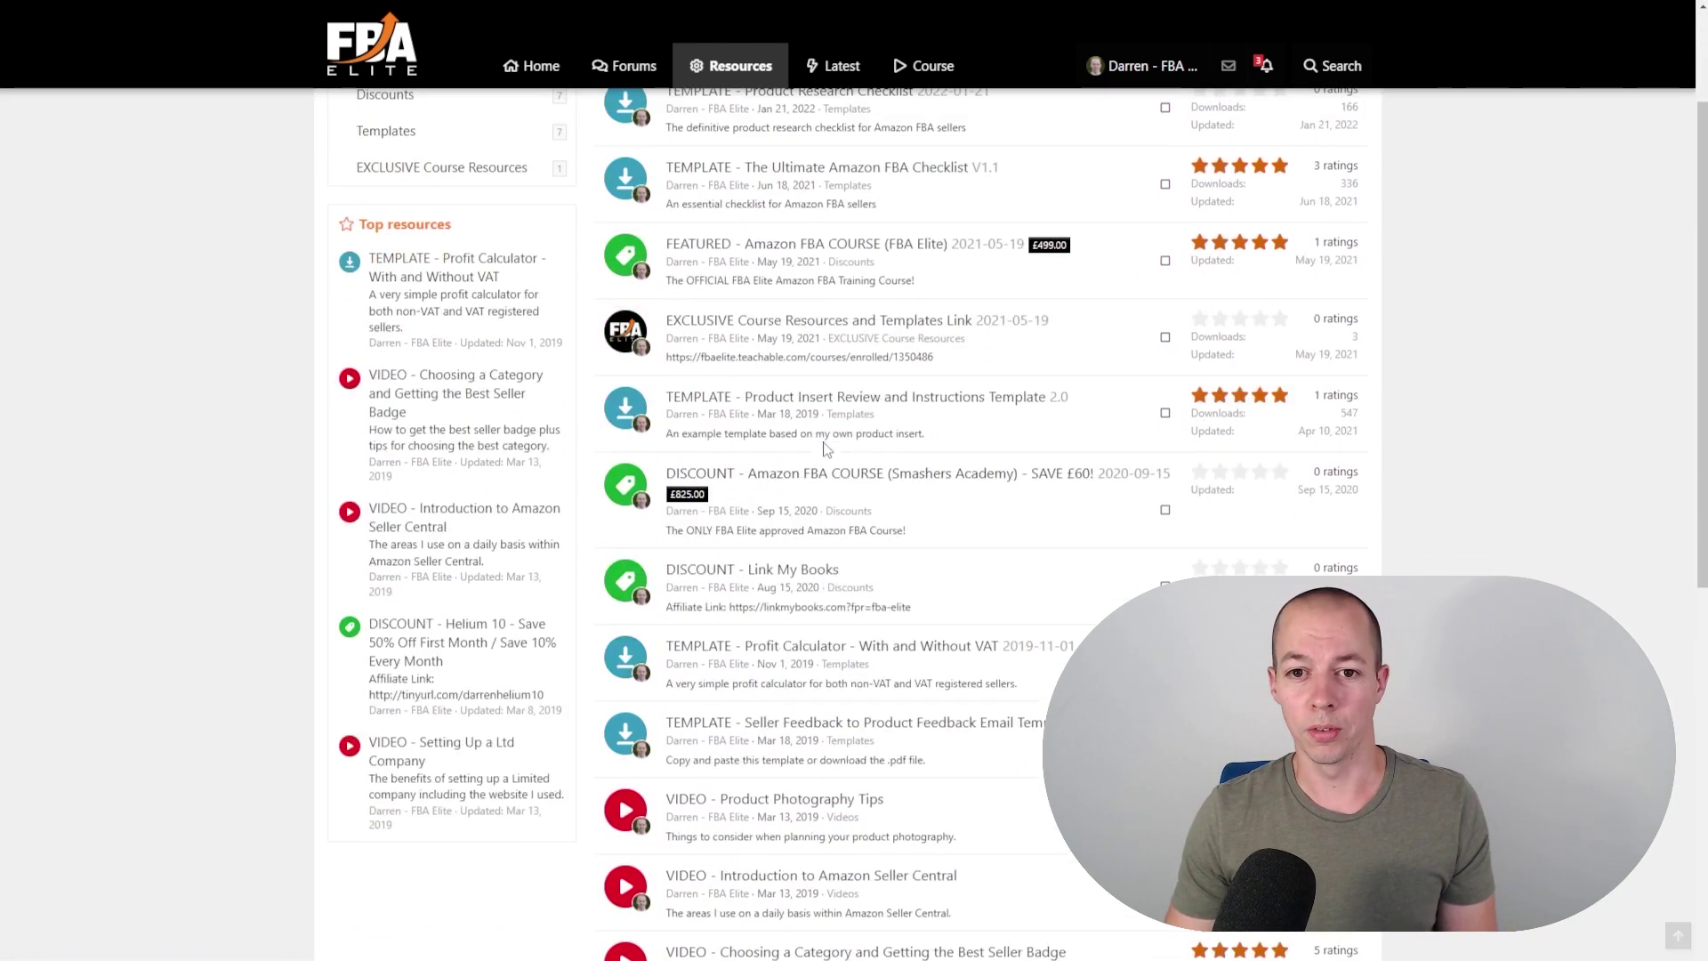
{"action": "scroll", "coordinate": [827, 449], "scroll_direction": "up", "scroll_amount": 2}
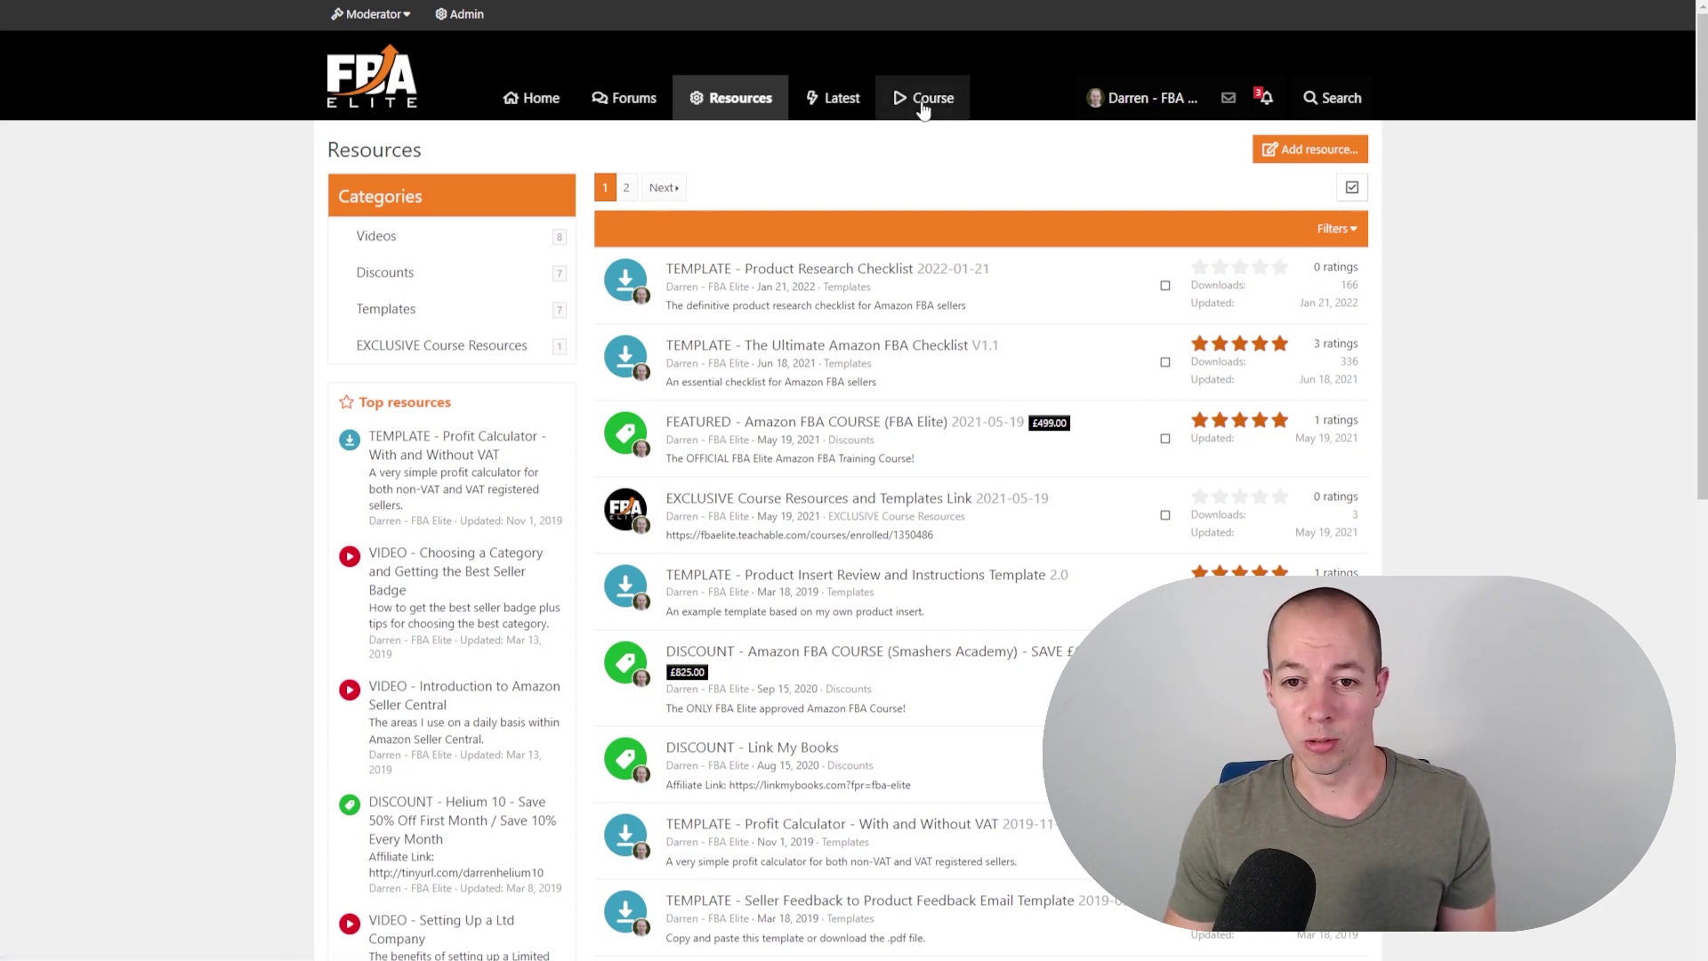
Show the FBA Elite Course Curriculum and browse its modules from Module 1 – Getting Started.
{"action": "left_click", "coordinate": [923, 99]}
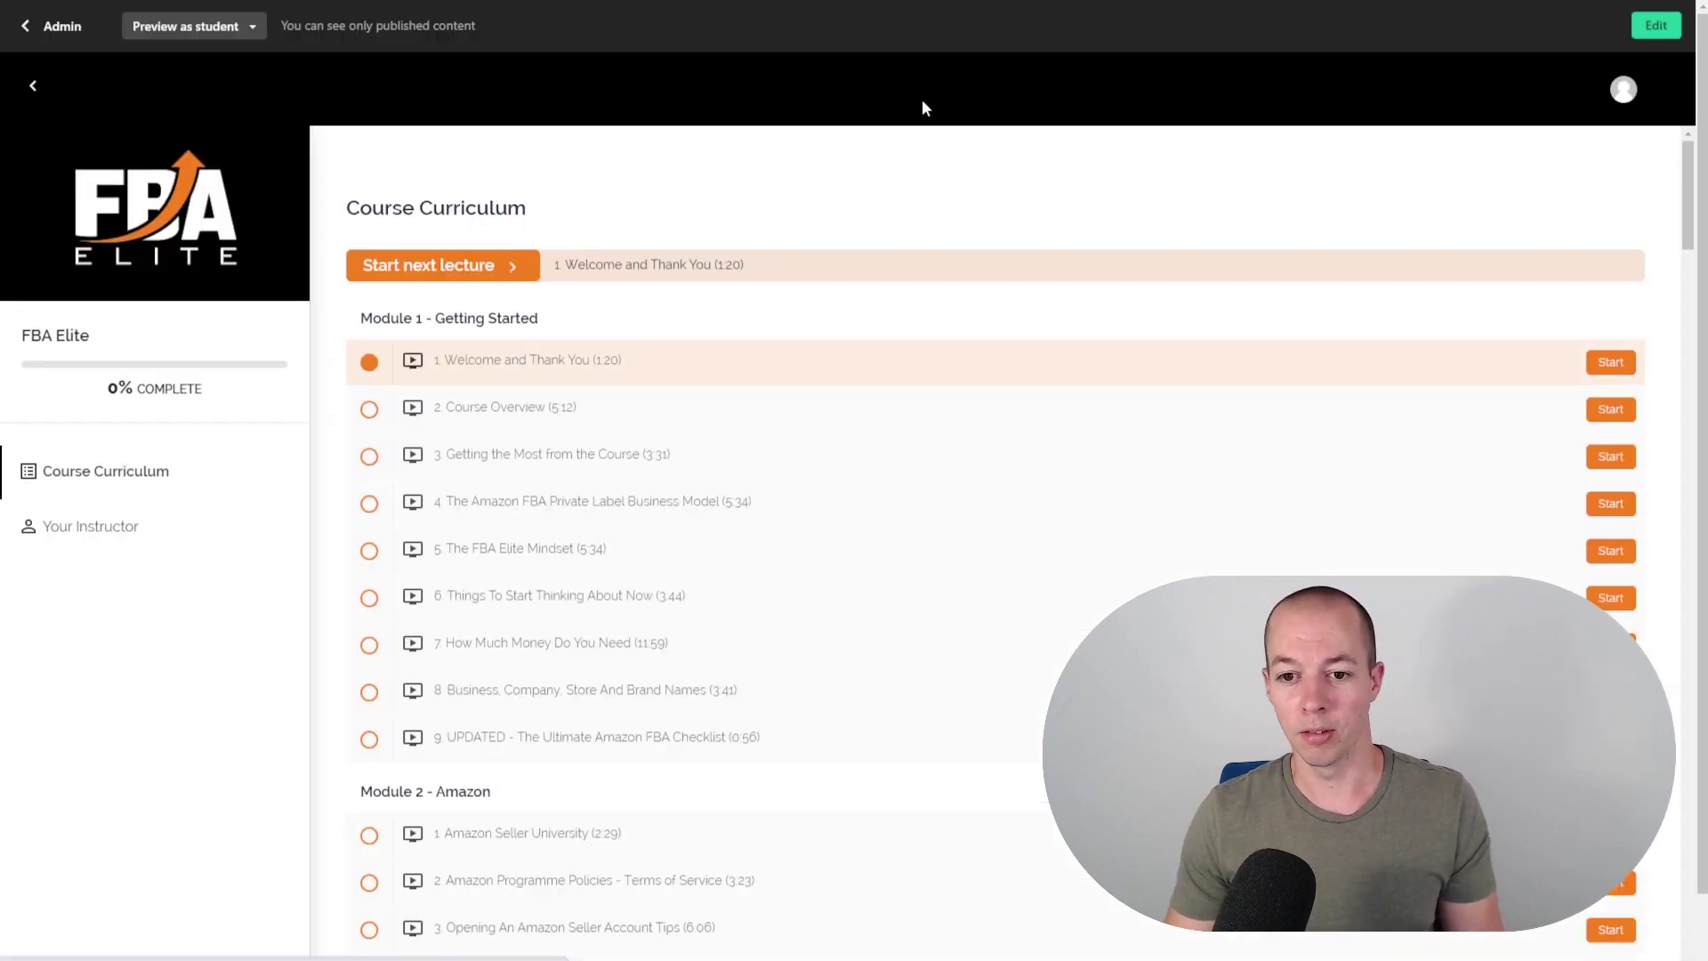
{"action": "scroll", "coordinate": [1275, 363], "scroll_direction": "down", "scroll_amount": 17}
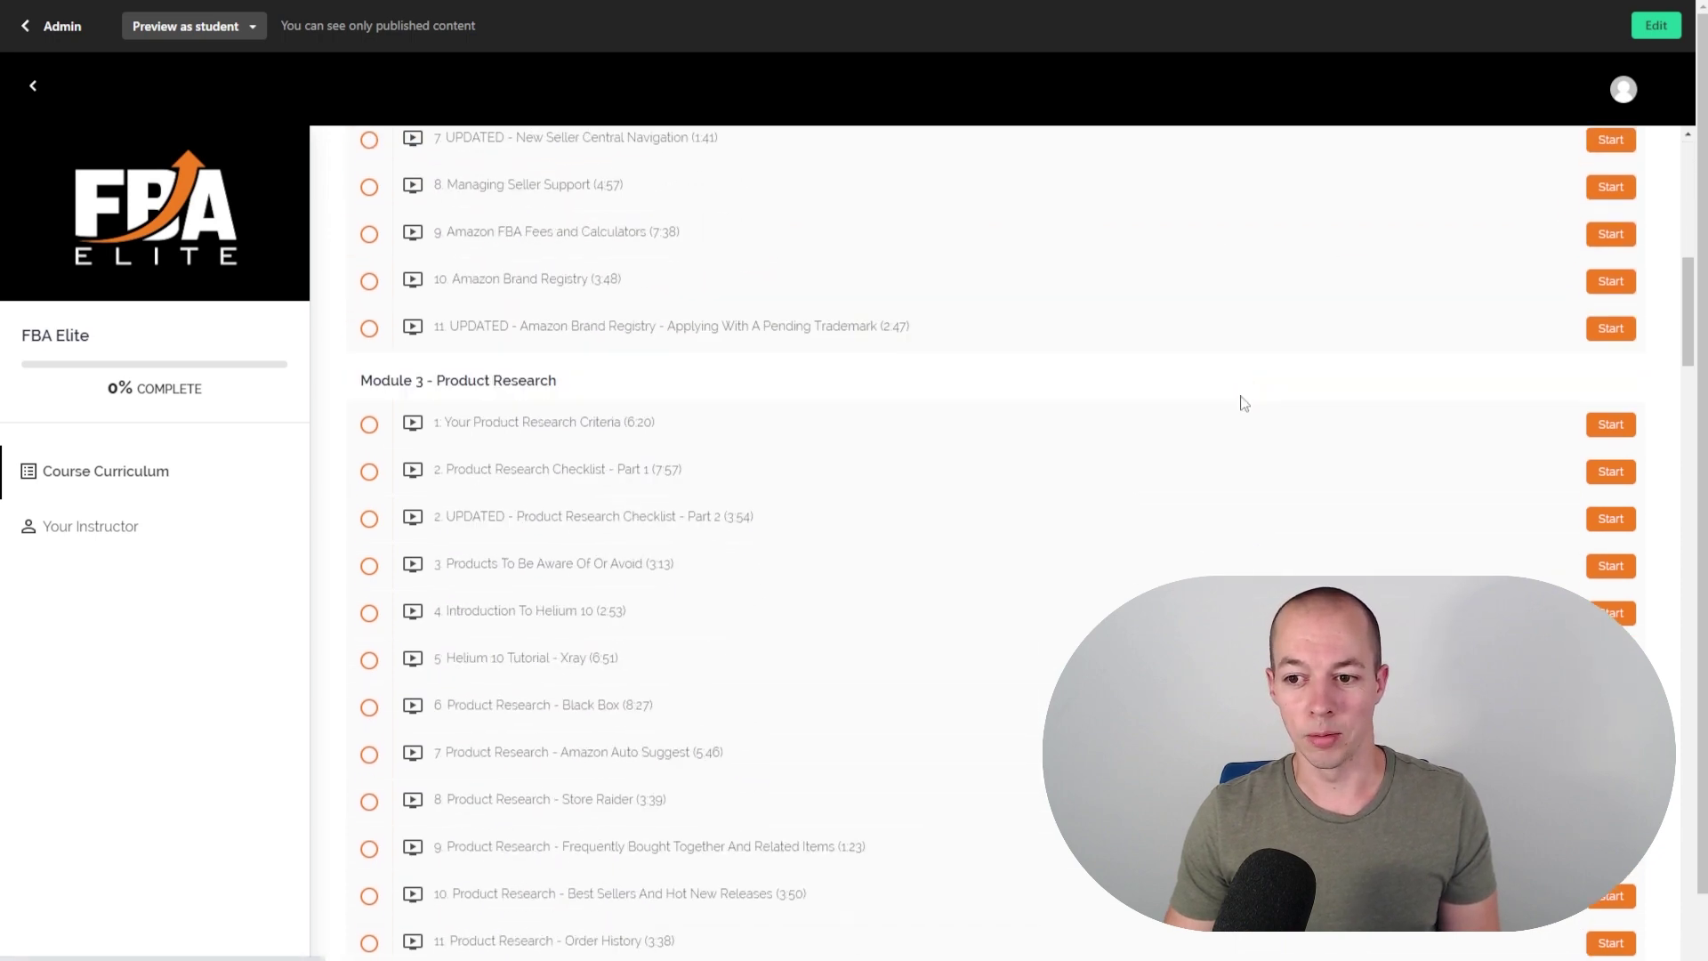
{"action": "scroll", "coordinate": [1193, 415], "scroll_direction": "up", "scroll_amount": 15}
{"action": "scroll", "coordinate": [1180, 448], "scroll_direction": "up", "scroll_amount": 3}
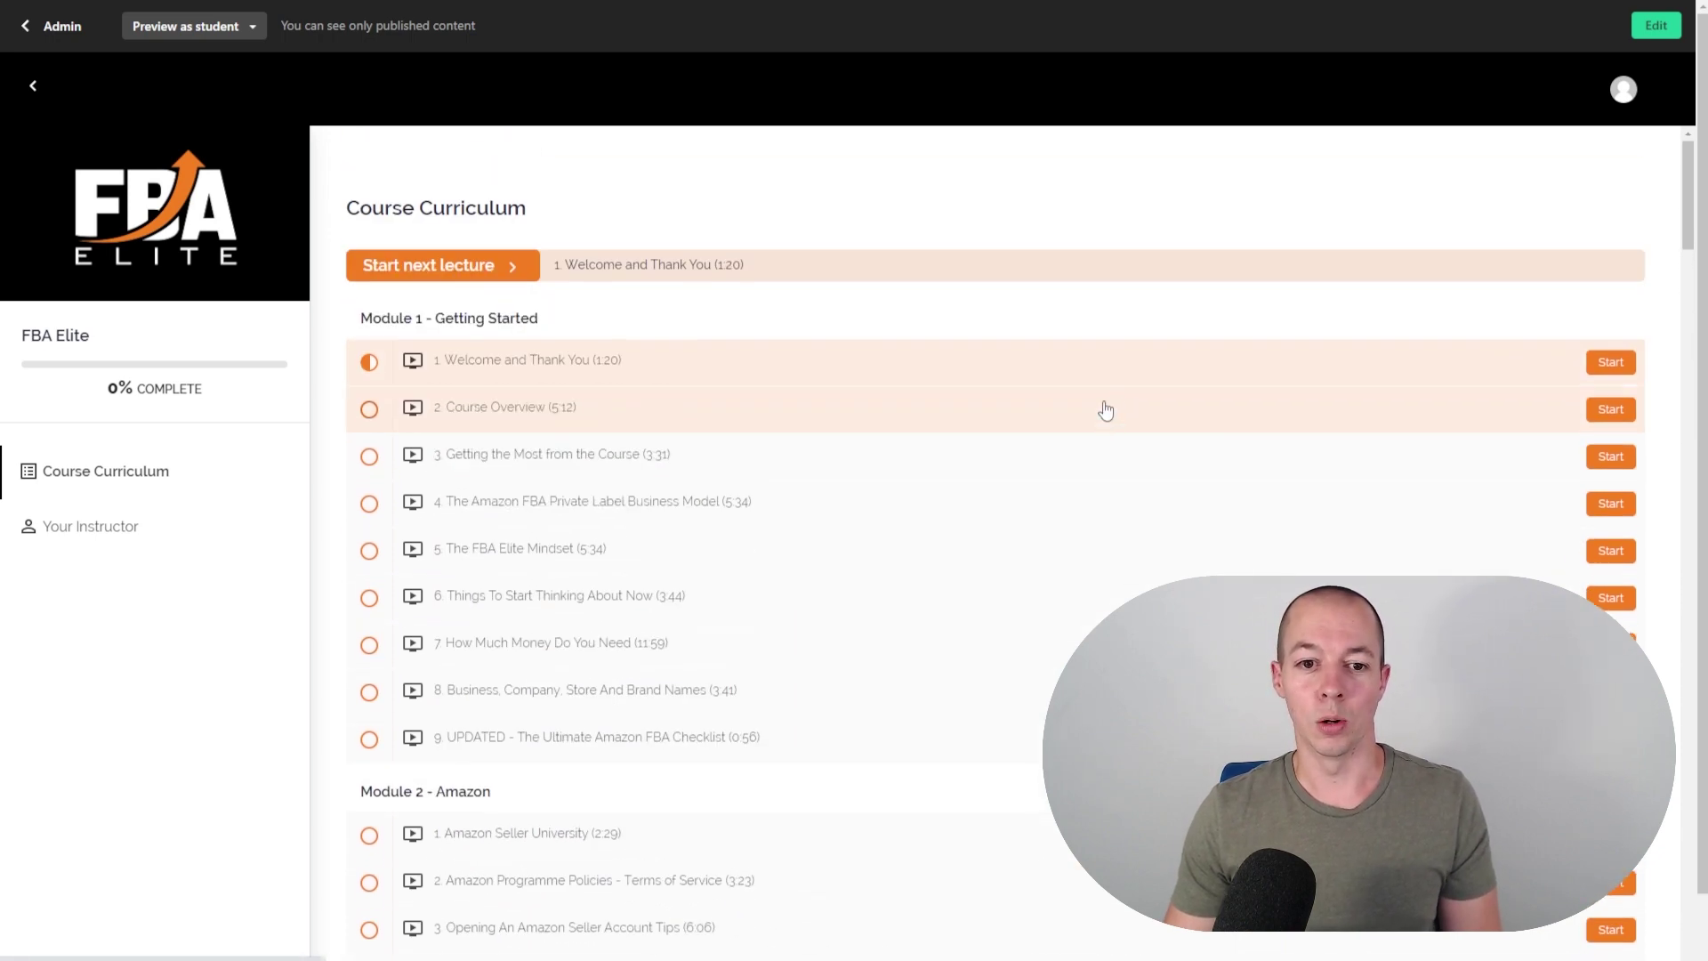